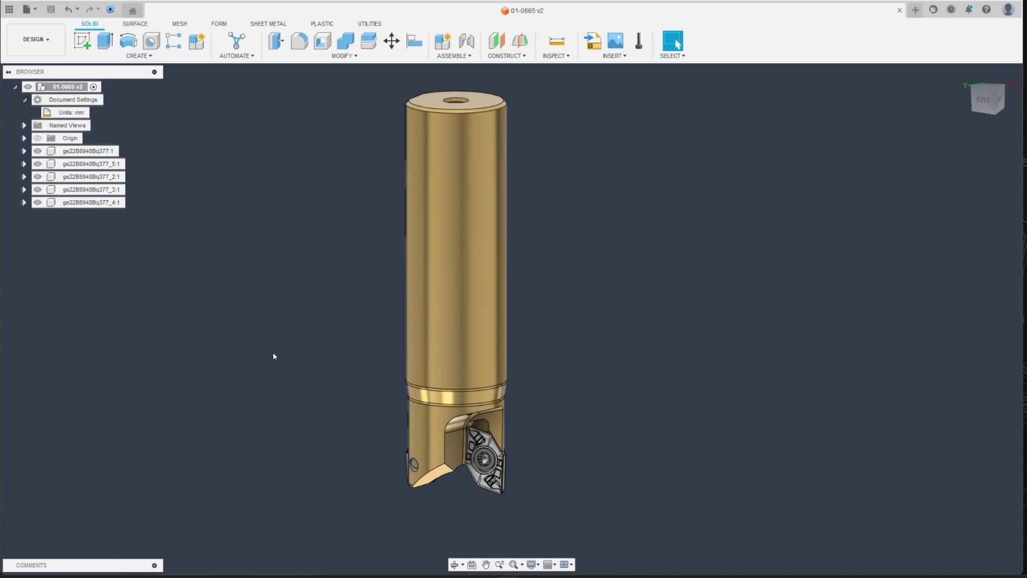
Step: Select all parts of the cutter model and orbit it end-on and back to an upright side view
scroll(365, 318, down, 1)
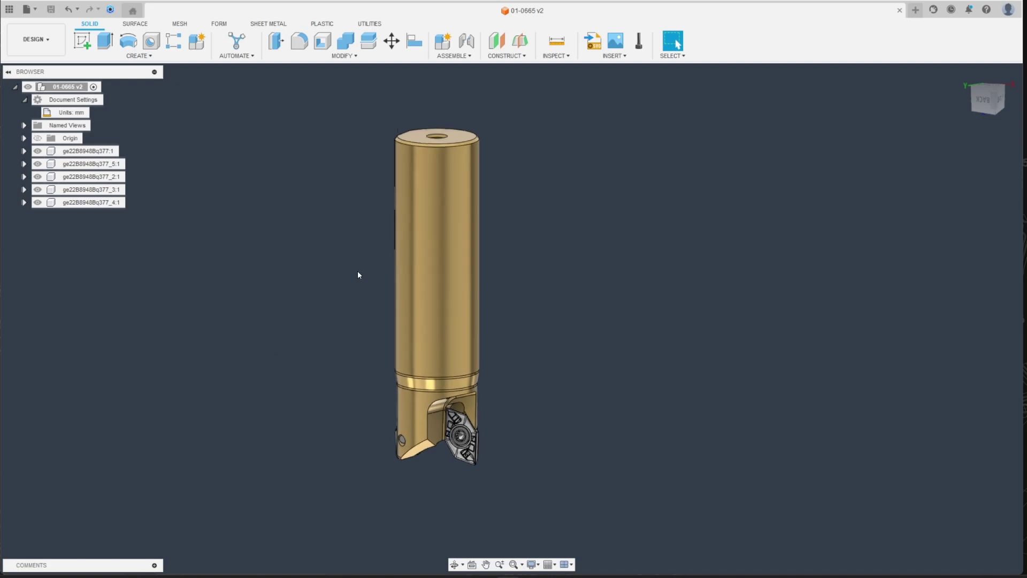
drag(329, 117, 678, 513)
drag(991, 98, 986, 117)
shift+middle_drag(405, 342, 405, 488)
scroll(515, 521, up, 1)
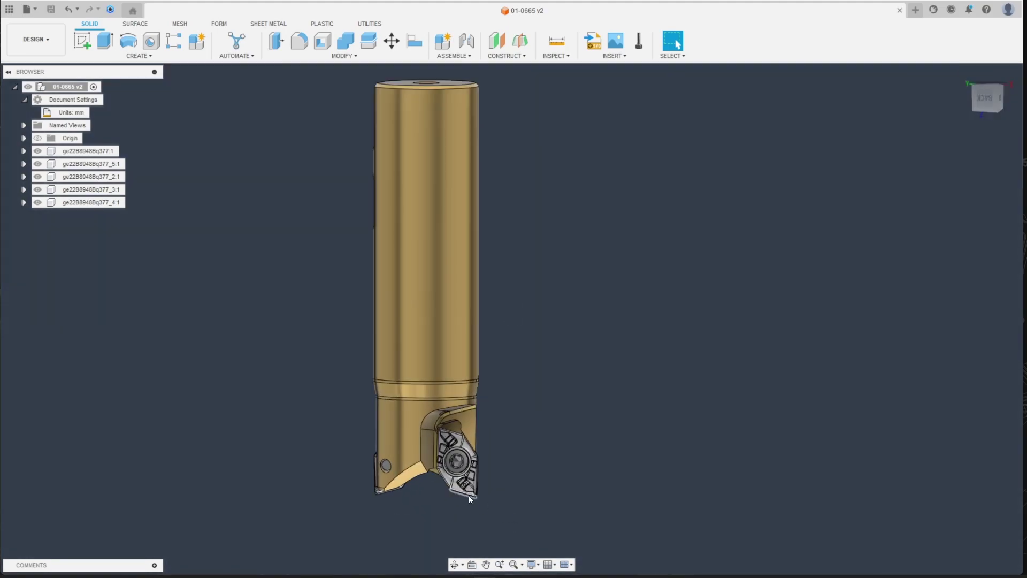
scroll(484, 487, down, 1)
scroll(483, 488, up, 1)
scroll(471, 489, up, 2)
scroll(442, 484, down, 3)
scroll(441, 487, down, 2)
scroll(441, 500, up, 1)
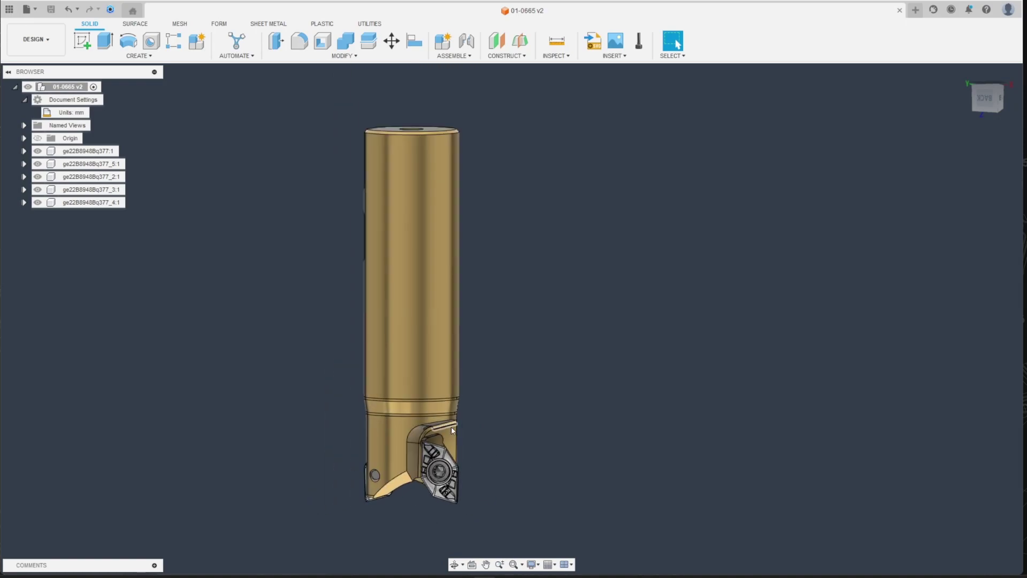
scroll(399, 378, down, 2)
scroll(402, 427, up, 1)
scroll(402, 426, down, 1)
scroll(544, 373, up, 2)
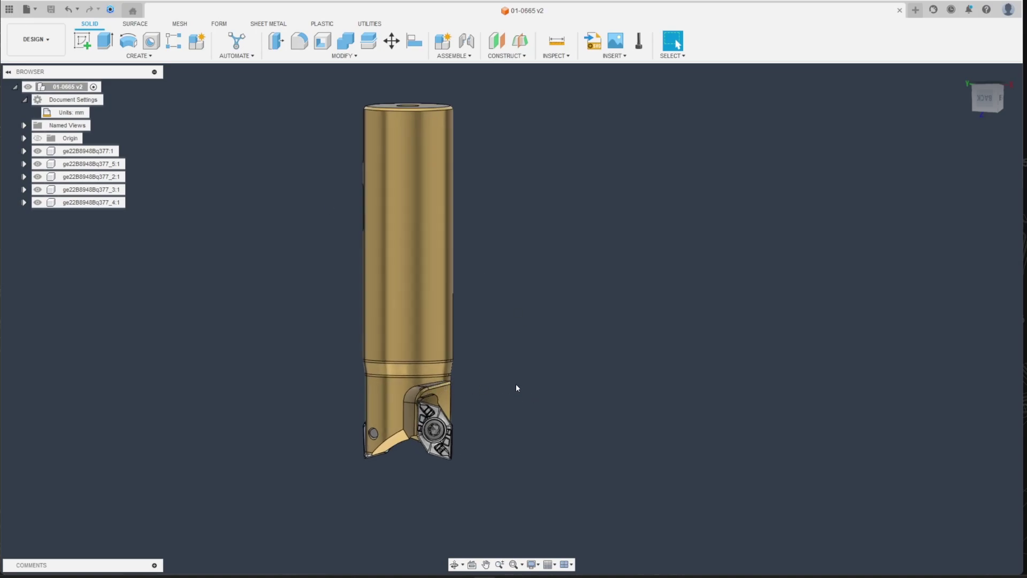
Step: Switch from the design tools to the MANUFACTURE workspace
click(366, 24)
click(88, 24)
click(33, 39)
click(31, 158)
Step: Open the Tool Library filtered to the 1 - SMM2 cloud library's tools
click(31, 49)
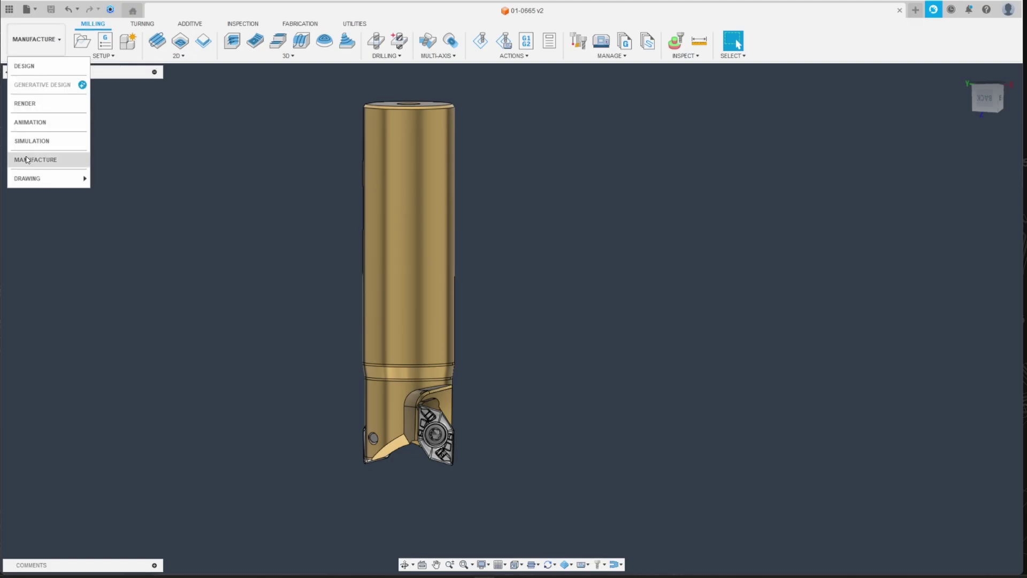
click(332, 149)
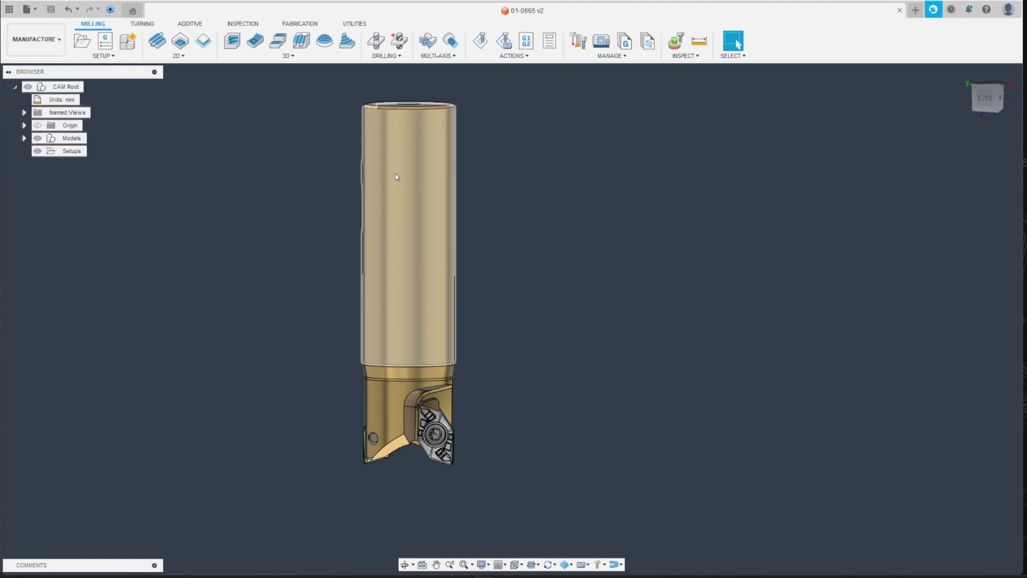
click(579, 43)
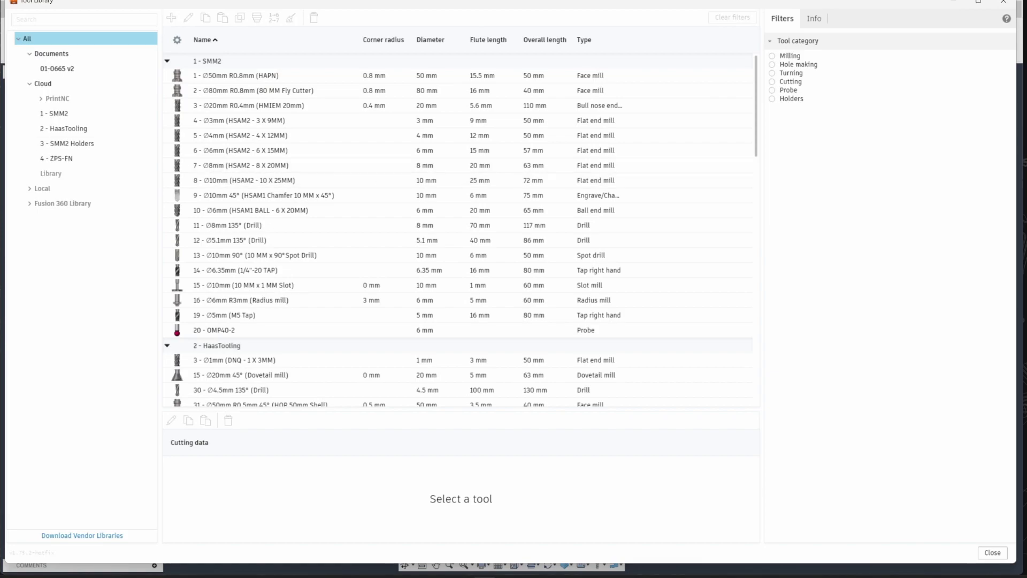
click(55, 114)
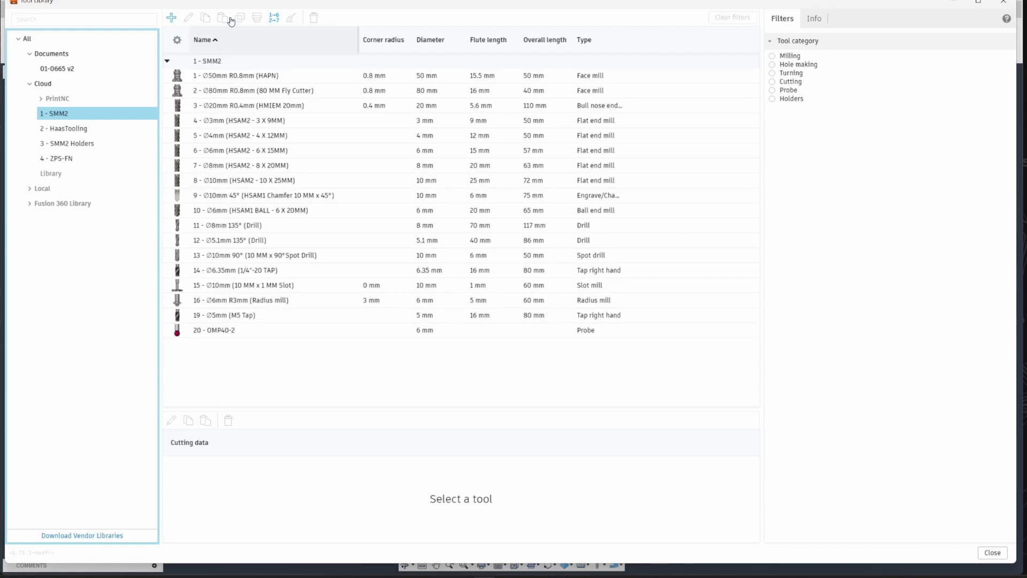
Step: Review the Ø6mm R3mm radius mill, slot mill, 1/4"-20 tap, spot drill, and Ø5.1mm and Ø8mm drills
click(235, 300)
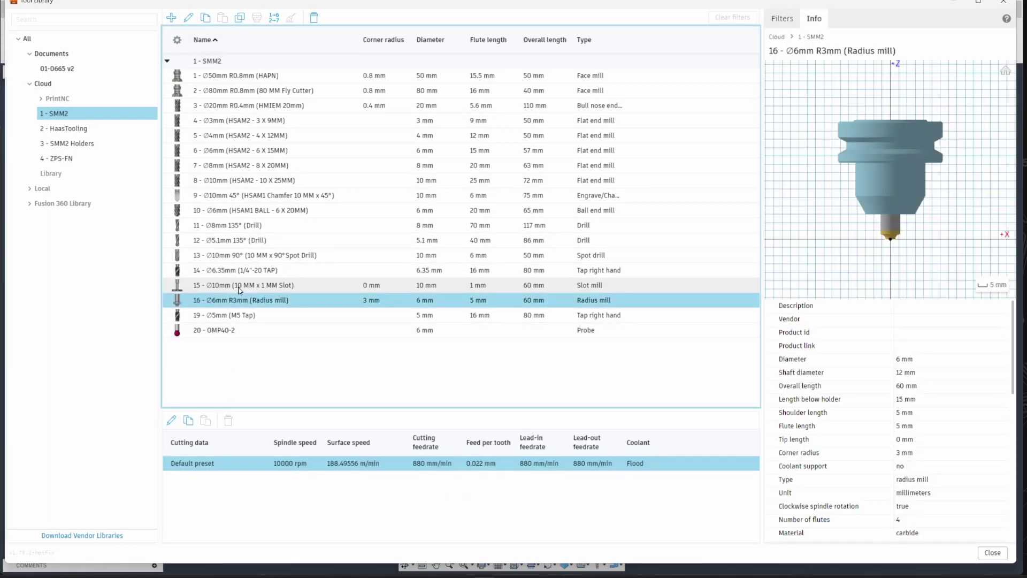
click(239, 286)
click(241, 270)
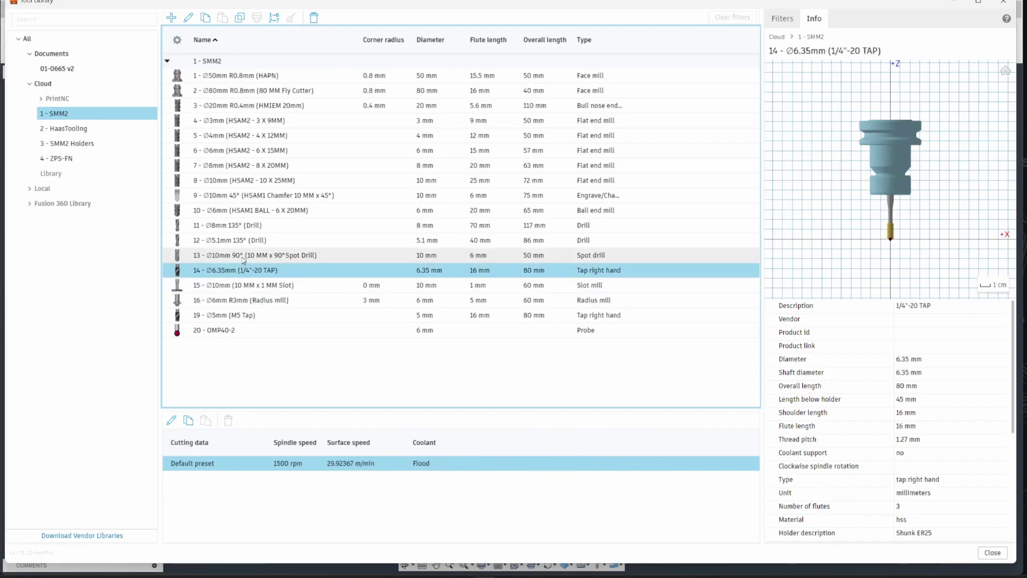
click(241, 251)
click(239, 245)
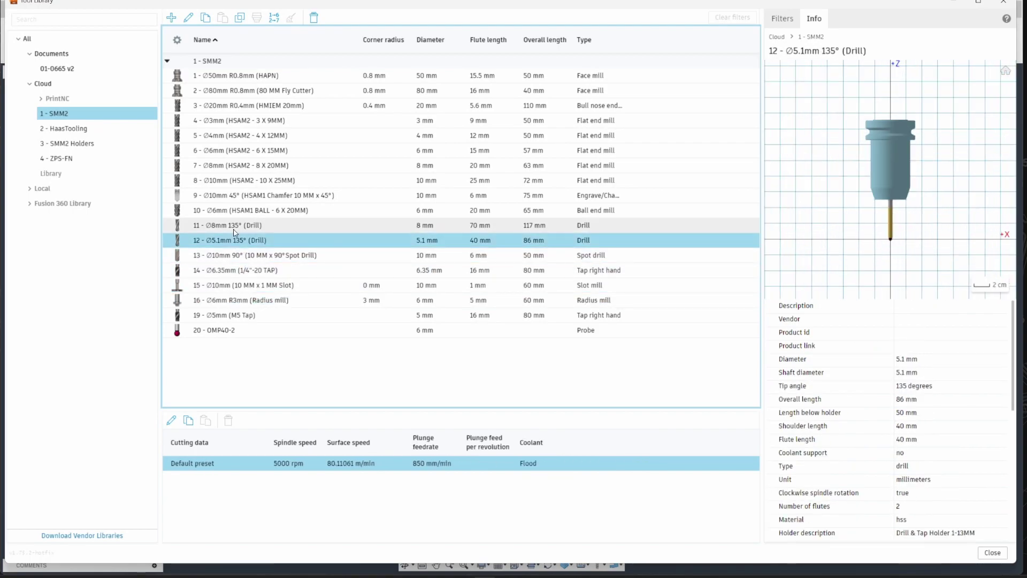
click(235, 230)
Step: Review the HSAM ball and end mills, chamfer mill and Ø50mm face mill, ending on the Ø20mm HMIEM bull nose
click(244, 211)
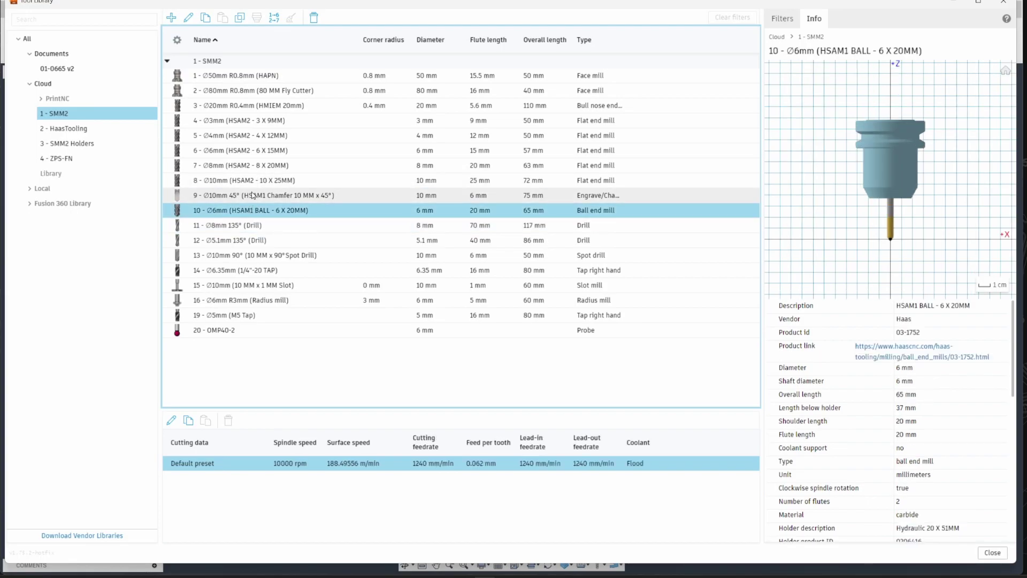
click(253, 195)
click(254, 182)
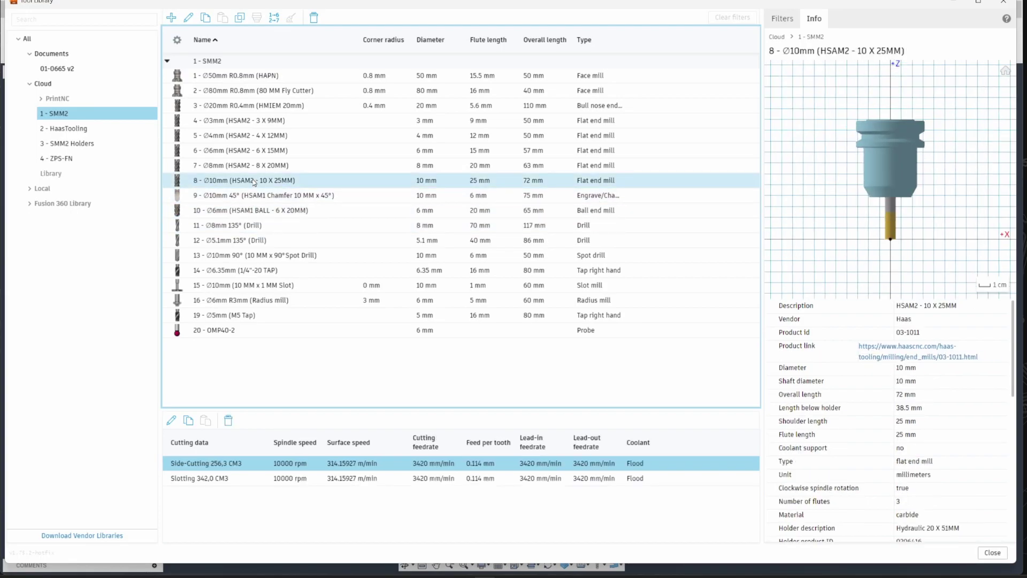
click(257, 166)
click(263, 151)
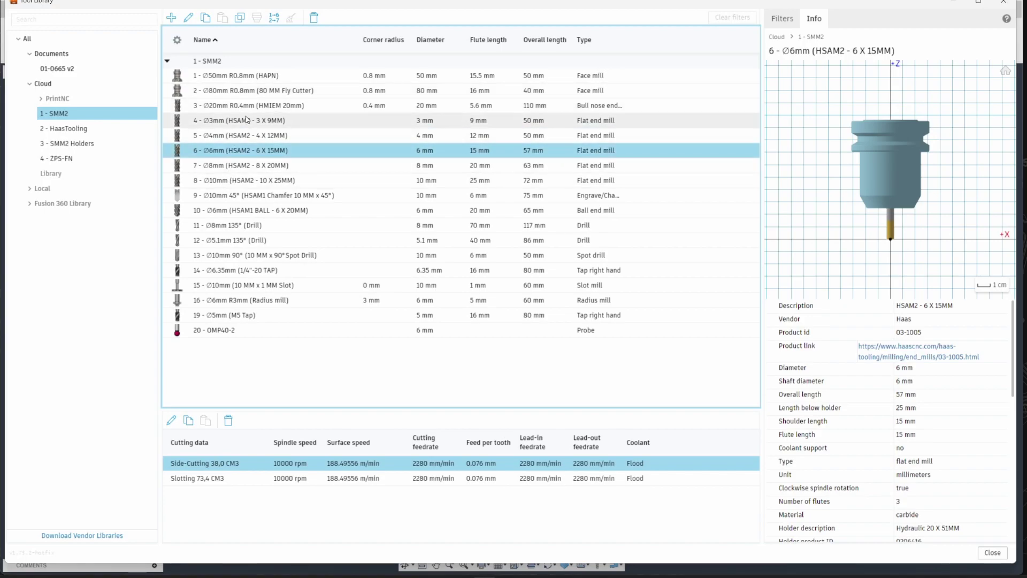
click(253, 80)
click(254, 106)
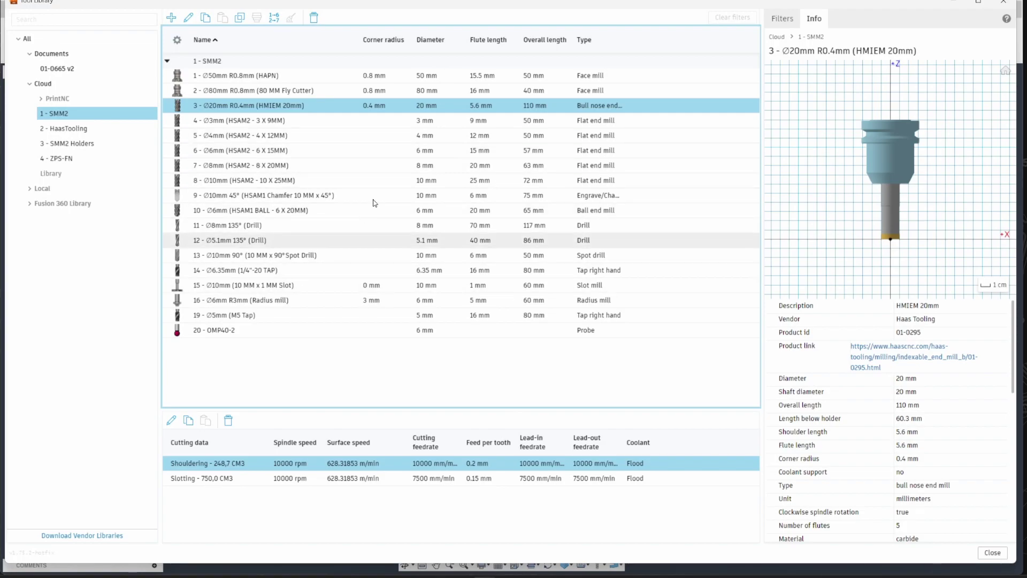
Step: Select the OMP40-2 probe, orbit its preview to the top, then reset it to the front view
click(185, 331)
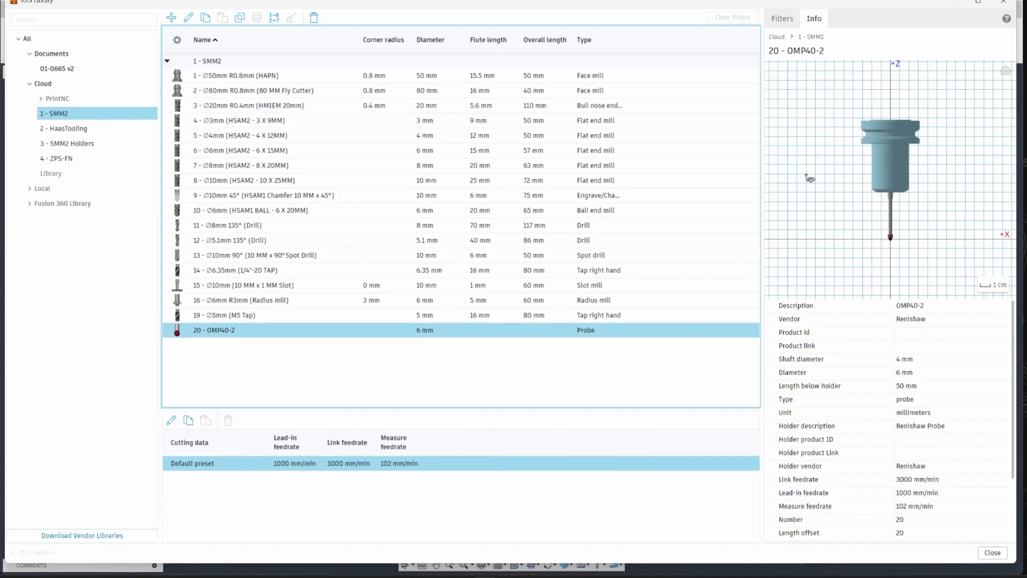
click(904, 189)
drag(904, 188, 999, 76)
click(1000, 74)
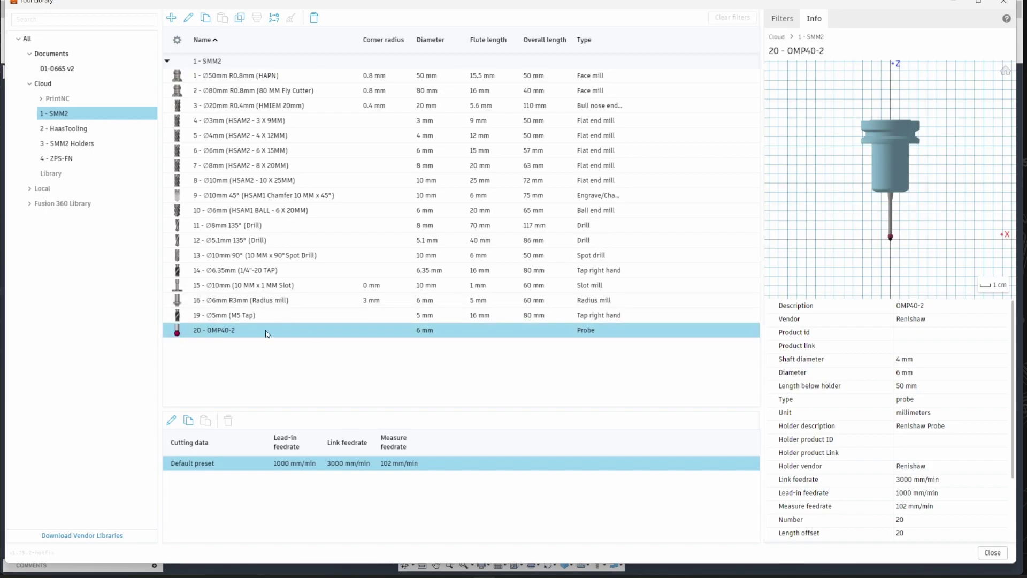
click(204, 327)
Step: Compare the Ø50mm HAPN face mill, 80 MM fly cutter, Ø20mm HMIEM bull nose and Ø10mm HSAM2 end mill
click(248, 77)
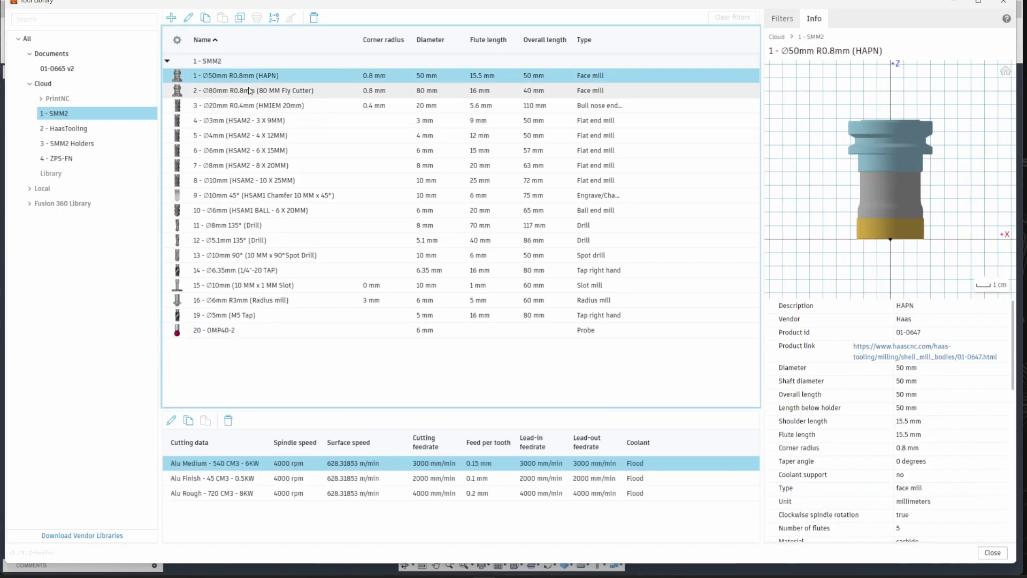
click(254, 92)
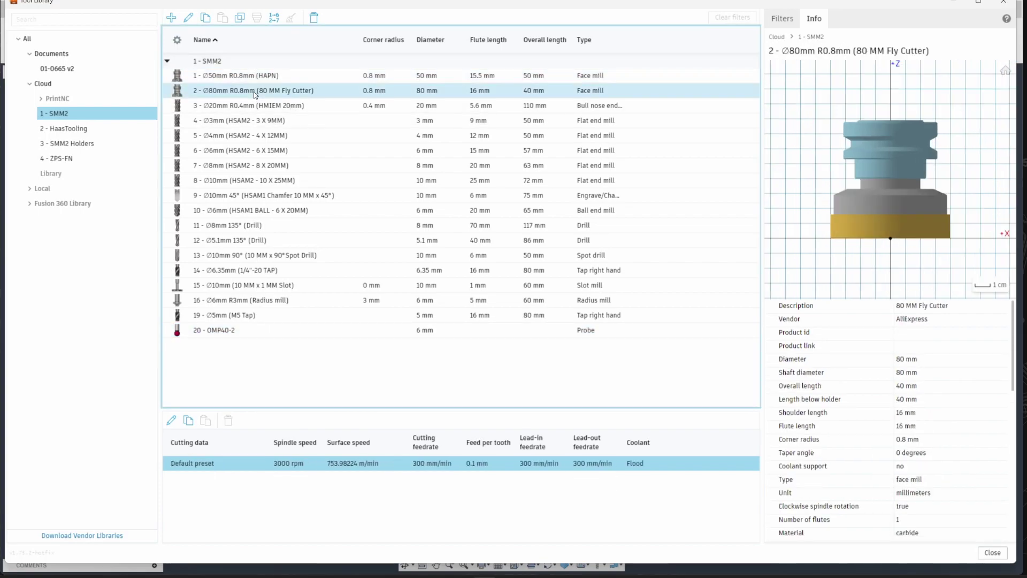
click(279, 106)
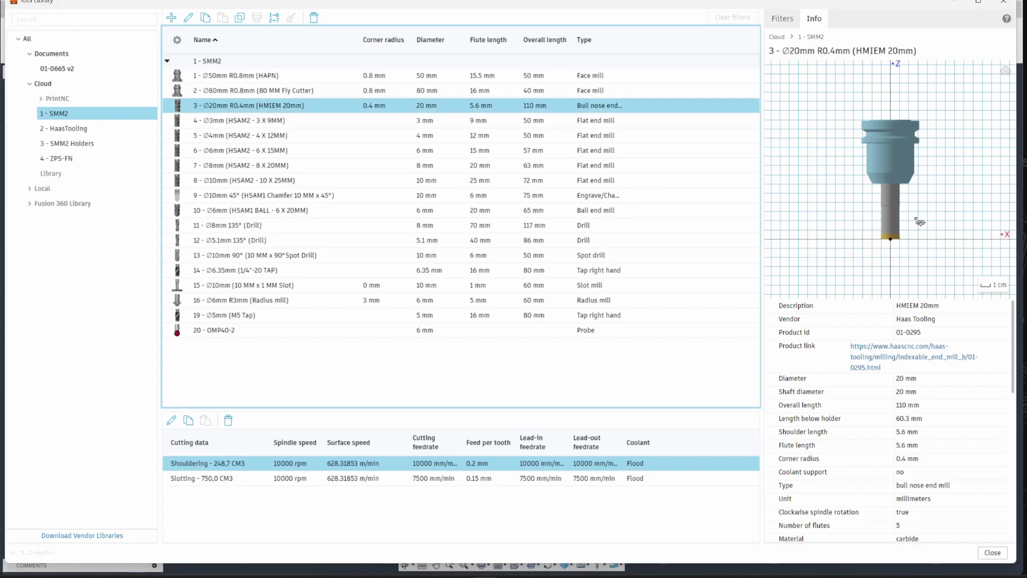
click(244, 183)
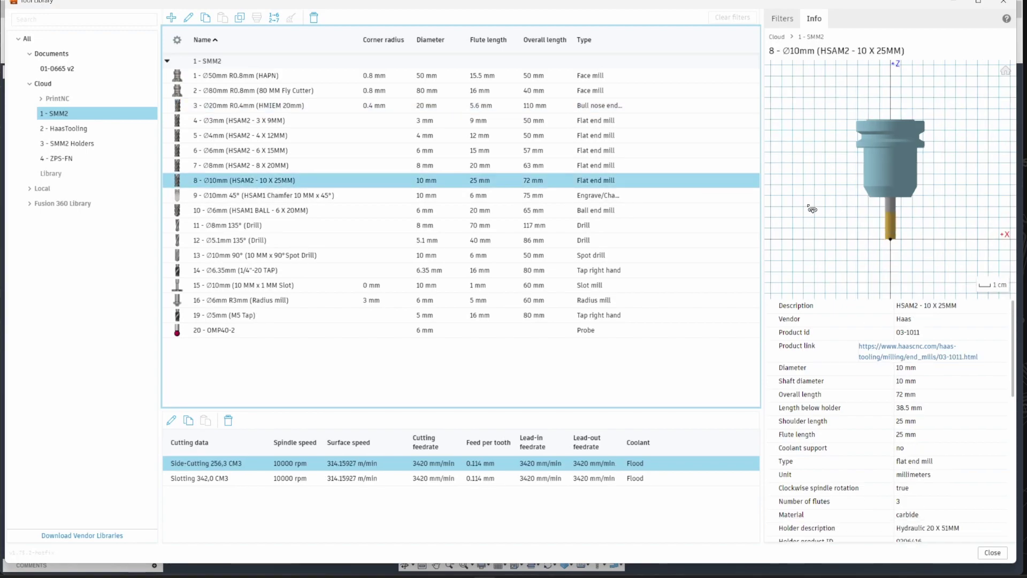
click(256, 105)
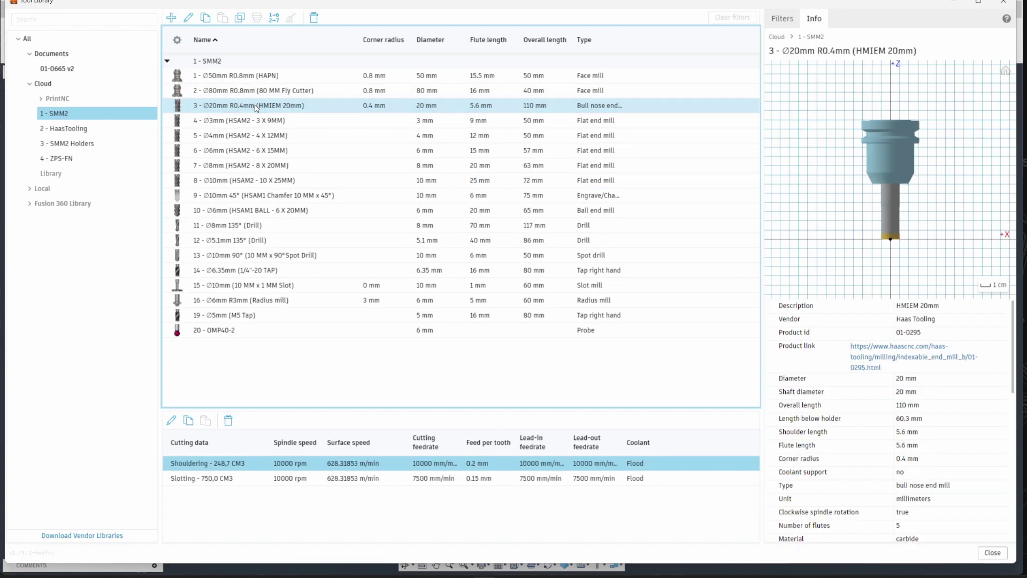
click(236, 182)
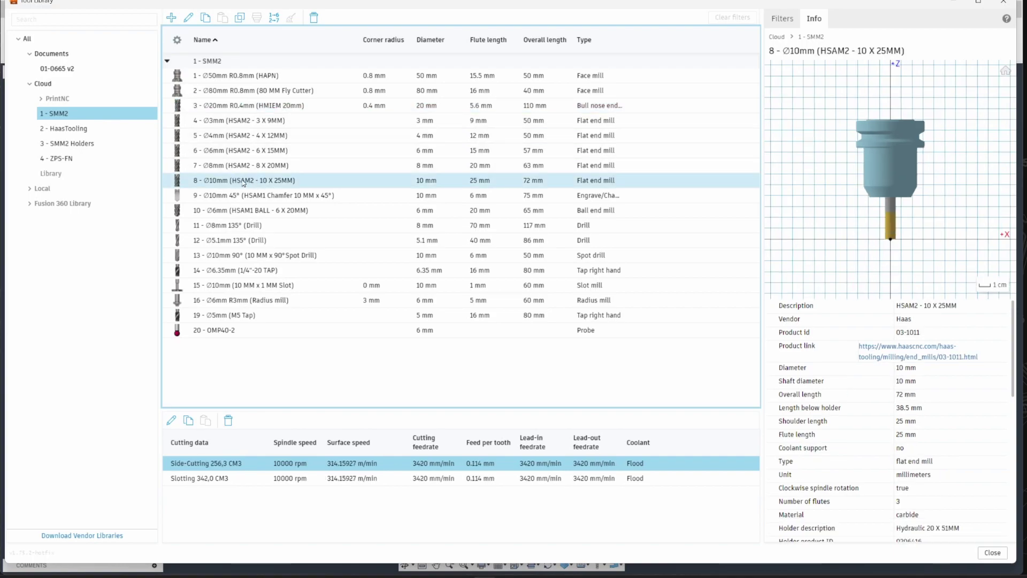
Step: Step through the Ø8mm and Ø5.1mm drills, the spot drill and the 1/4"-20 tap
click(233, 225)
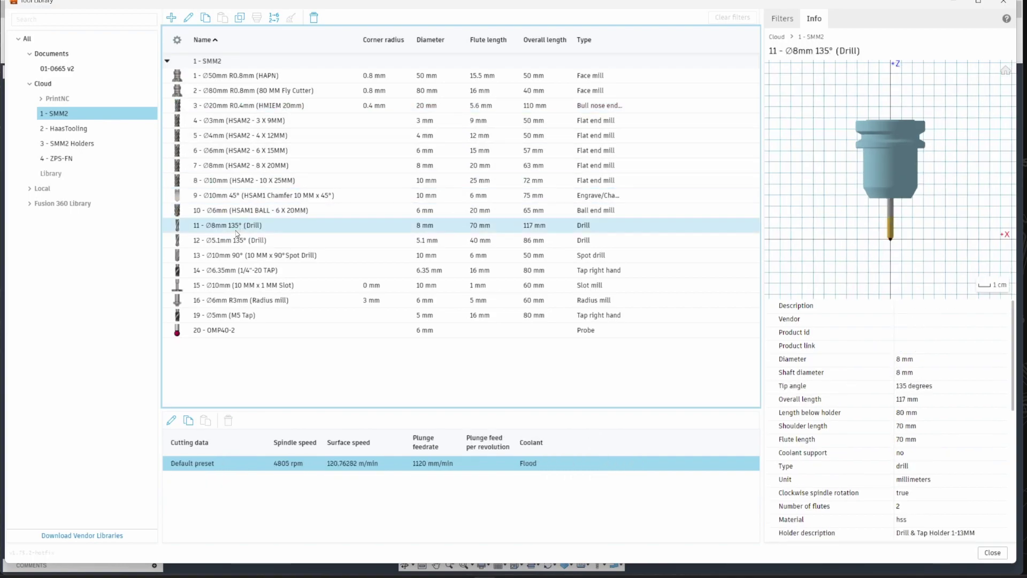
click(230, 240)
click(229, 262)
click(229, 275)
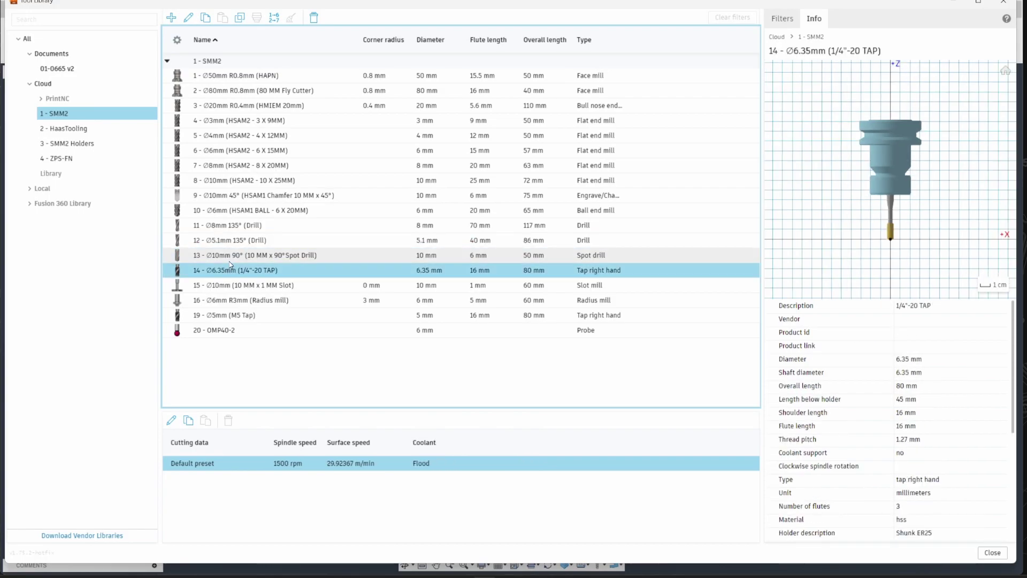
key(Up)
click(227, 275)
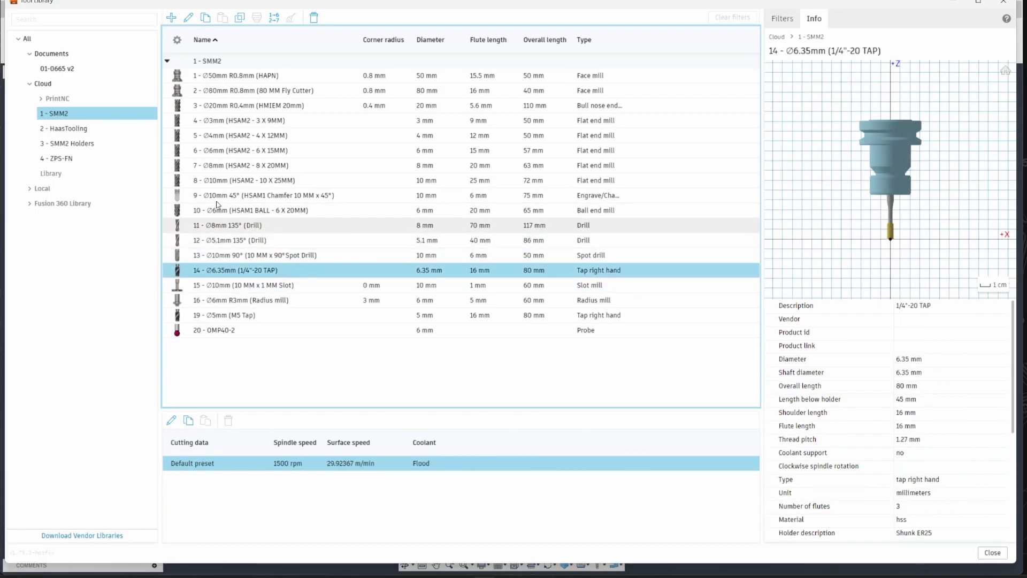
Step: Review the Ø10mm, Ø8mm and Ø4mm HSAM2 end mills and fly cutter, settling on the Ø10mm HSAM2
click(230, 182)
click(287, 165)
click(280, 140)
click(270, 91)
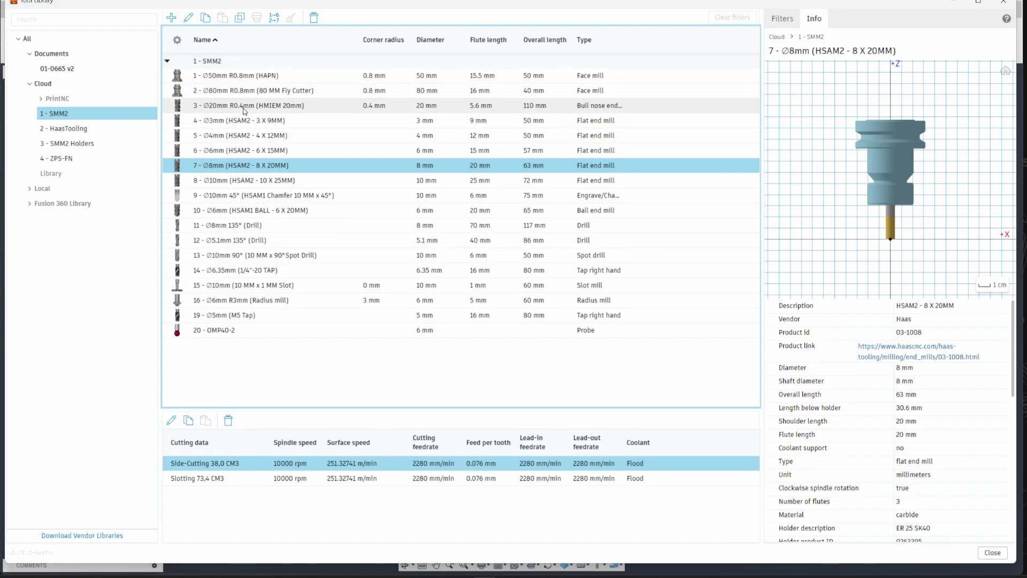
key(Down)
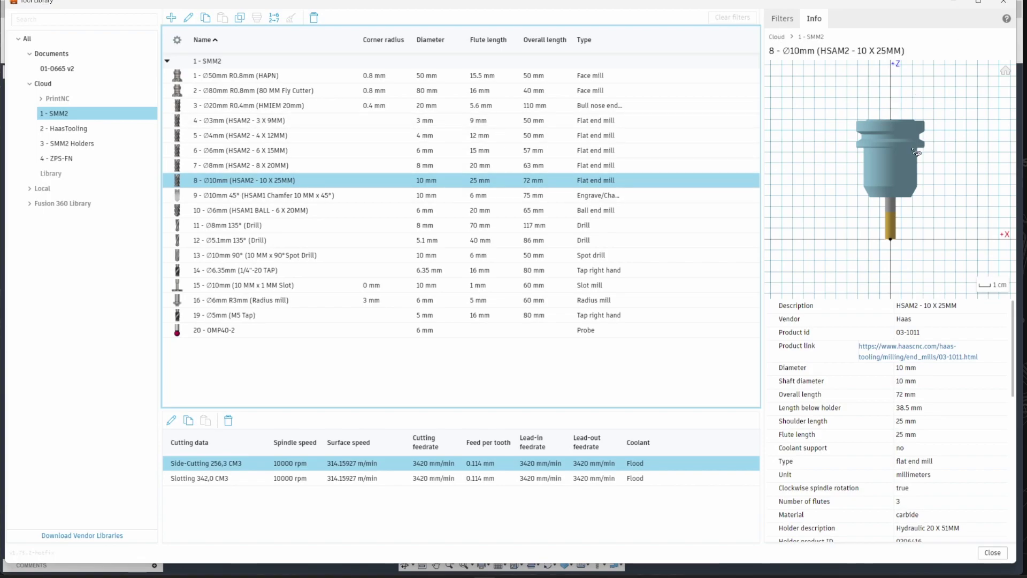
Step: Preview the Ø20mm R0.4mm bull nose end mill, then orbit the Ø50mm HAPN face mill preview to angled views
scroll(915, 154, up, 5)
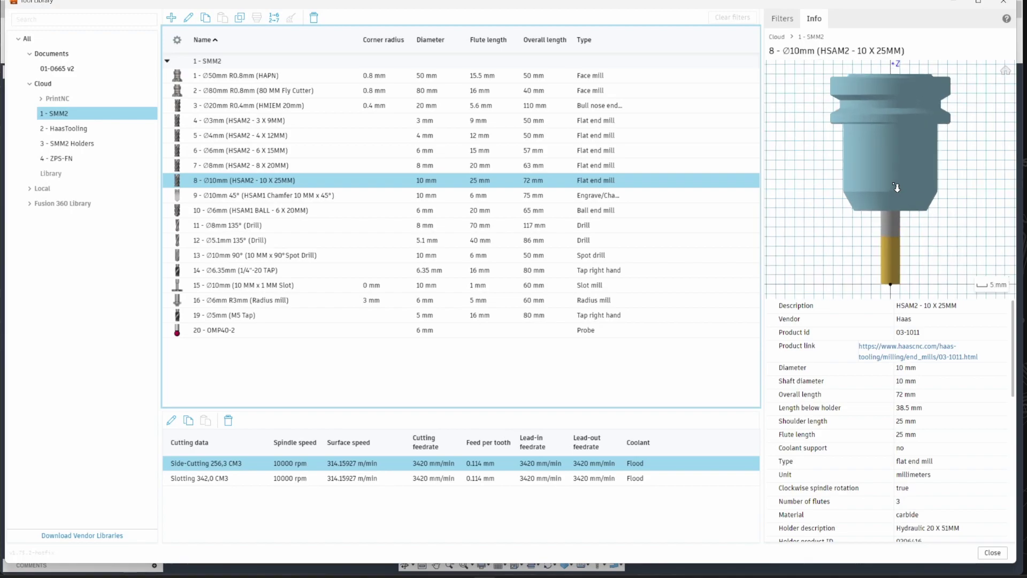
click(262, 105)
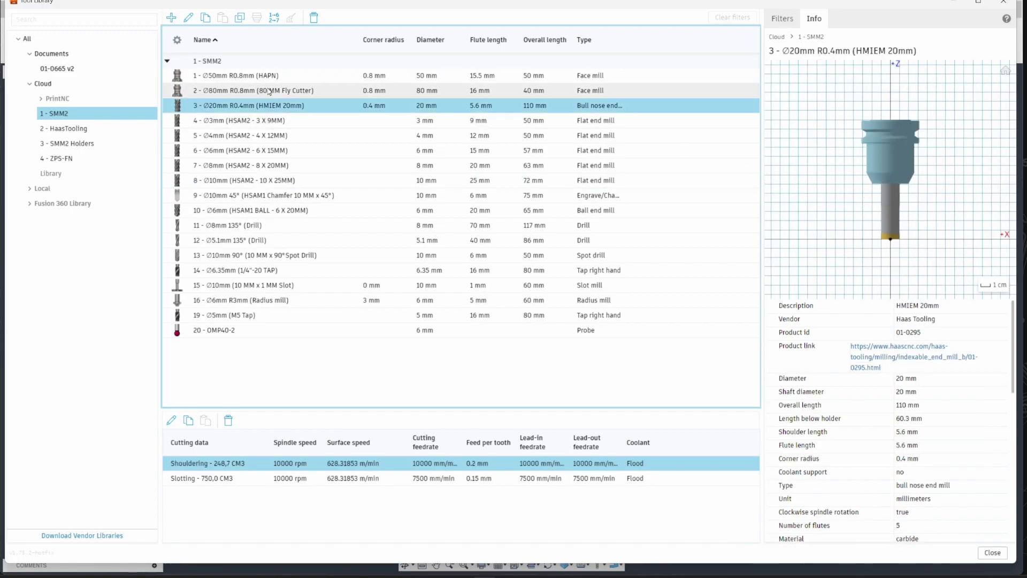
click(265, 80)
scroll(966, 236, up, 5)
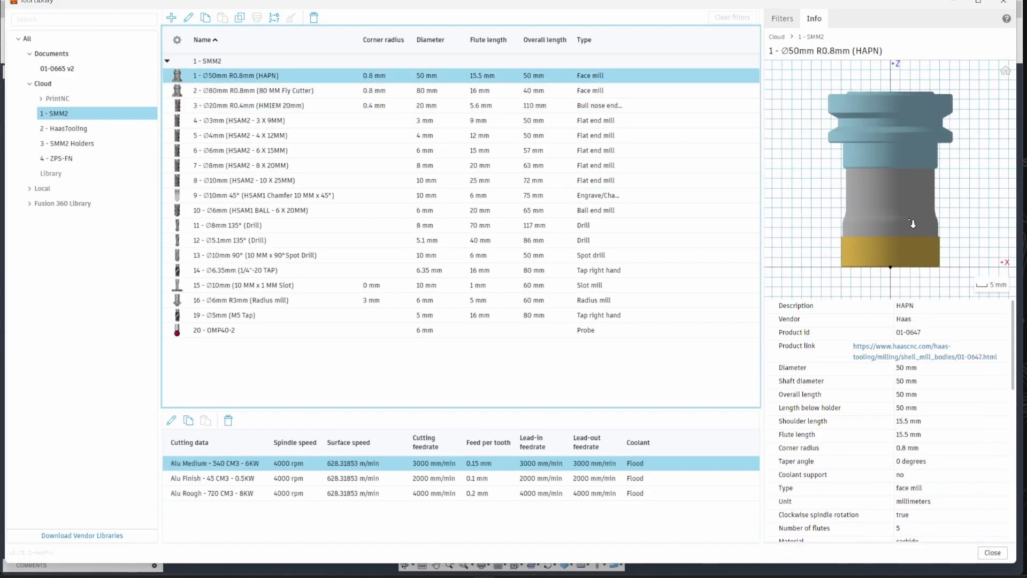
mouse_move(966, 233)
mouse_down()
mouse_move(973, 250)
mouse_move(979, 223)
mouse_move(970, 243)
mouse_up()
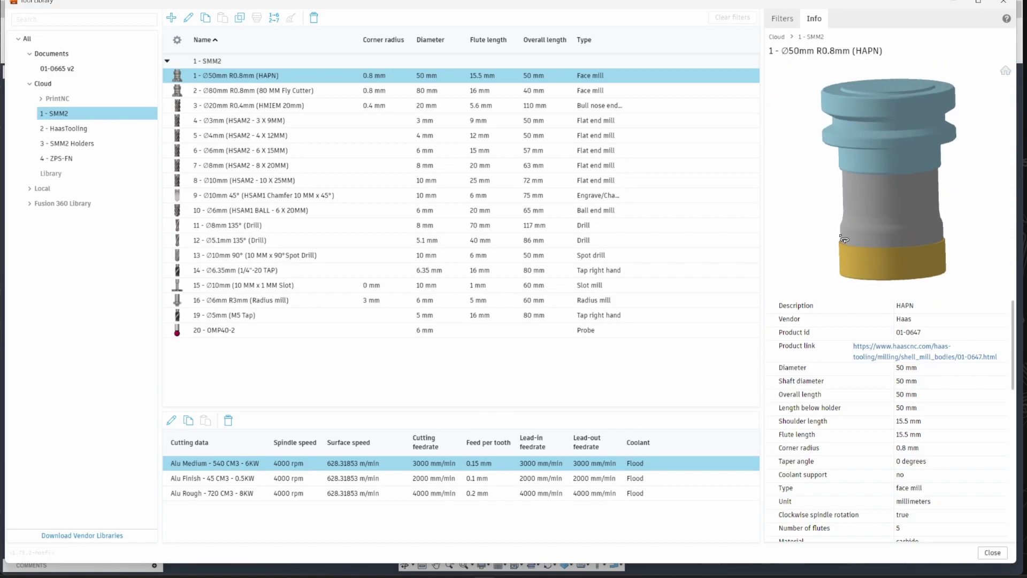
mouse_move(845, 232)
mouse_down()
mouse_move(897, 242)
mouse_move(856, 231)
mouse_up()
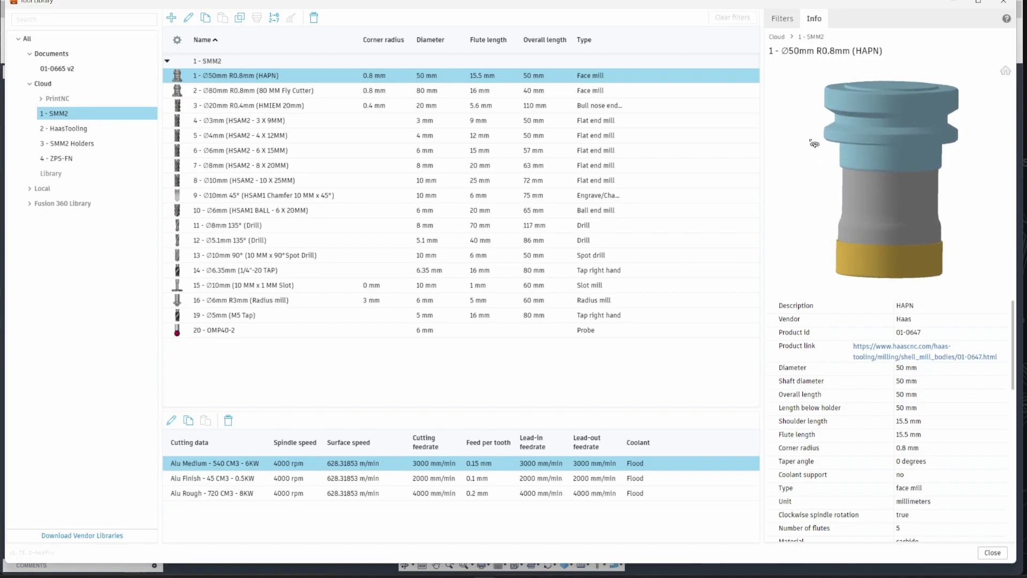
mouse_move(851, 247)
mouse_down()
mouse_move(874, 237)
mouse_move(859, 235)
mouse_move(816, 187)
mouse_move(845, 240)
mouse_up()
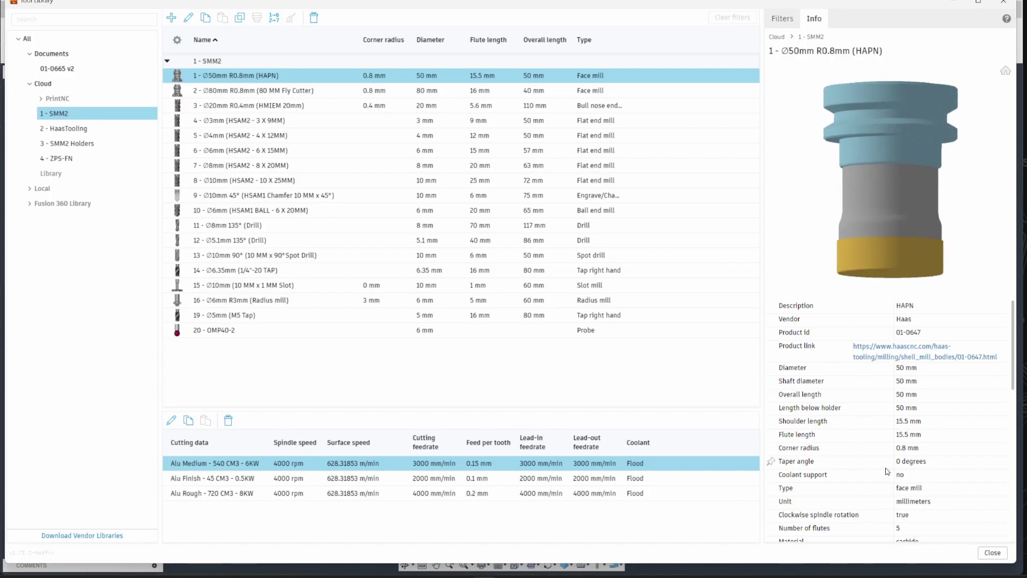
scroll(885, 445, down, 10)
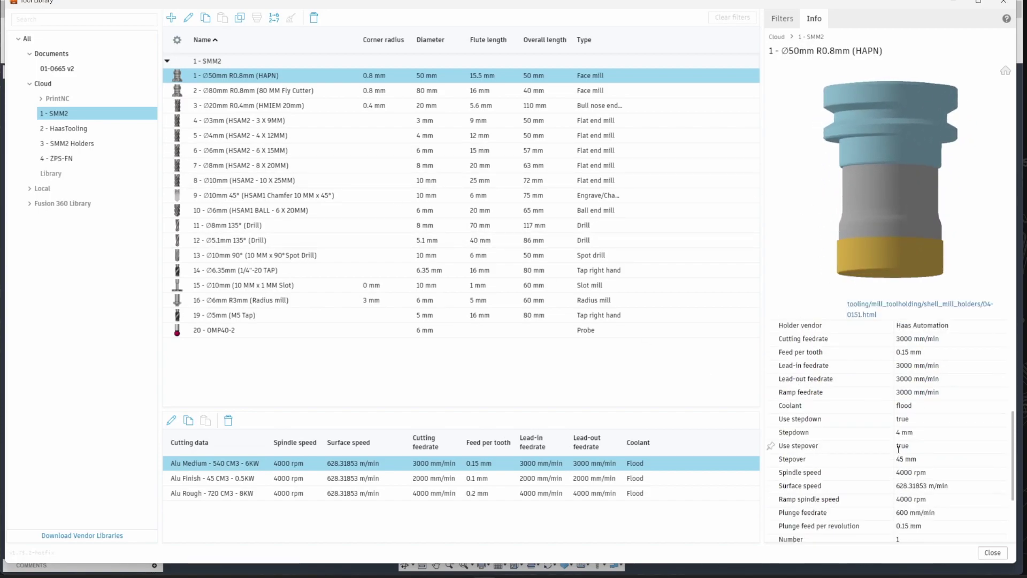
scroll(867, 440, up, 10)
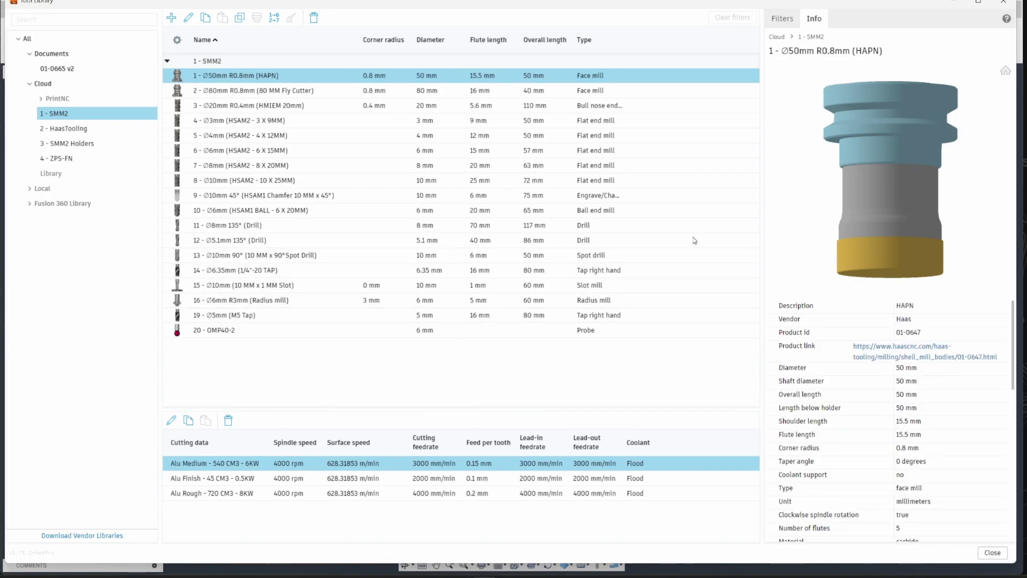
Step: Select the OMP40-2 probe, orbit its preview, reset it to the front view and zoom in
click(243, 329)
scroll(914, 226, up, 3)
mouse_move(914, 226)
mouse_down()
mouse_move(916, 196)
mouse_move(908, 236)
mouse_up()
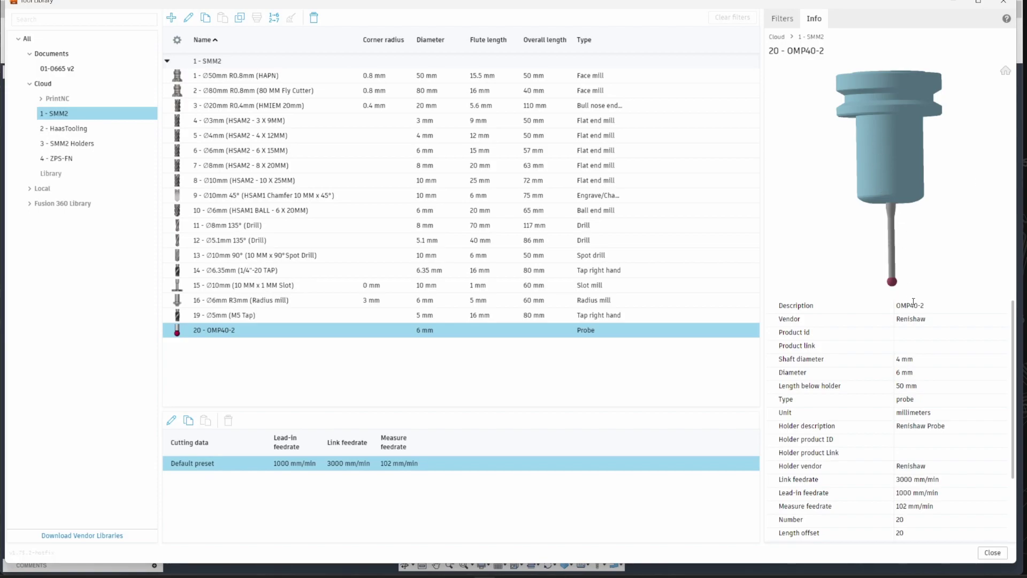
double_click(896, 223)
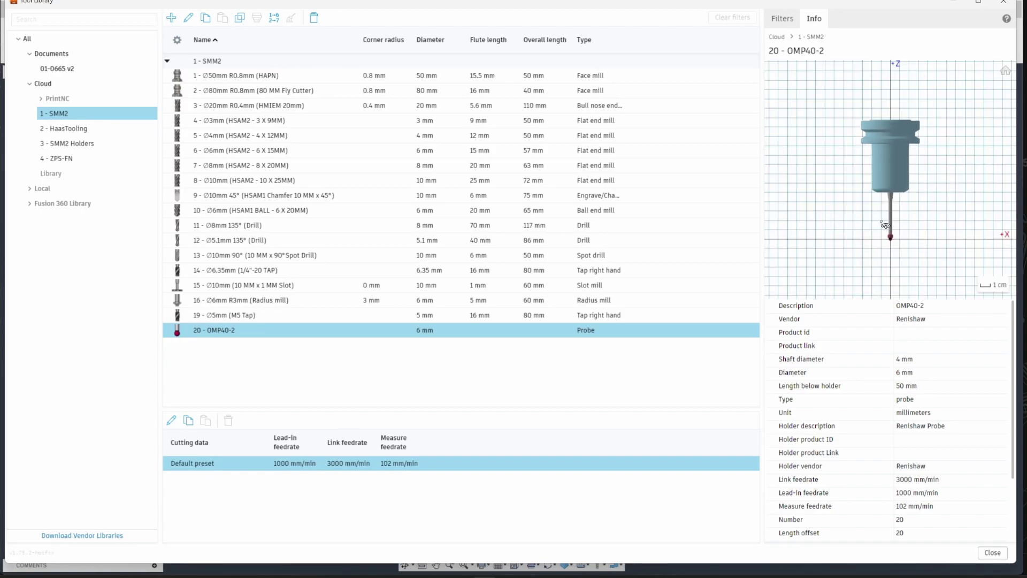
scroll(893, 223, up, 3)
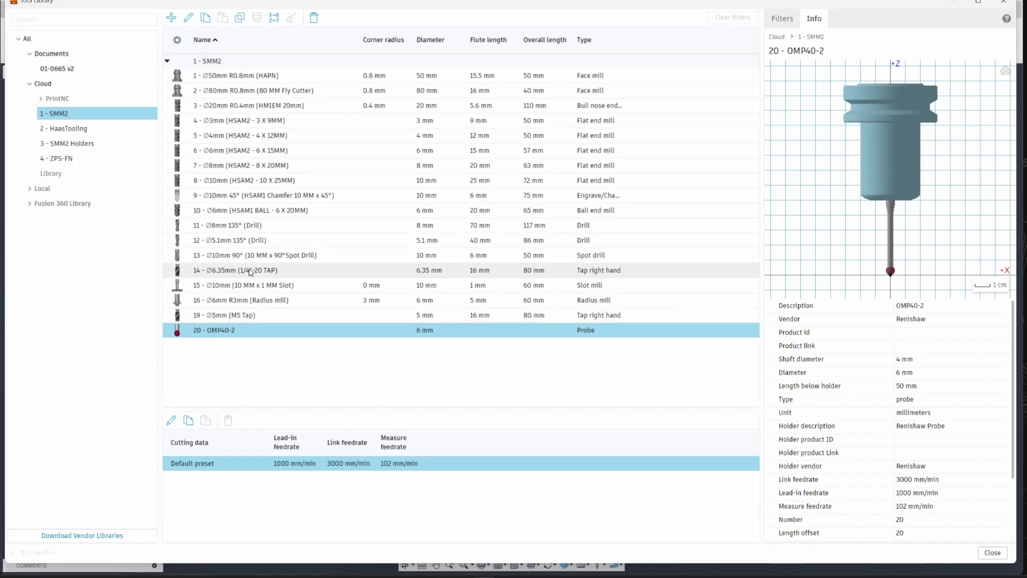
Step: Select tool 4, the Ø3mm HSAM2 end mill, and click into its 16 mm length below holder value
click(262, 123)
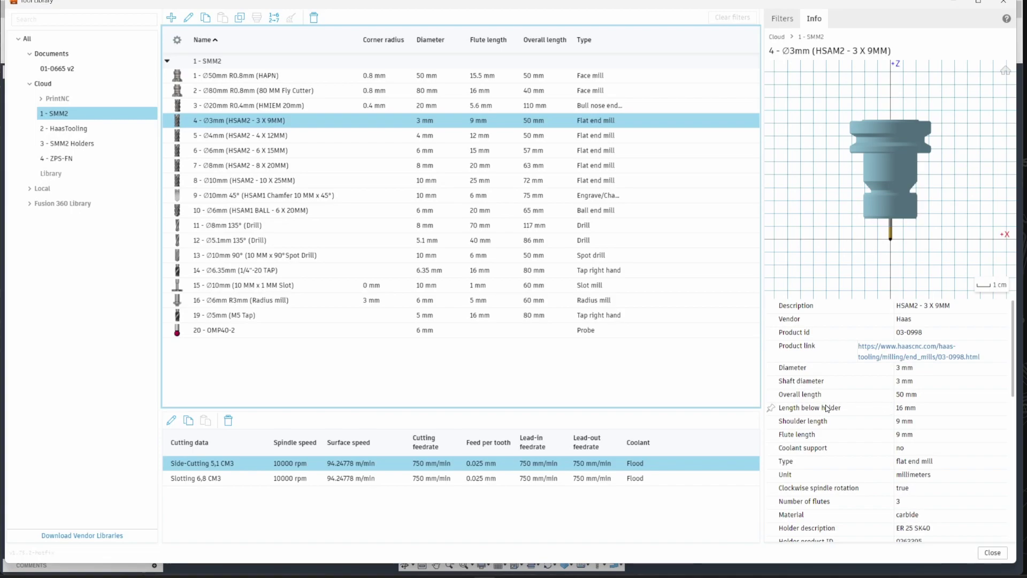
drag(901, 409, 939, 415)
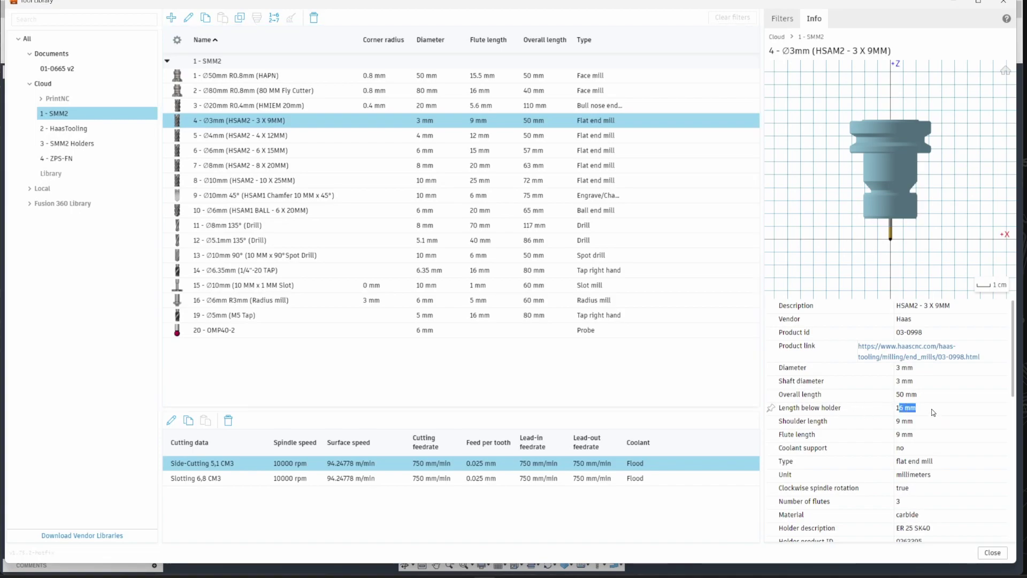
click(905, 410)
drag(899, 408, 936, 414)
click(899, 409)
click(771, 409)
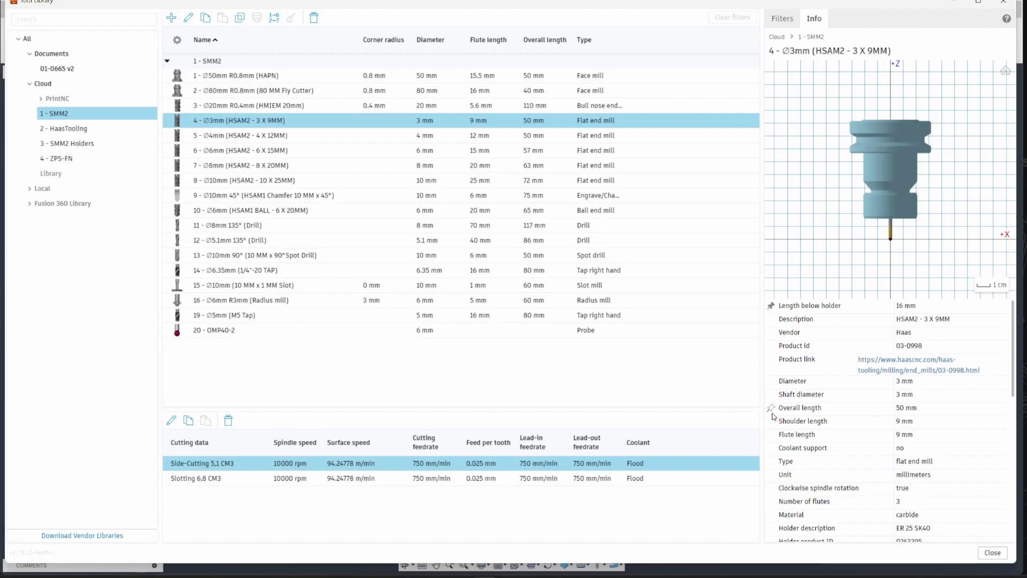
click(771, 308)
scroll(837, 384, down, 1)
scroll(837, 384, down, 7)
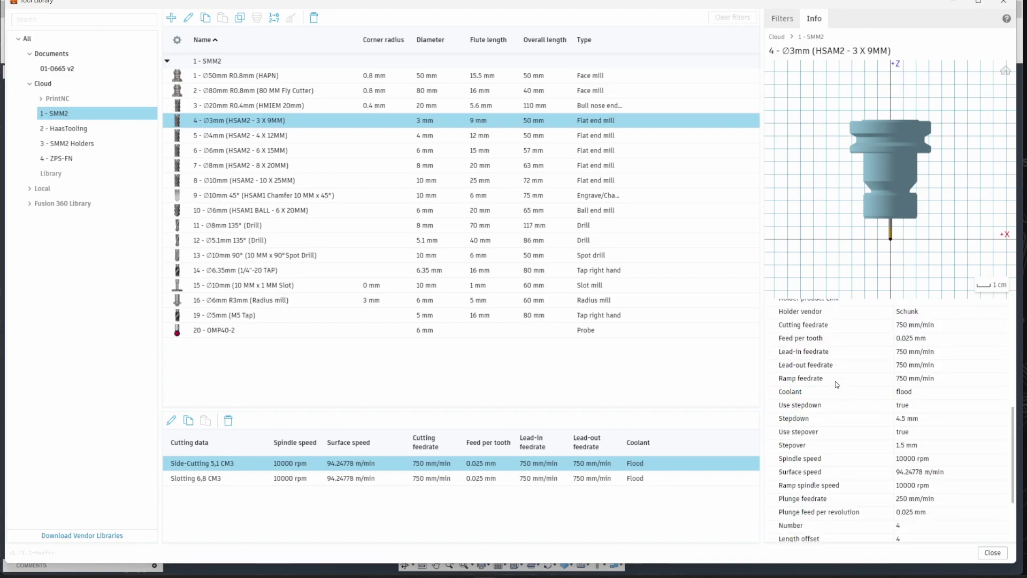
scroll(836, 384, down, 3)
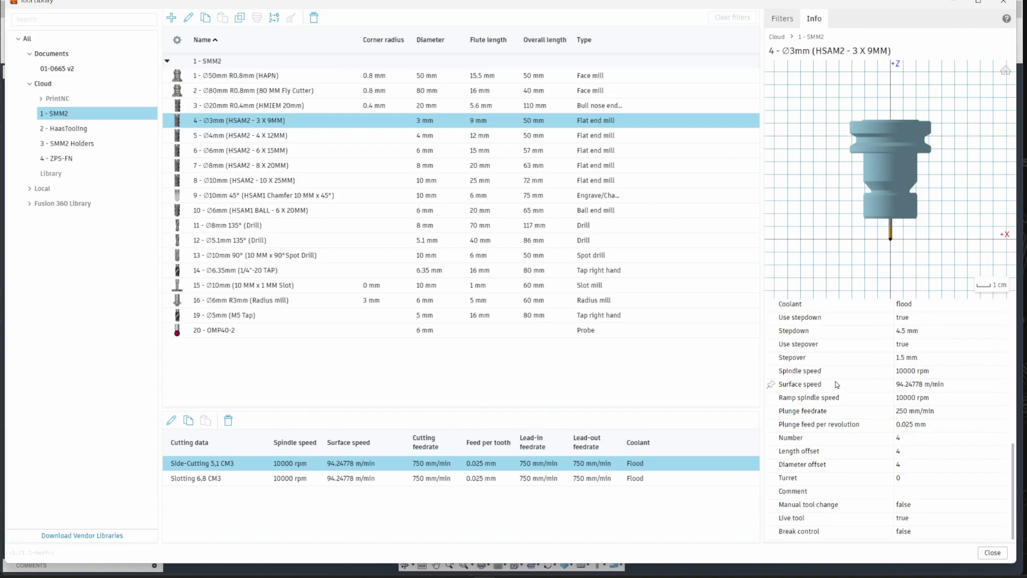
scroll(837, 384, up, 6)
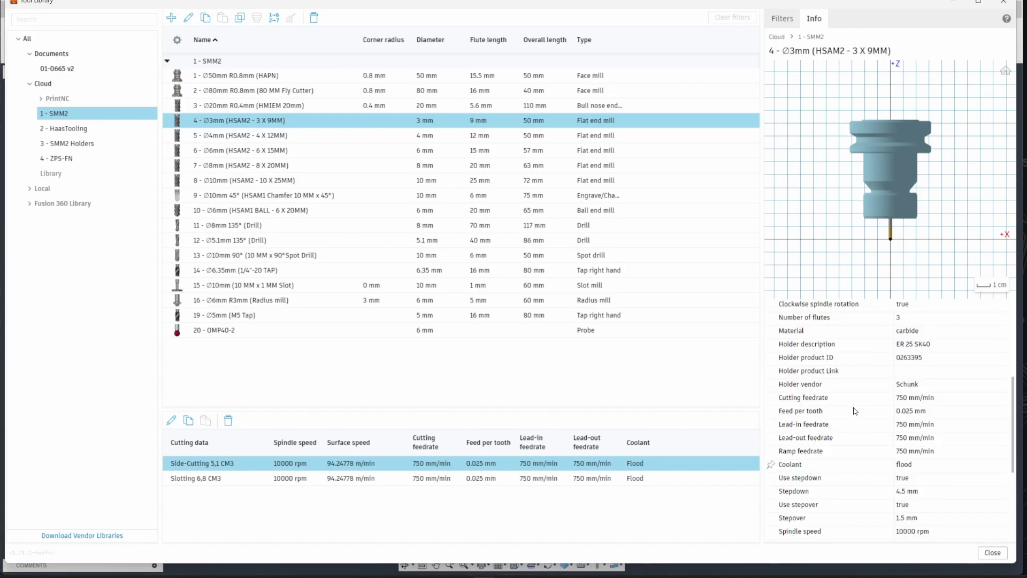
scroll(855, 411, up, 5)
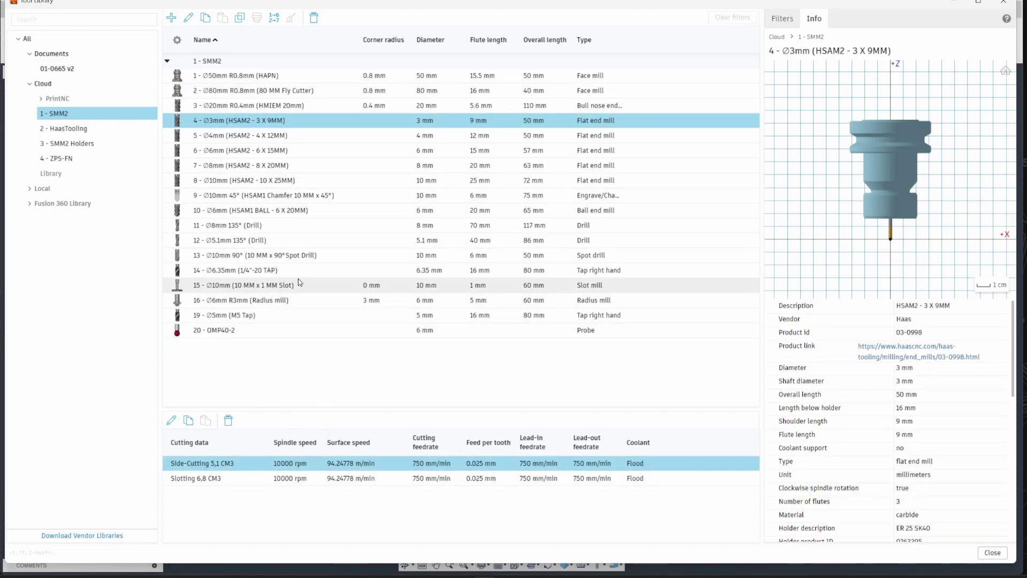
Step: Select the Ø50mm HAPN face mill and open its cutting data presets in the tool editor
click(192, 77)
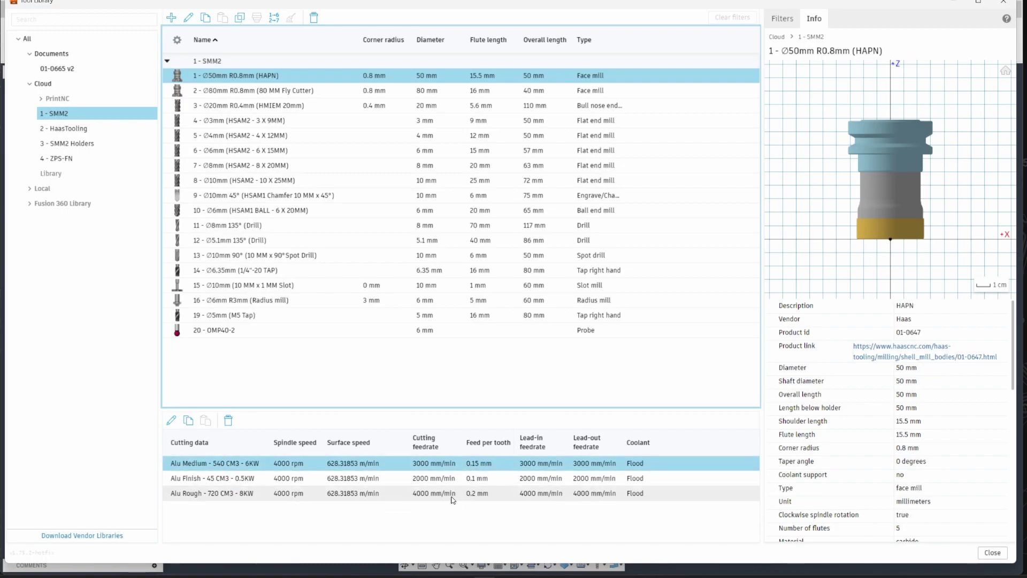
click(171, 420)
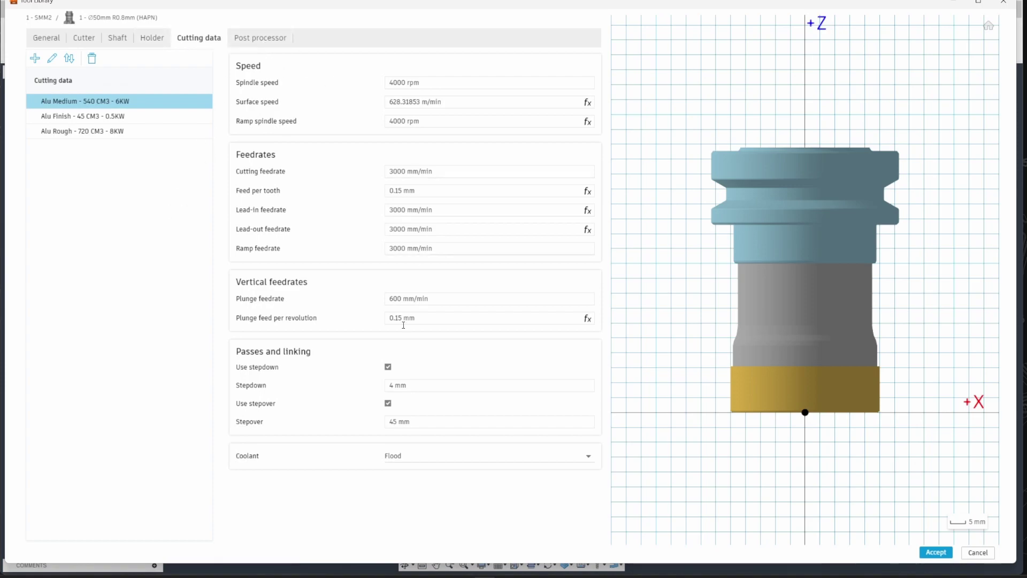
click(119, 115)
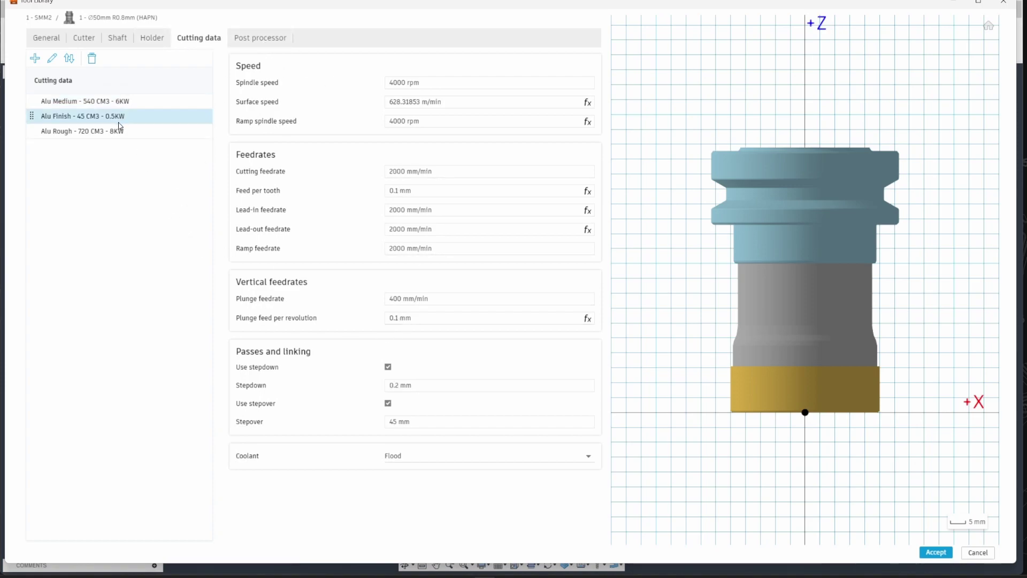
click(118, 129)
click(119, 116)
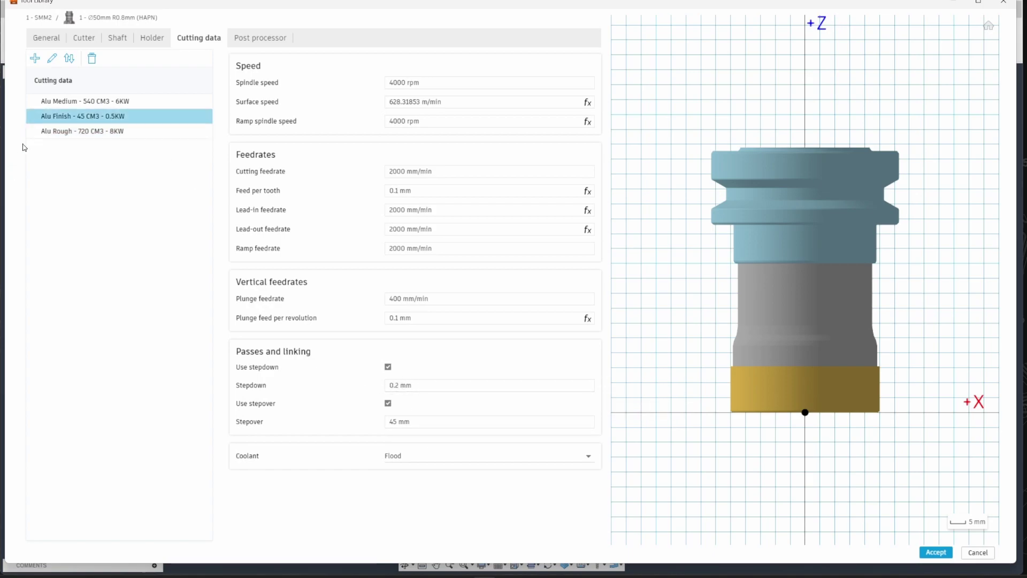
click(104, 133)
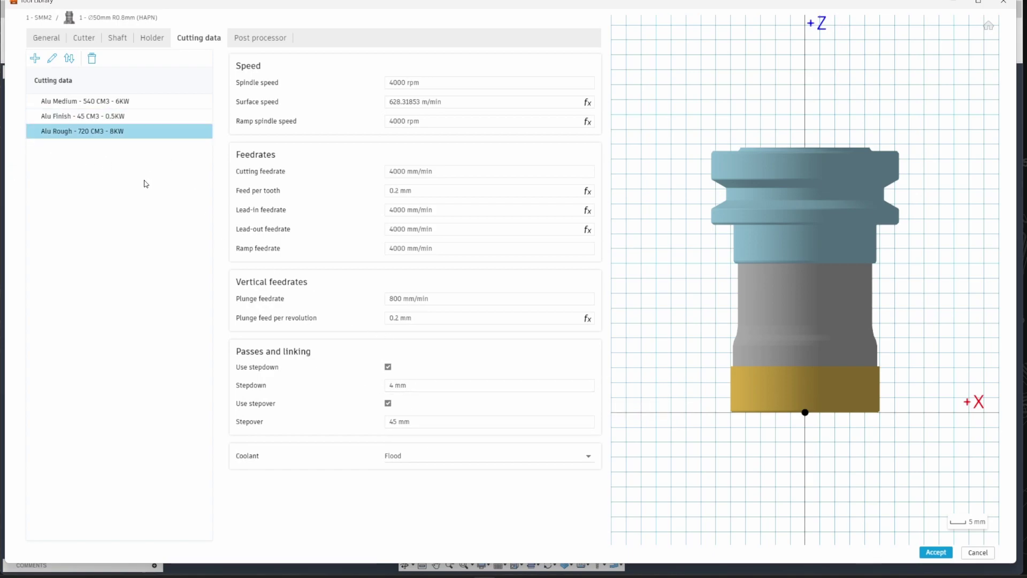
click(105, 106)
click(100, 133)
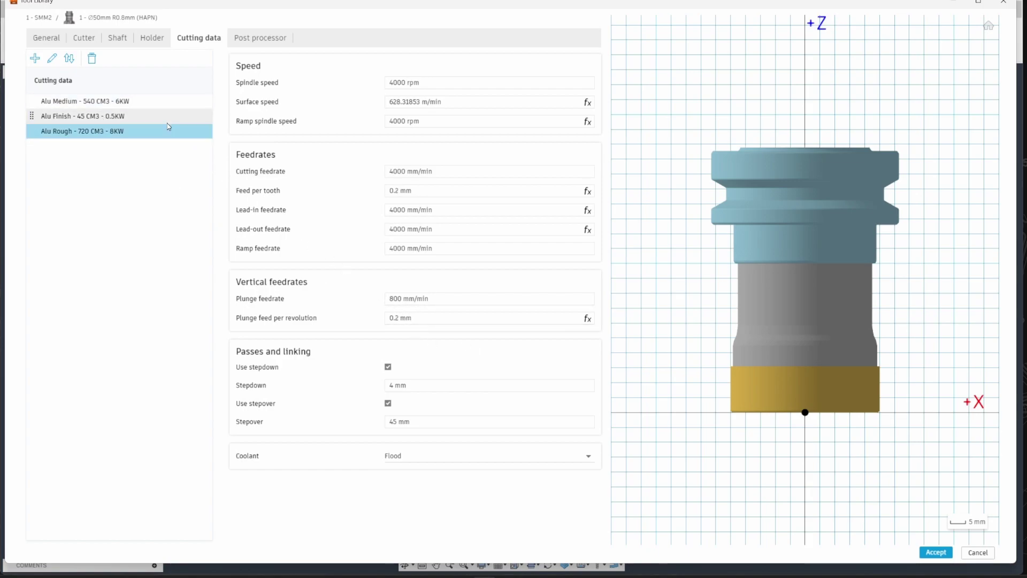
click(155, 103)
click(151, 118)
click(158, 103)
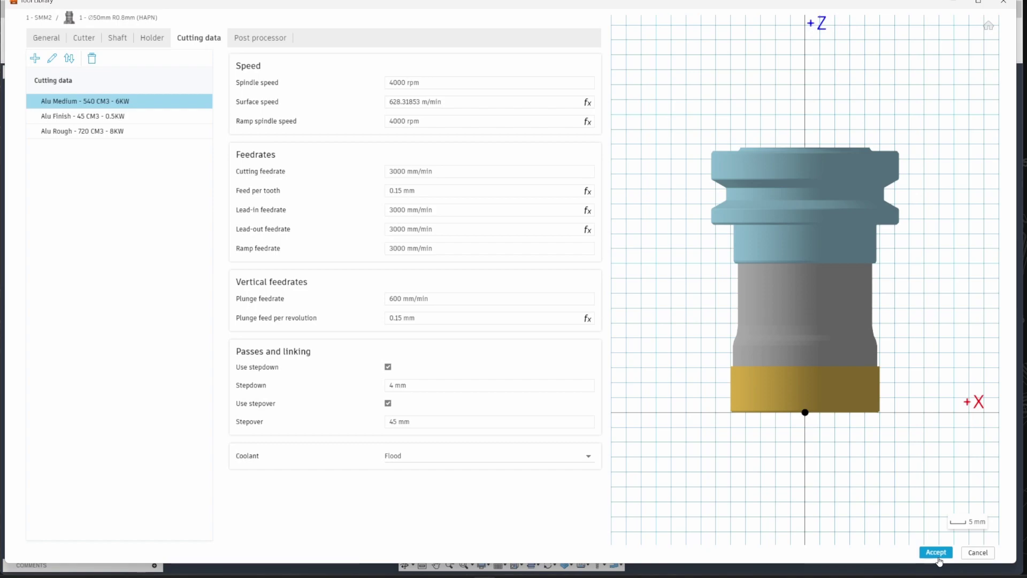
click(383, 388)
click(214, 365)
Step: Close the tool editor without saving and step through the Ø3mm and Ø4mm to the Ø10mm HSAM2 end mill
click(975, 557)
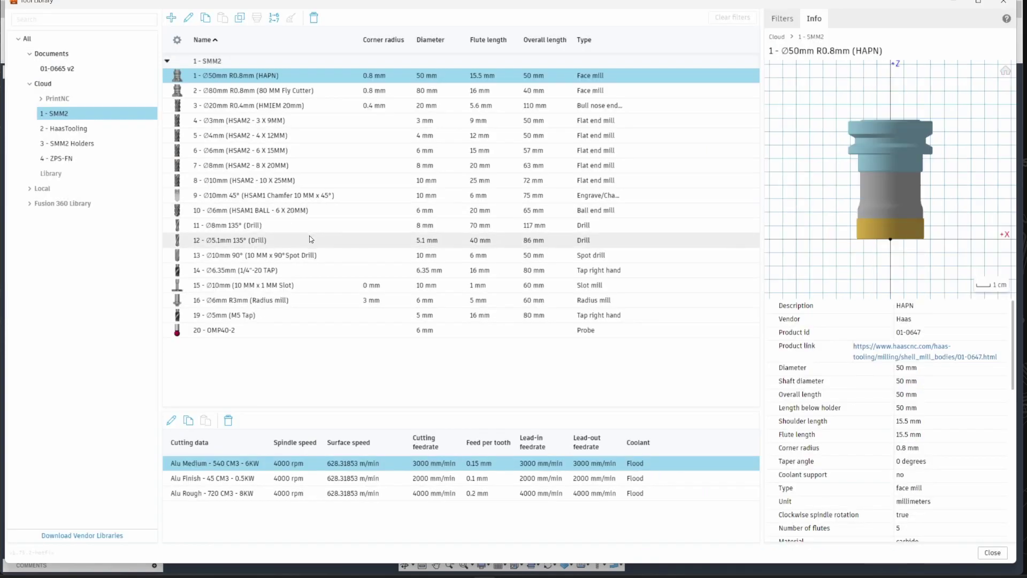
click(235, 121)
click(238, 134)
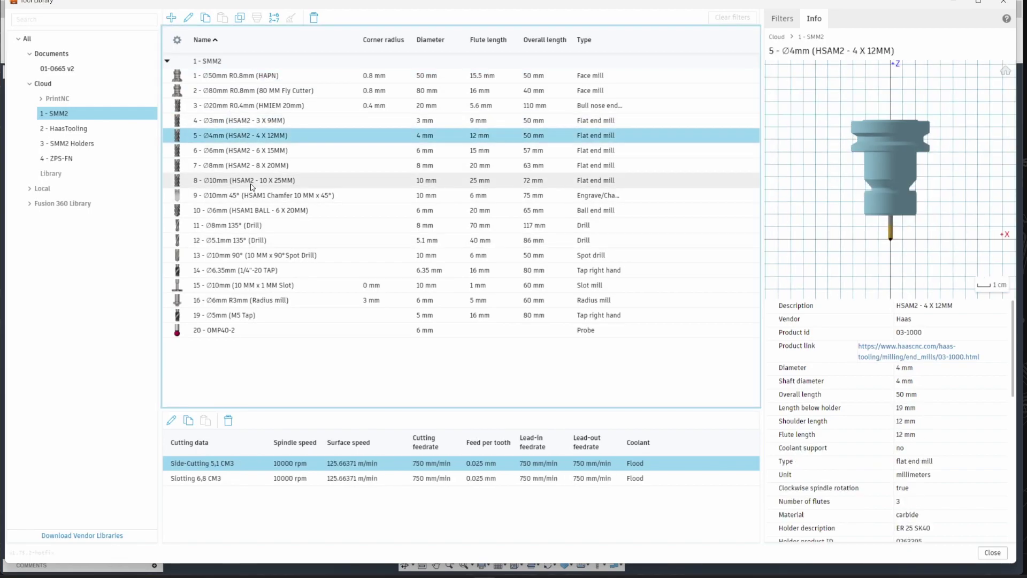
click(252, 184)
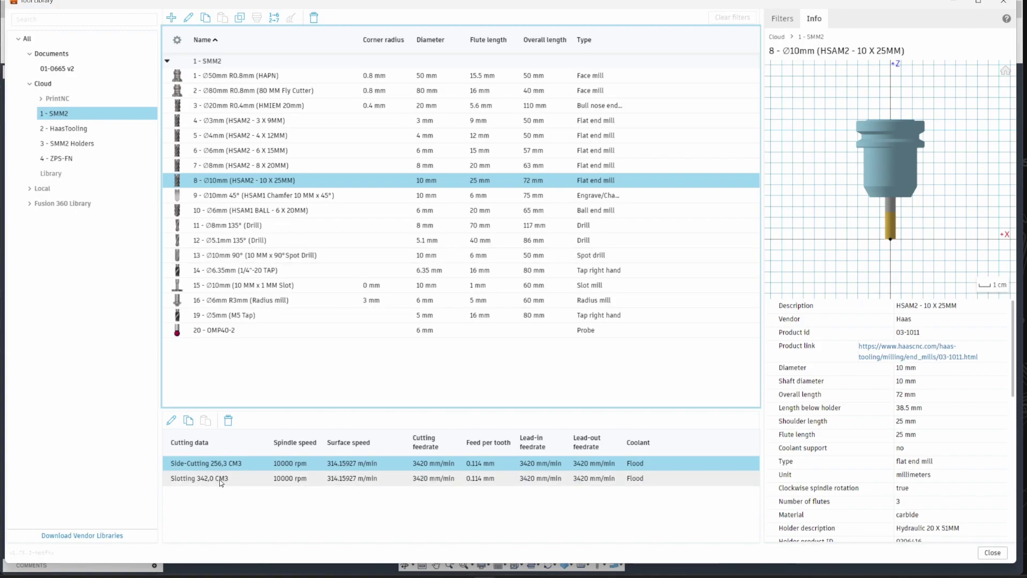
click(171, 420)
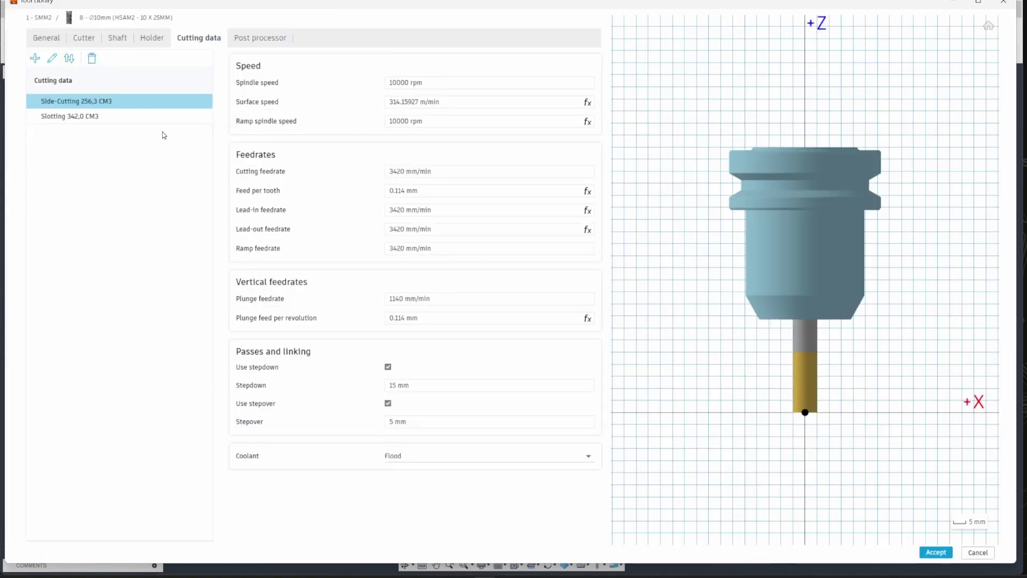
click(160, 116)
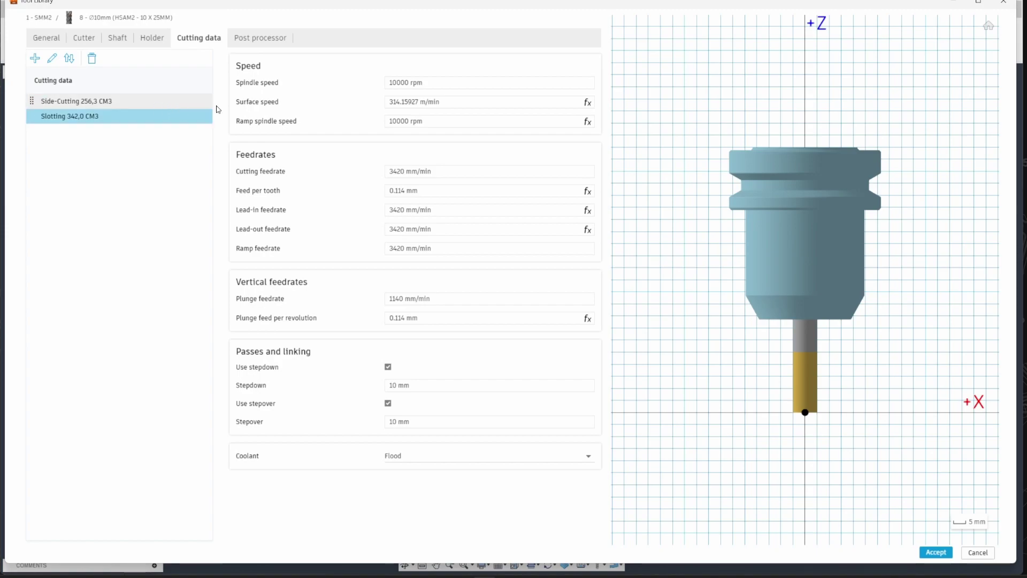
click(77, 101)
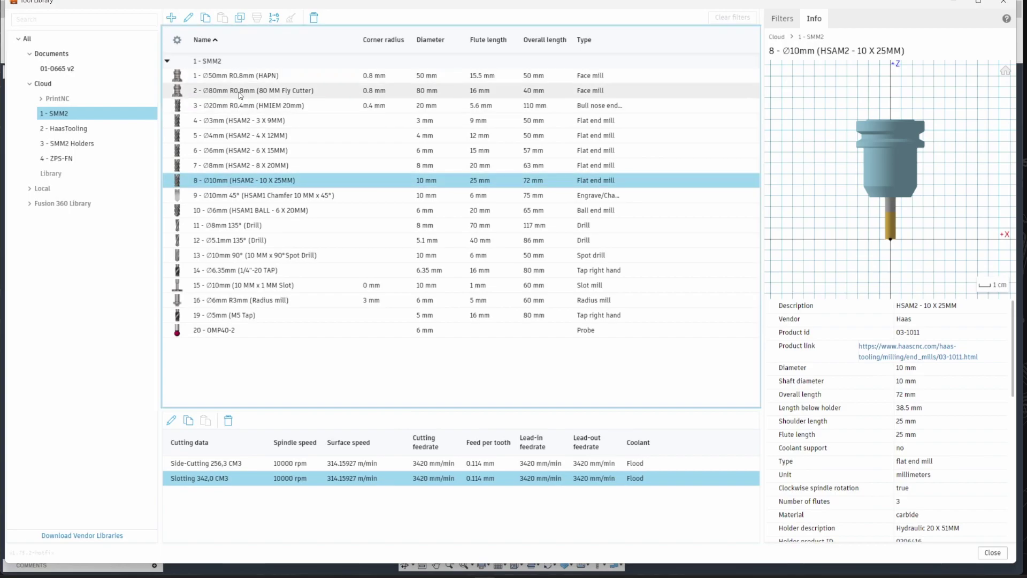
click(238, 92)
click(237, 97)
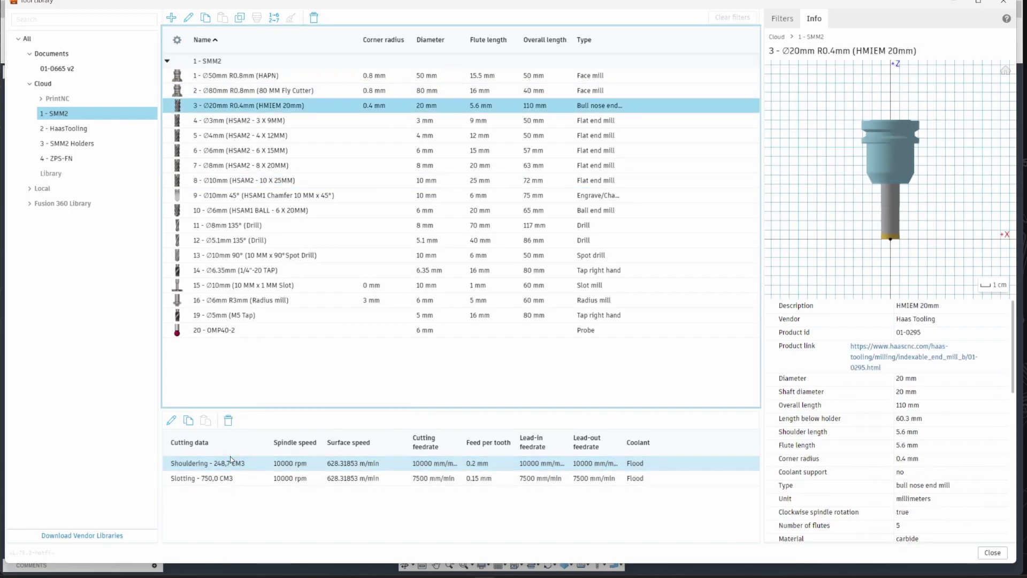
click(248, 285)
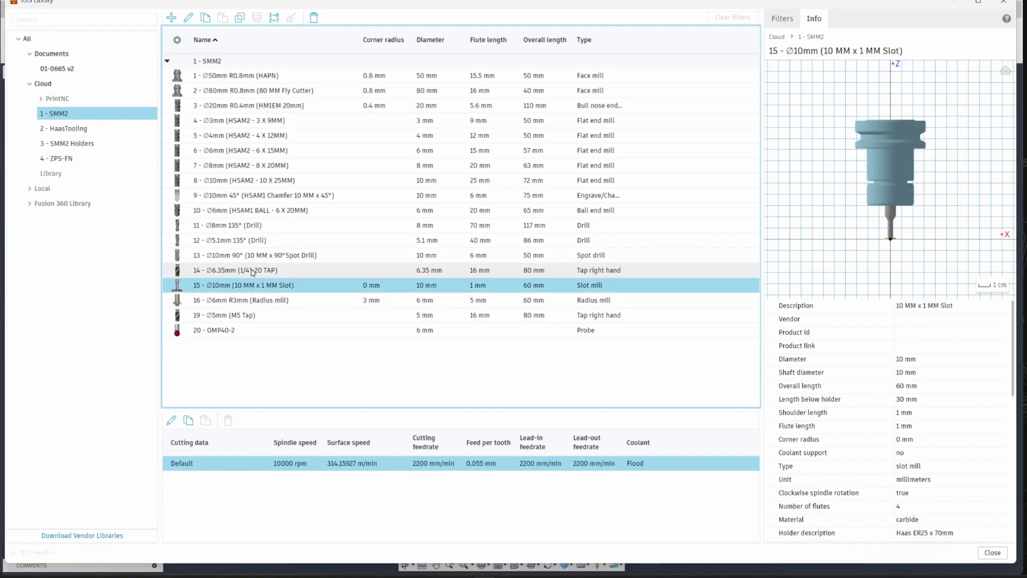
click(258, 271)
click(260, 243)
click(251, 227)
click(255, 241)
click(260, 256)
click(259, 242)
click(257, 260)
click(254, 269)
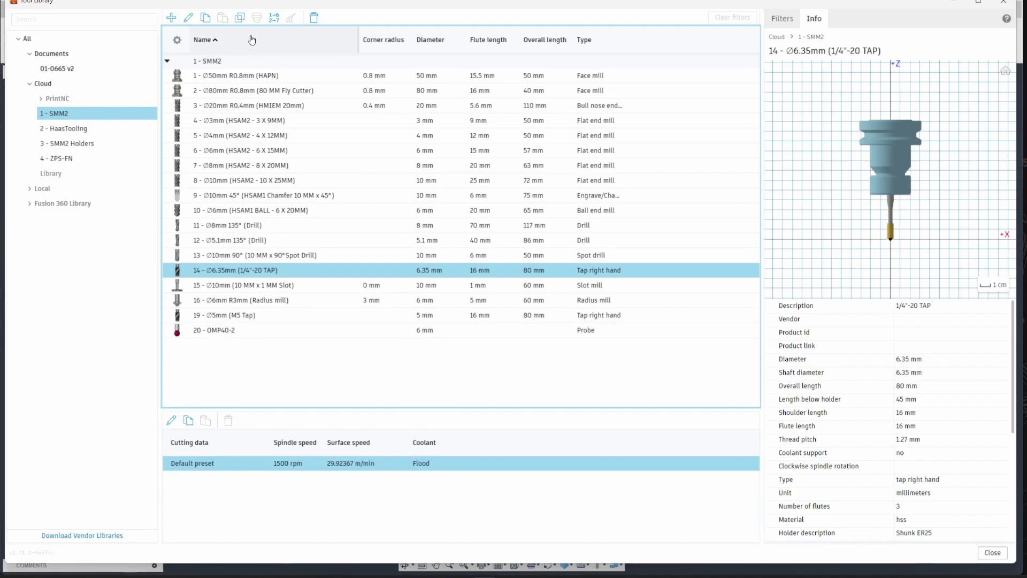
click(235, 120)
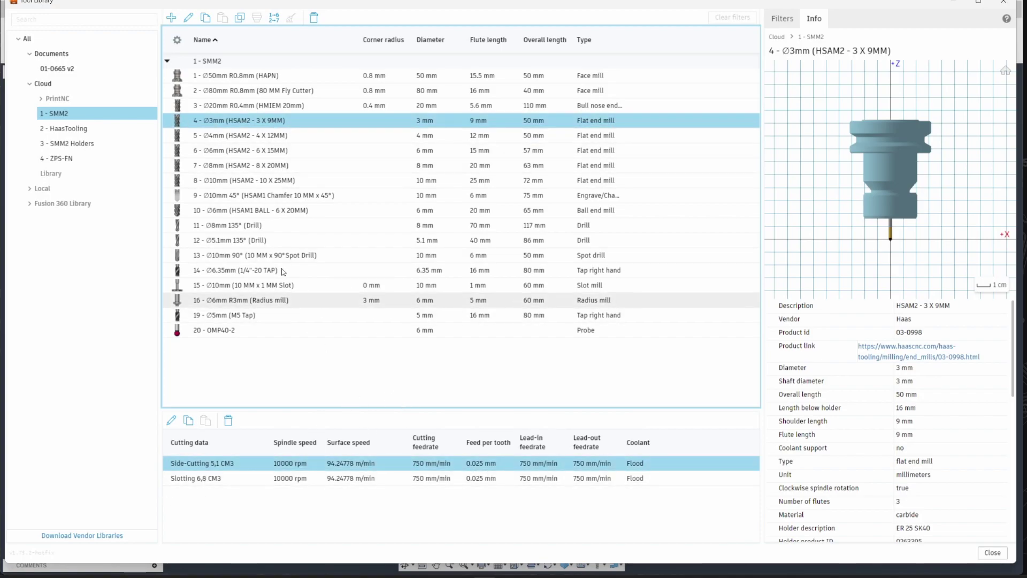
click(230, 180)
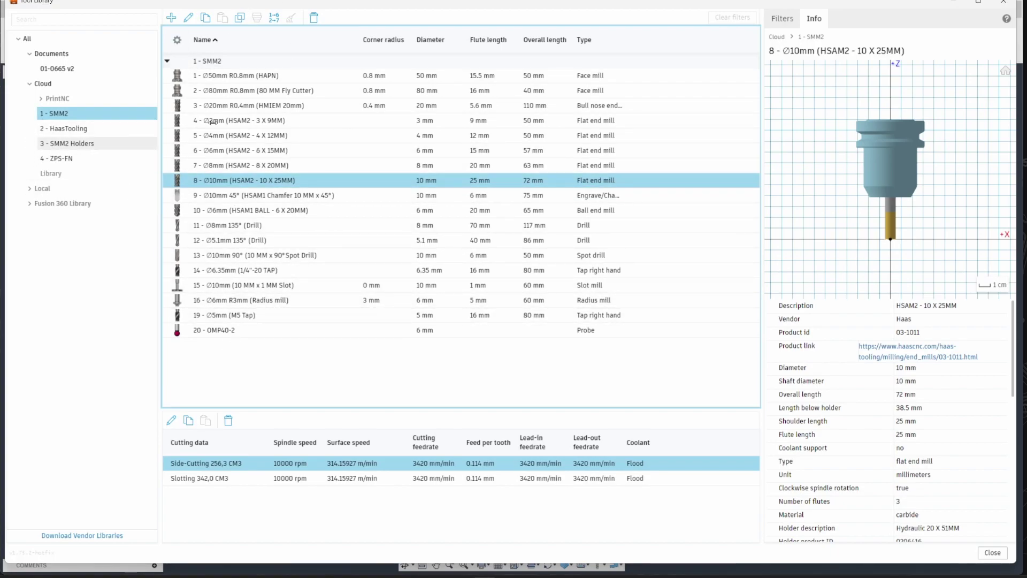
Step: Open the HaasTooling library and inspect the Ø11mm 118° drill and Ø6mm 45° chamfer mill
click(78, 128)
scroll(272, 326, down, 5)
scroll(271, 316, up, 5)
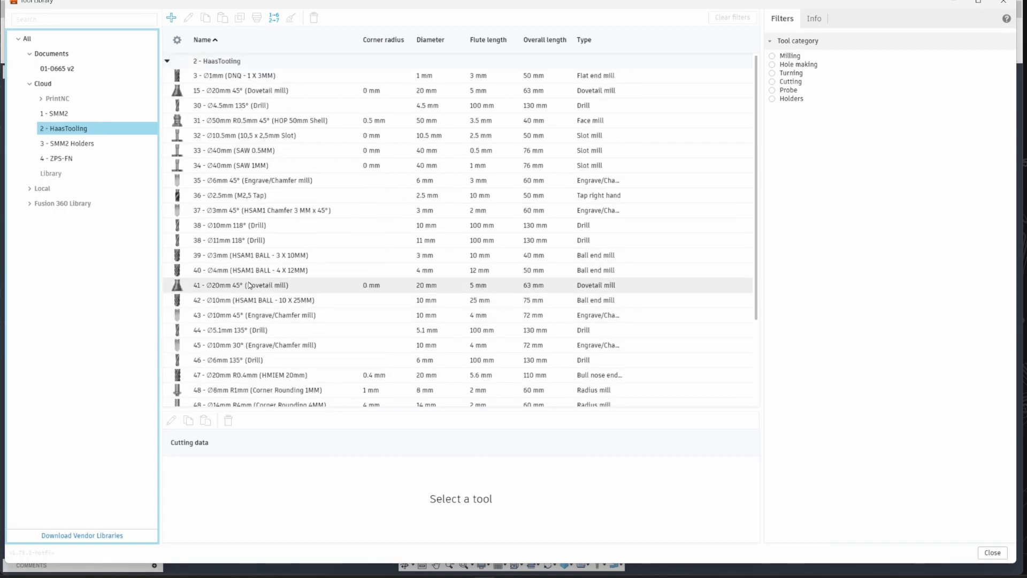
click(245, 241)
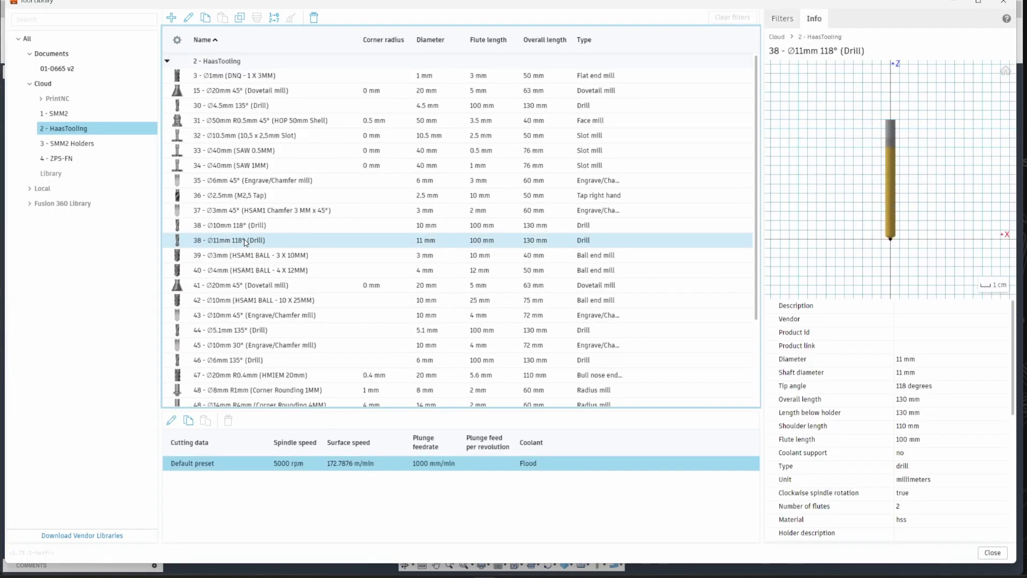
click(261, 181)
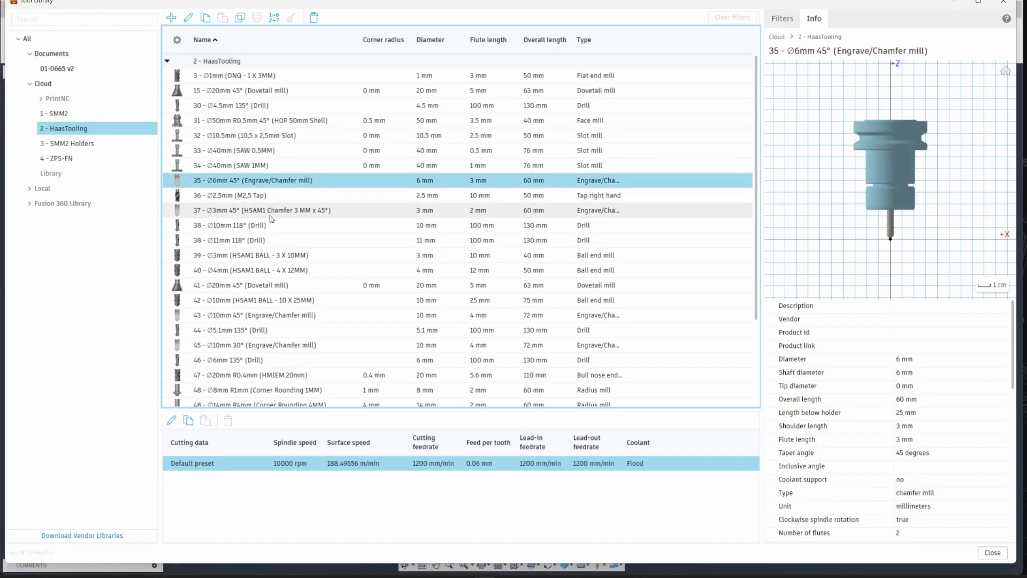
Step: Inspect the Ø6mm and Ø5.1mm 135° drills and the Ø10mm 30° and 45° chamfer mills
scroll(288, 249, down, 3)
click(258, 249)
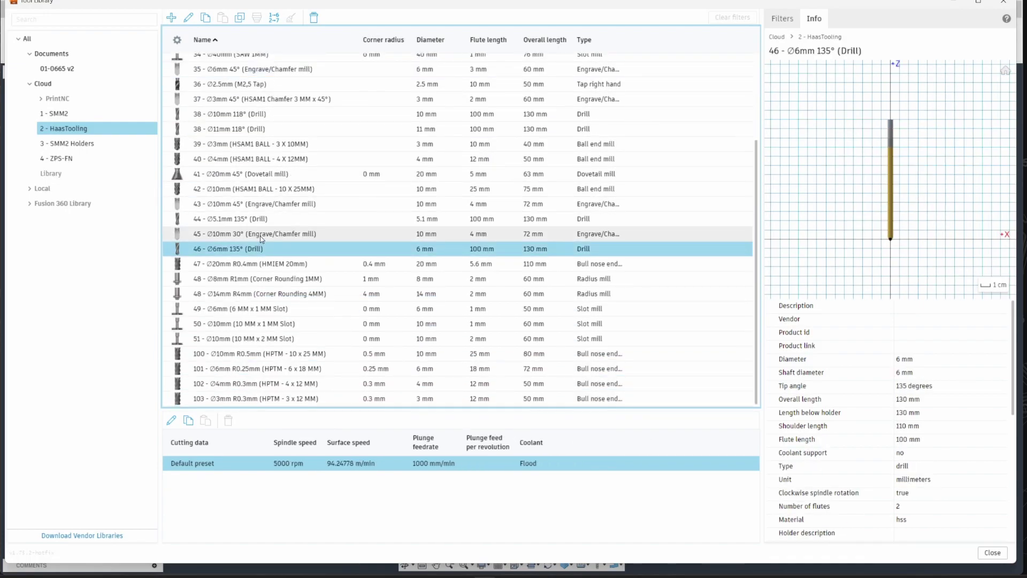
click(251, 234)
click(246, 204)
click(383, 219)
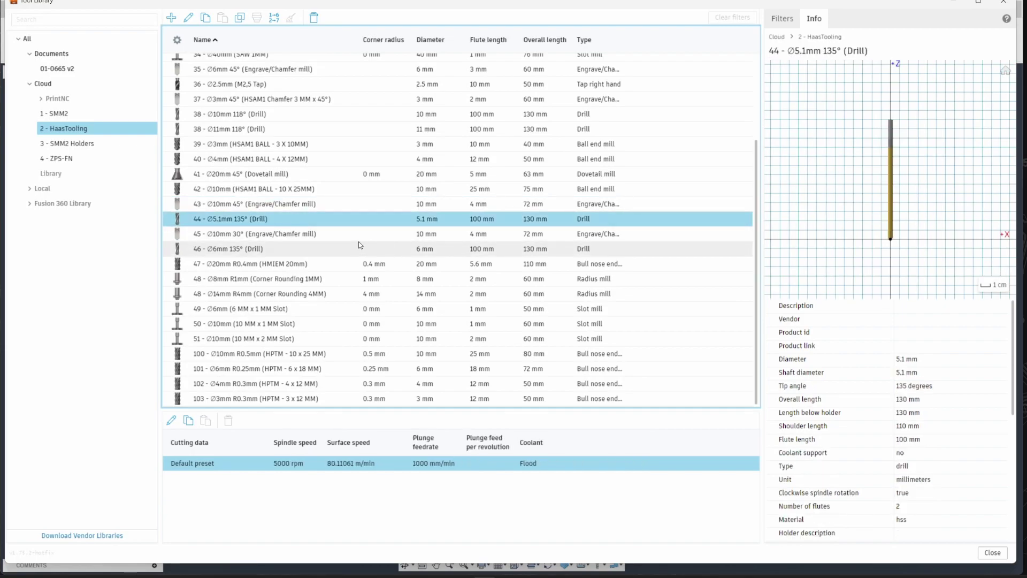
click(348, 204)
click(439, 234)
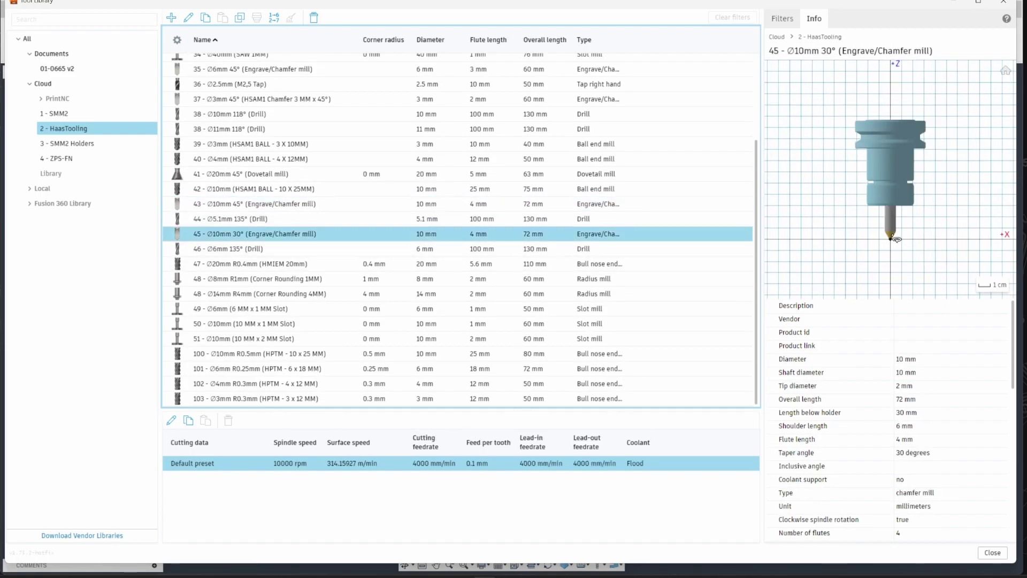
scroll(896, 258, up, 5)
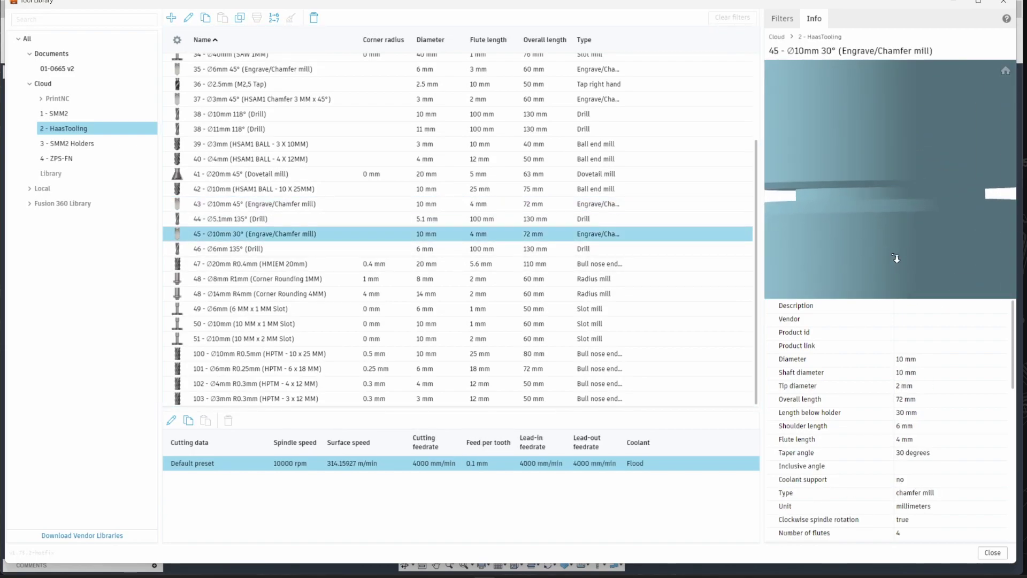
scroll(897, 257, down, 5)
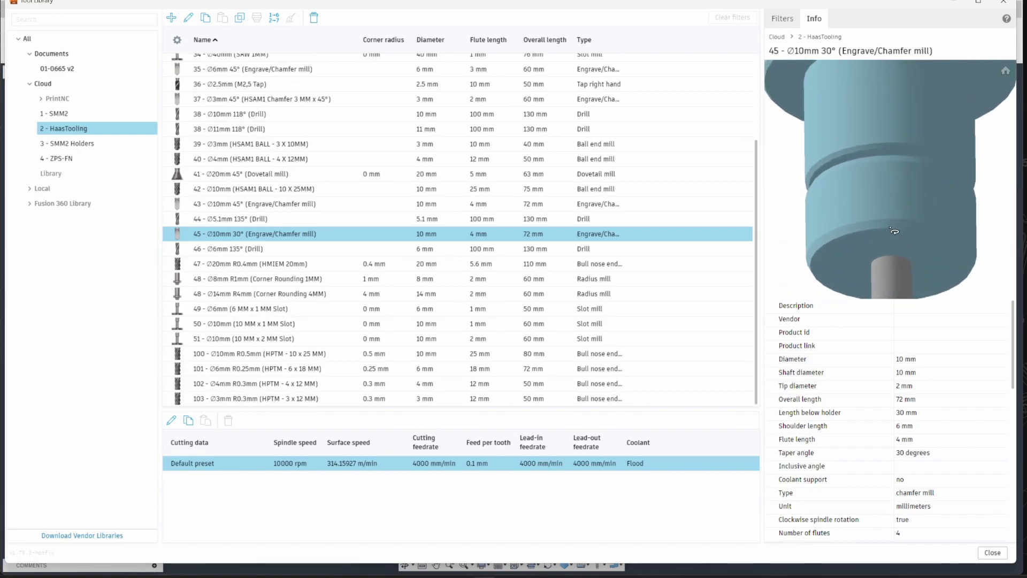
scroll(904, 240, up, 3)
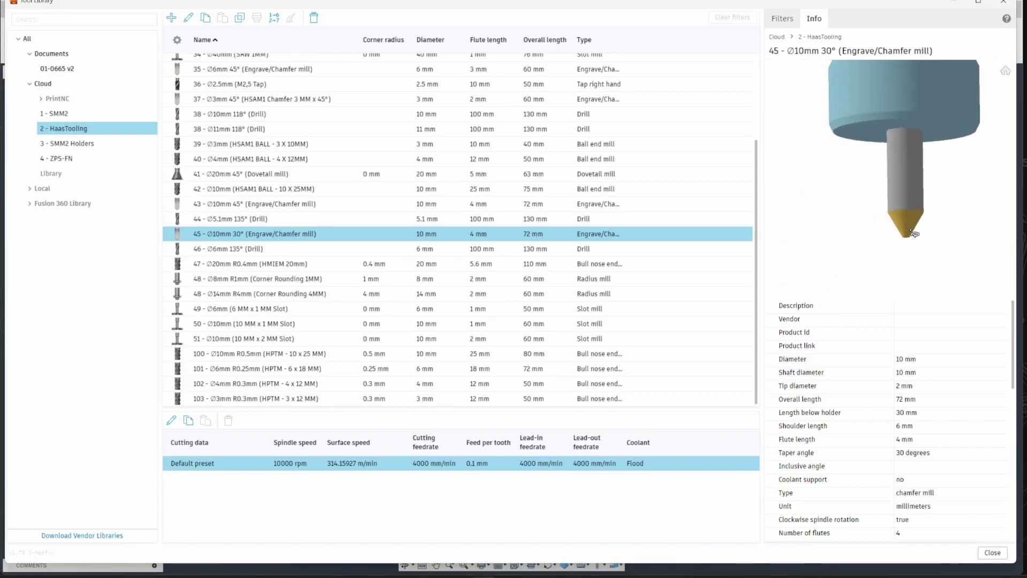
Step: Delete the Ø14mm R4mm corner rounding mill from the HaasTooling library
click(289, 280)
click(284, 294)
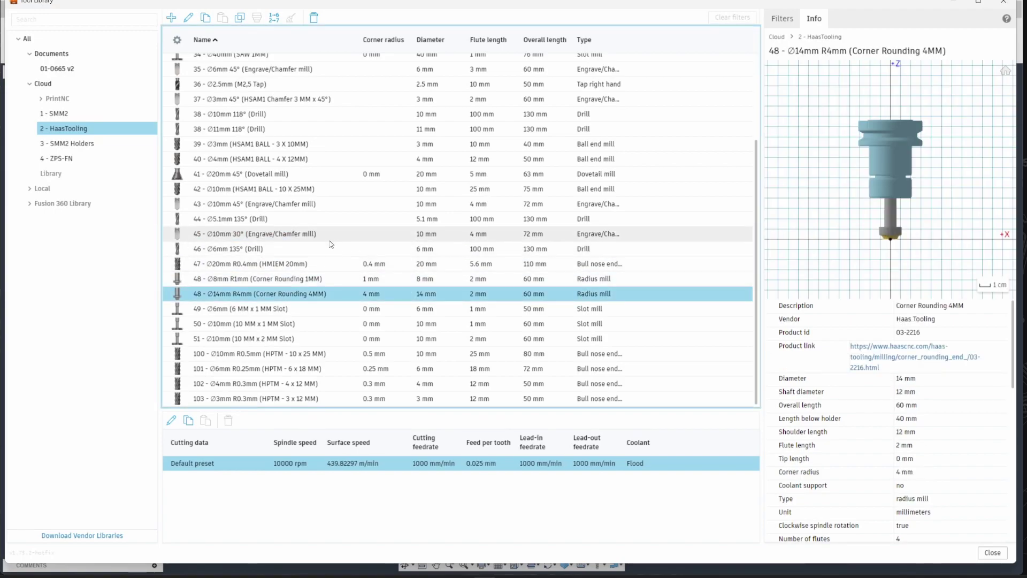
click(318, 21)
click(558, 346)
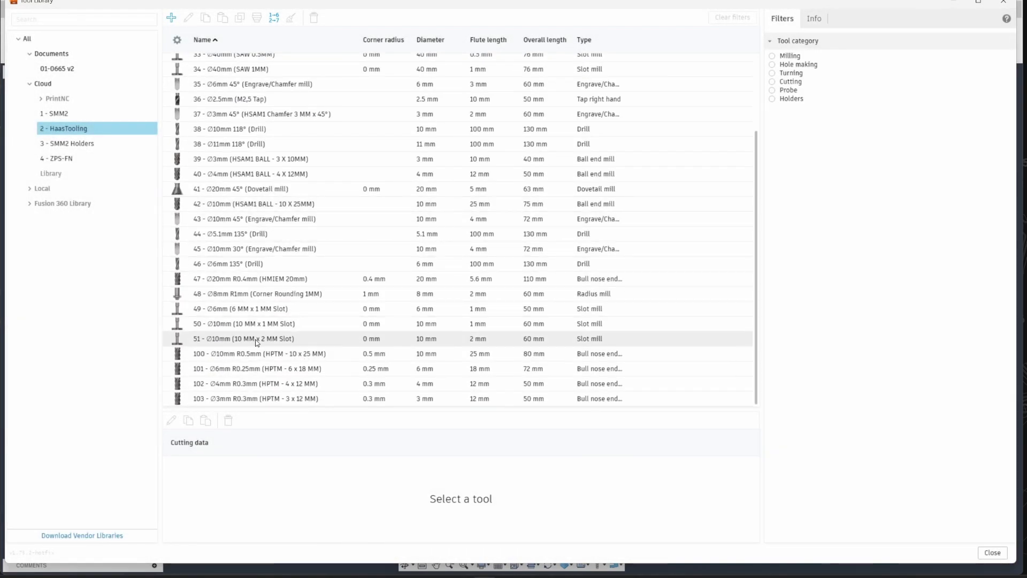
Step: Inspect the Ø20mm 45° dovetail mill, Ø1mm DNQ end mill and Ø4.5mm 135° drill
scroll(248, 76, up, 10)
scroll(241, 78, down, 10)
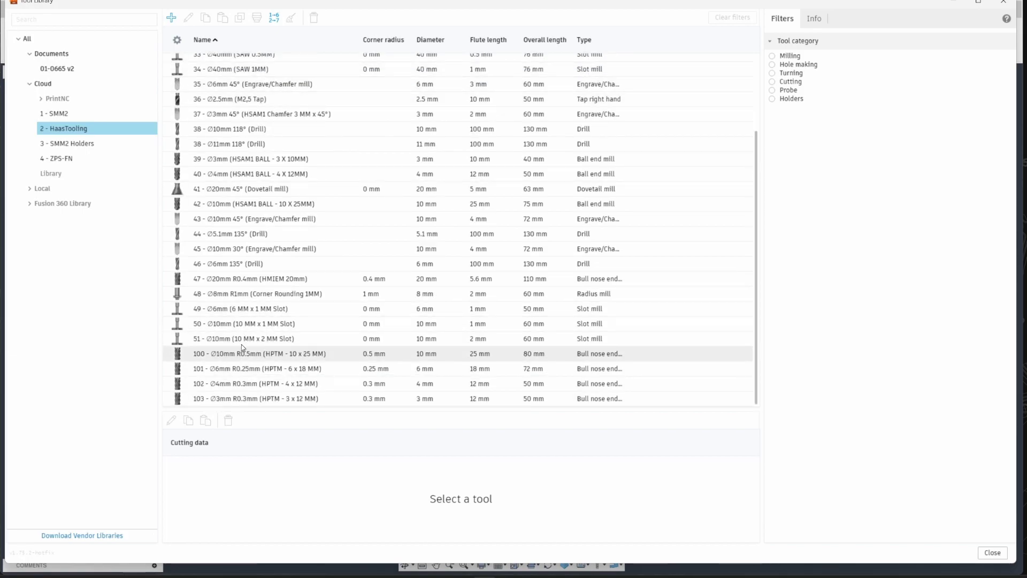
scroll(252, 337, up, 3)
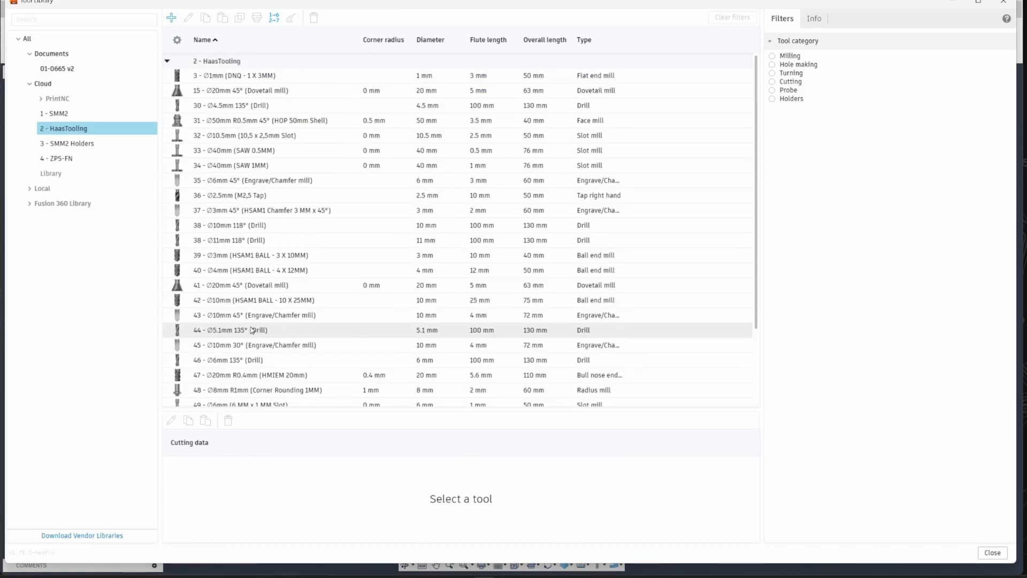
click(231, 91)
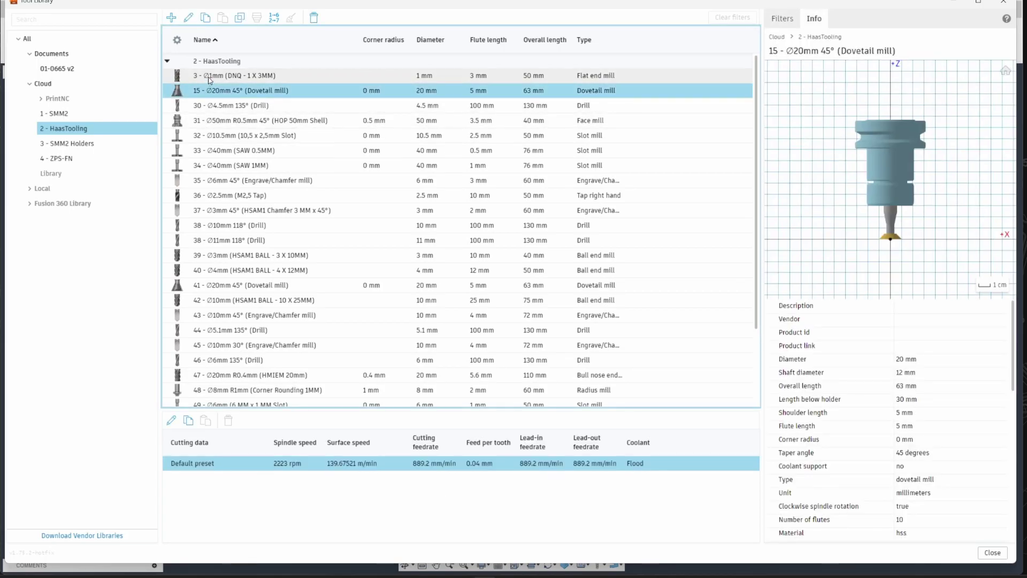
click(222, 76)
key(Down)
click(222, 77)
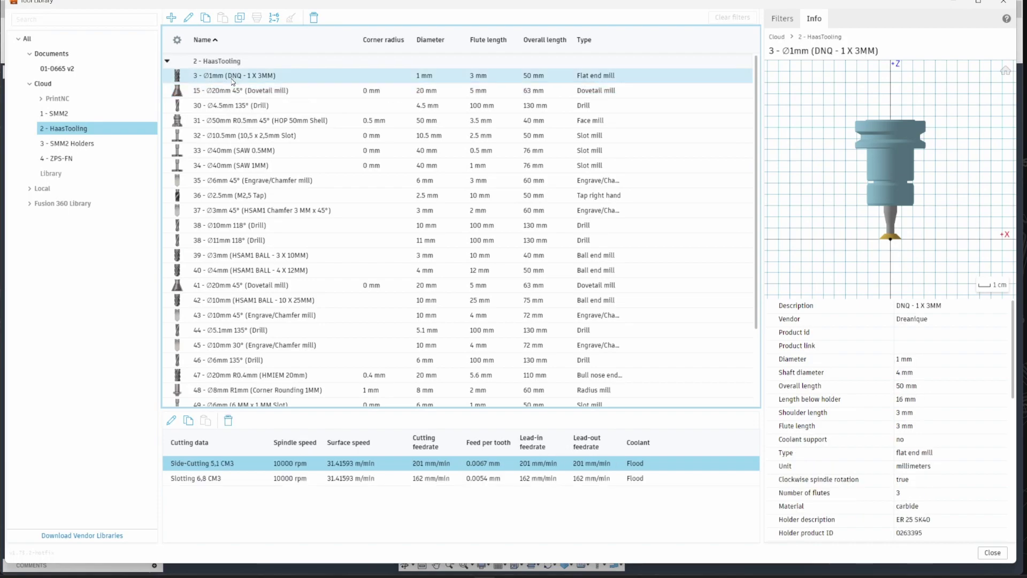
click(232, 89)
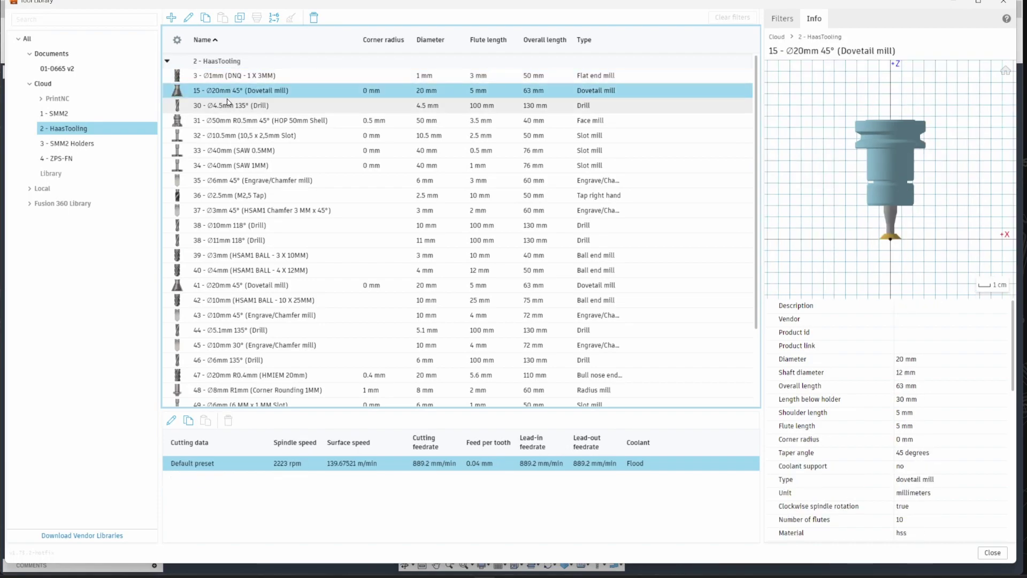
key(Down)
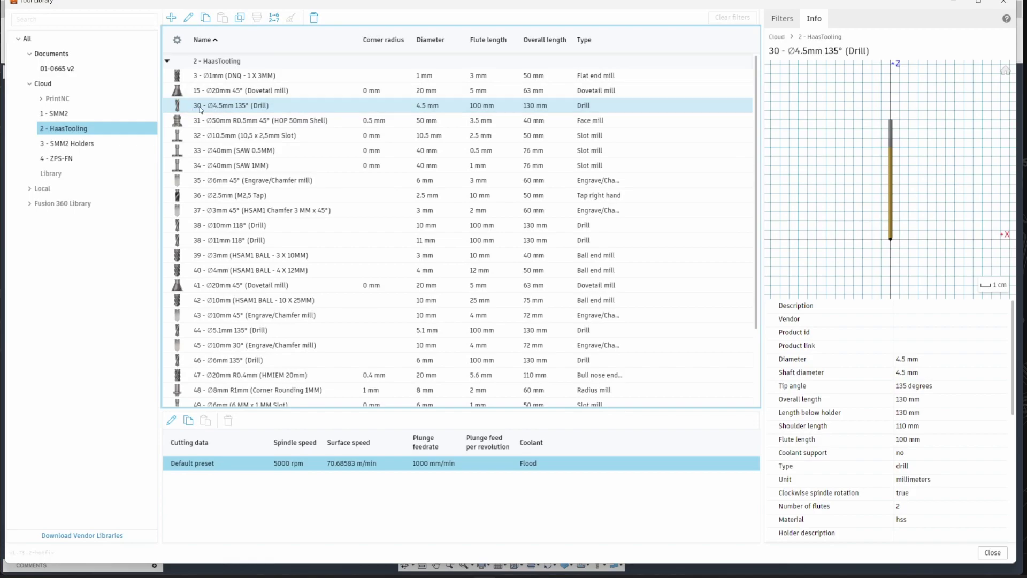
Step: Glance at the SMM2 and SMM2 Holders libraries, then return to HaasTooling and scroll its list down
click(59, 113)
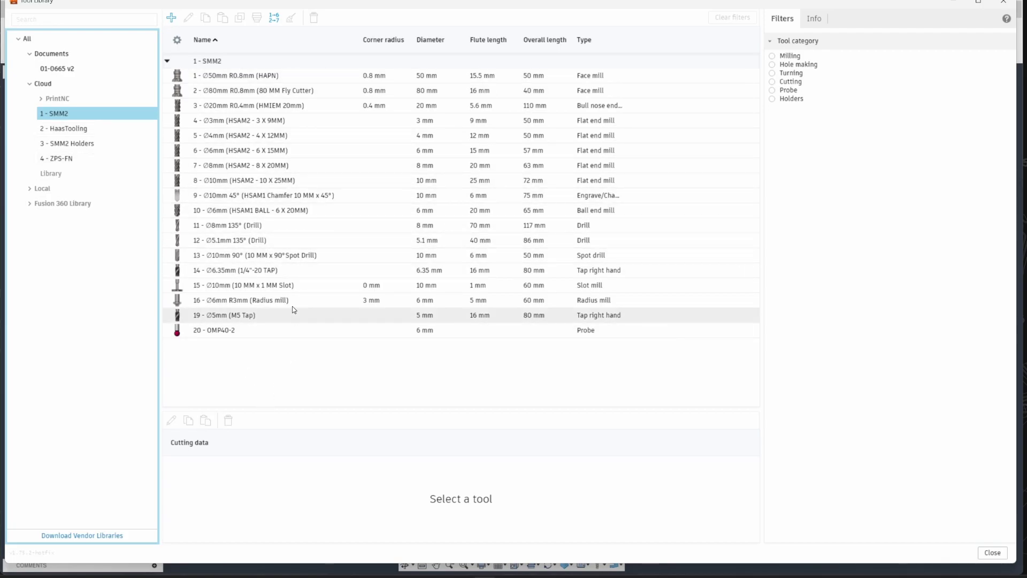
click(62, 143)
click(60, 128)
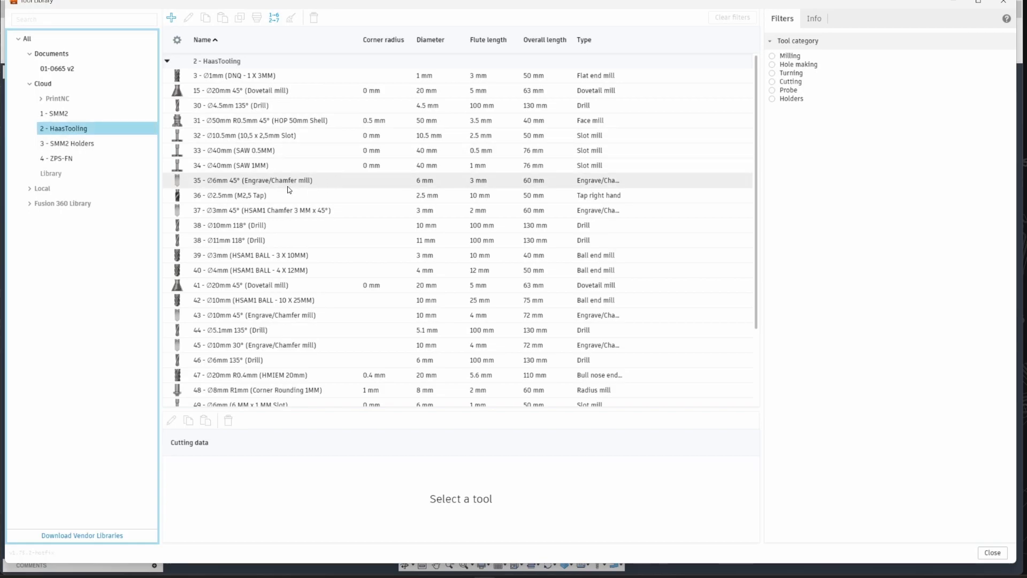
scroll(278, 196, down, 3)
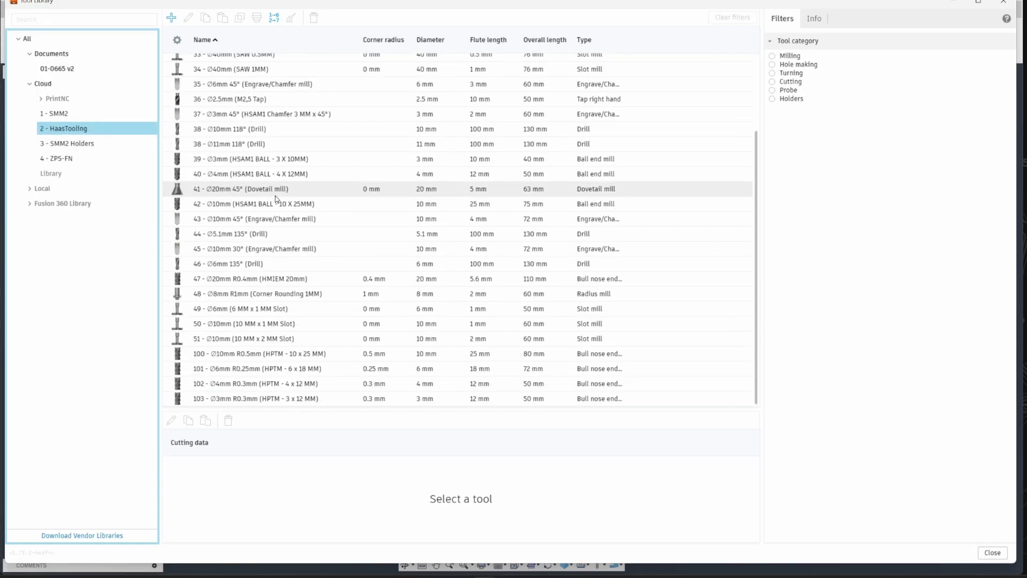
scroll(276, 199, up, 3)
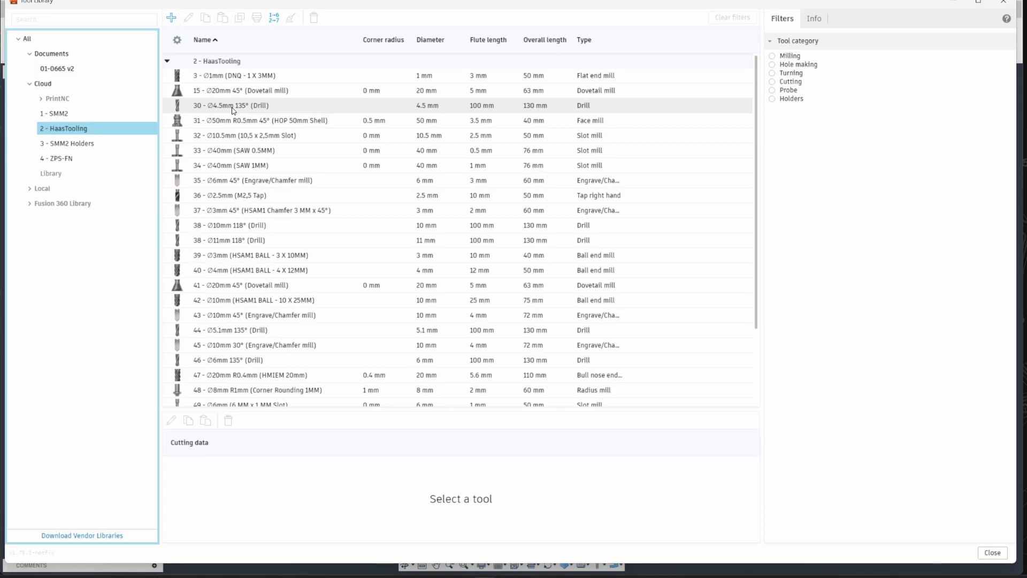
scroll(203, 107, down, 3)
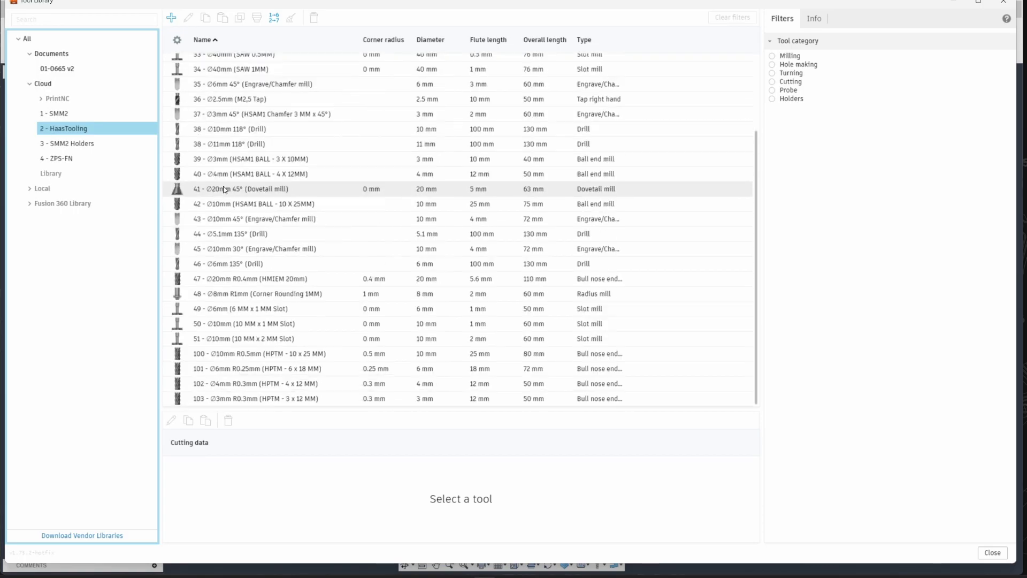
Step: Review the 10 MM and 6 MM slot tools, 6mm and 5.1mm drills and 10mm chamfer mill
click(207, 338)
click(213, 310)
click(214, 264)
click(223, 234)
click(223, 218)
click(256, 309)
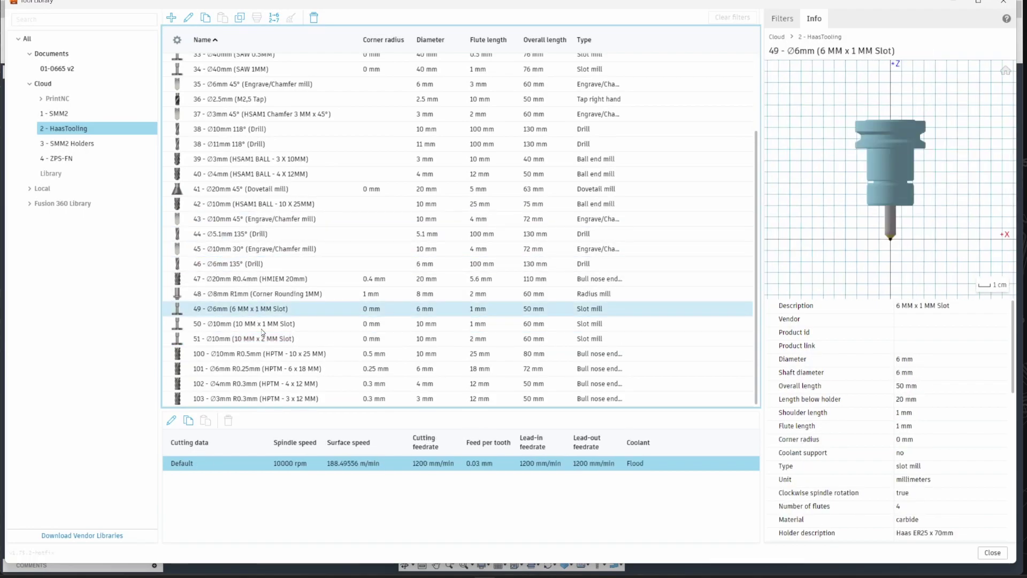
Step: View the HPTM bull nose end mills: 10mm R0.5, 6mm R0.25, 4mm R0.3 and 3mm R0.3
click(244, 355)
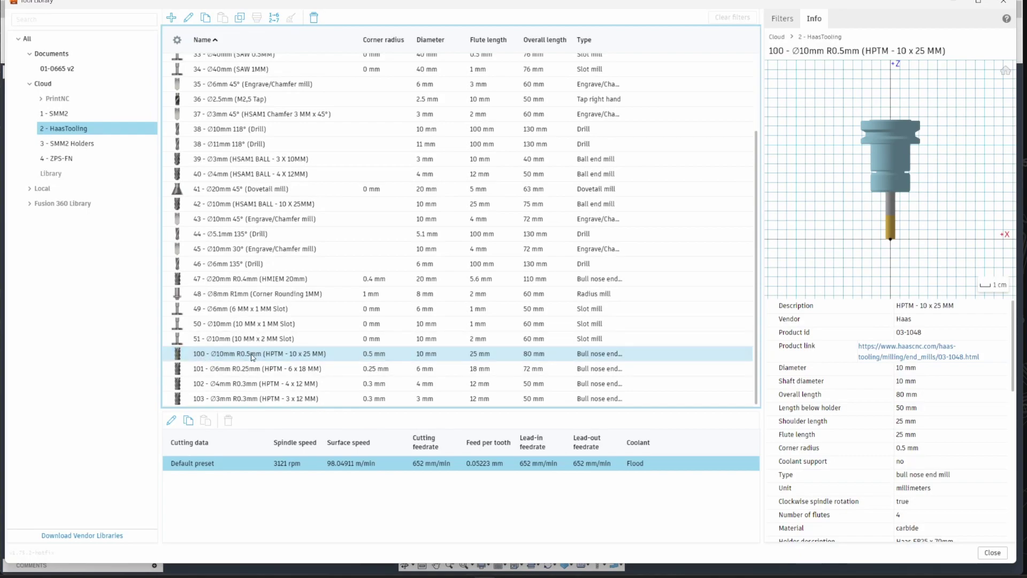
click(293, 369)
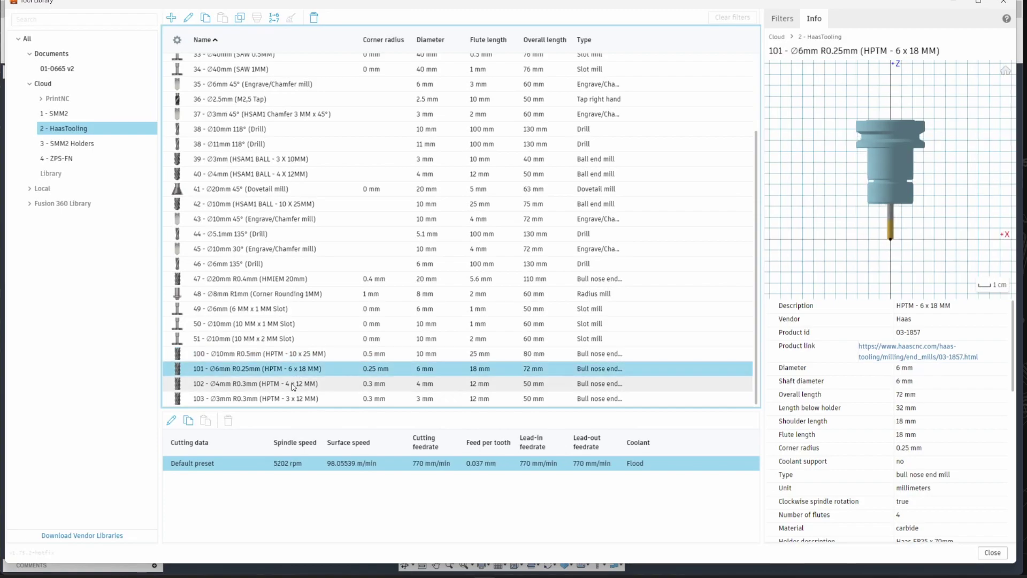
click(293, 386)
click(293, 399)
Step: Open and close the 4mm R0.3mm tool's editor, then return to the 10mm R0.5mm HPTM tool
double_click(295, 383)
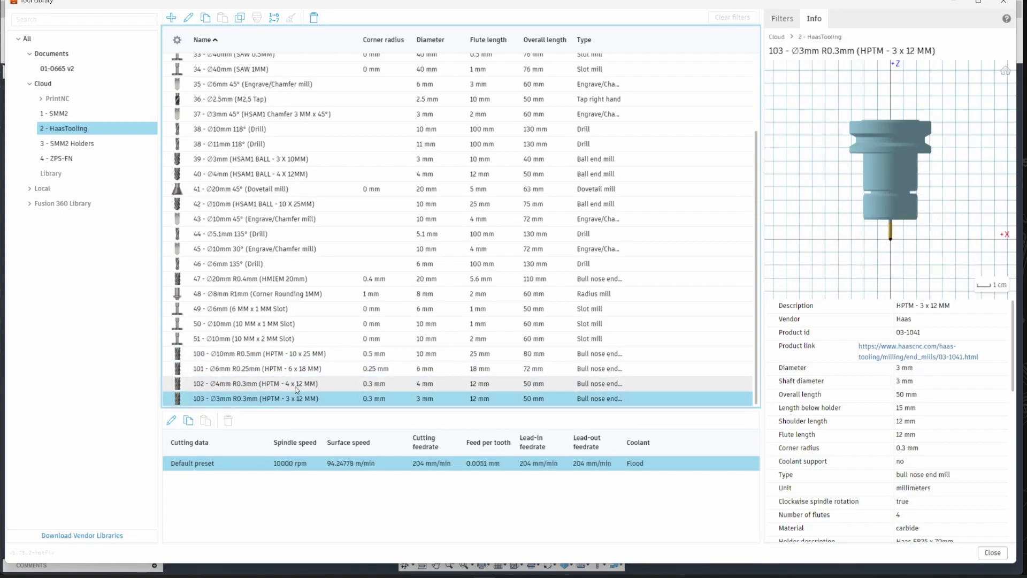
click(935, 552)
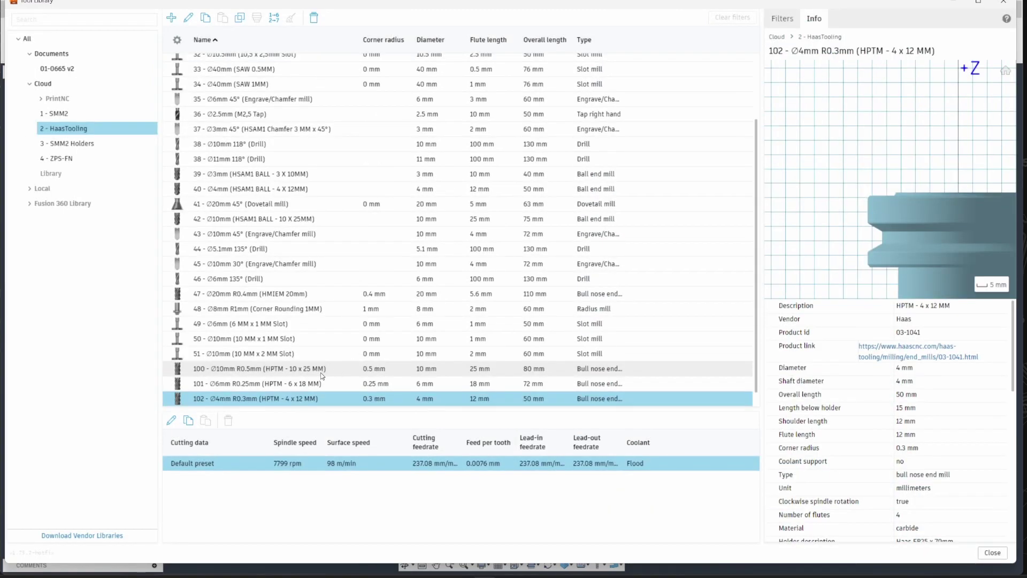
click(286, 368)
key(Up)
scroll(275, 369, up, 3)
scroll(242, 345, down, 3)
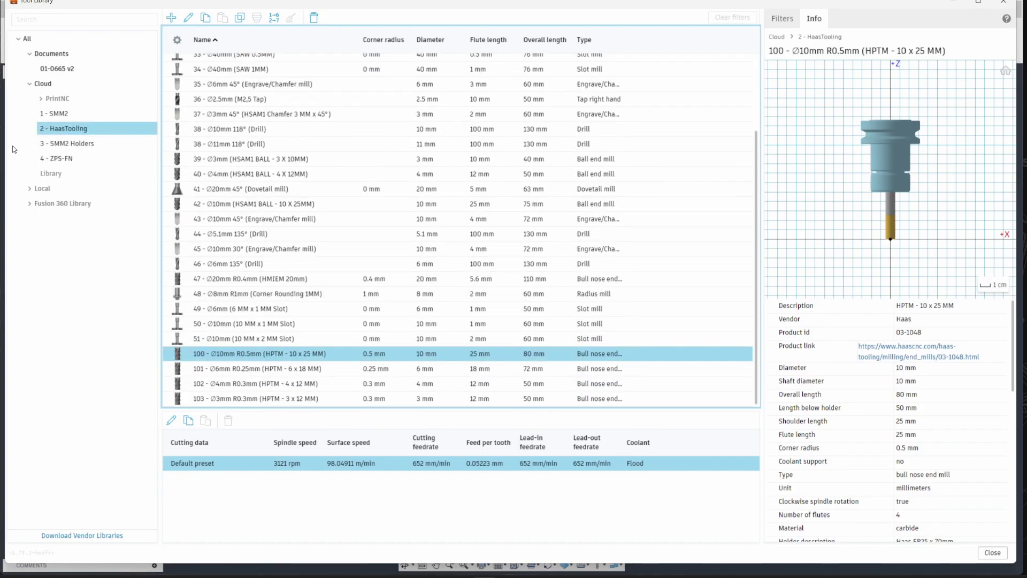
scroll(262, 329, up, 3)
scroll(273, 337, down, 3)
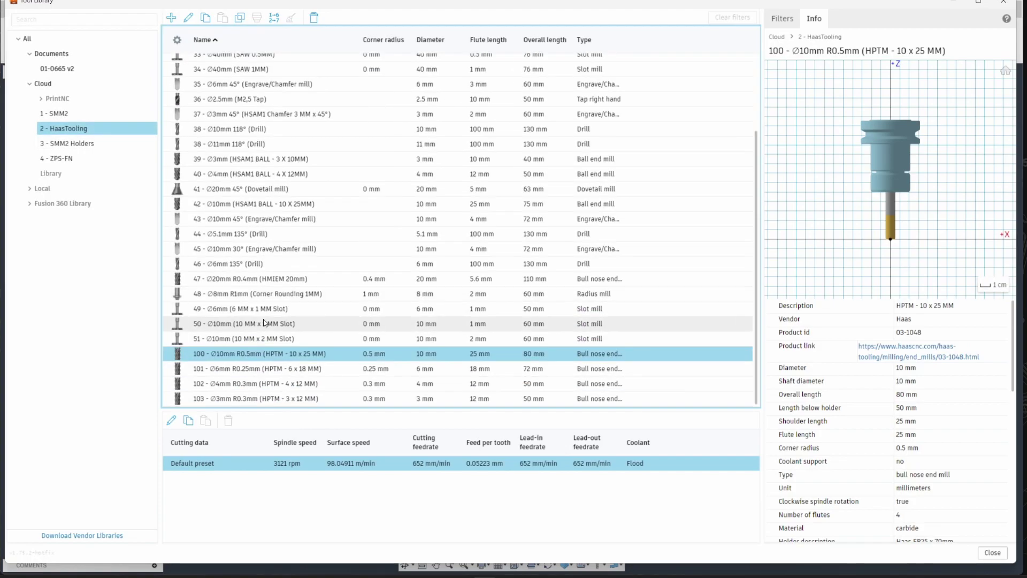
scroll(281, 300, up, 3)
scroll(313, 259, down, 3)
scroll(374, 289, up, 3)
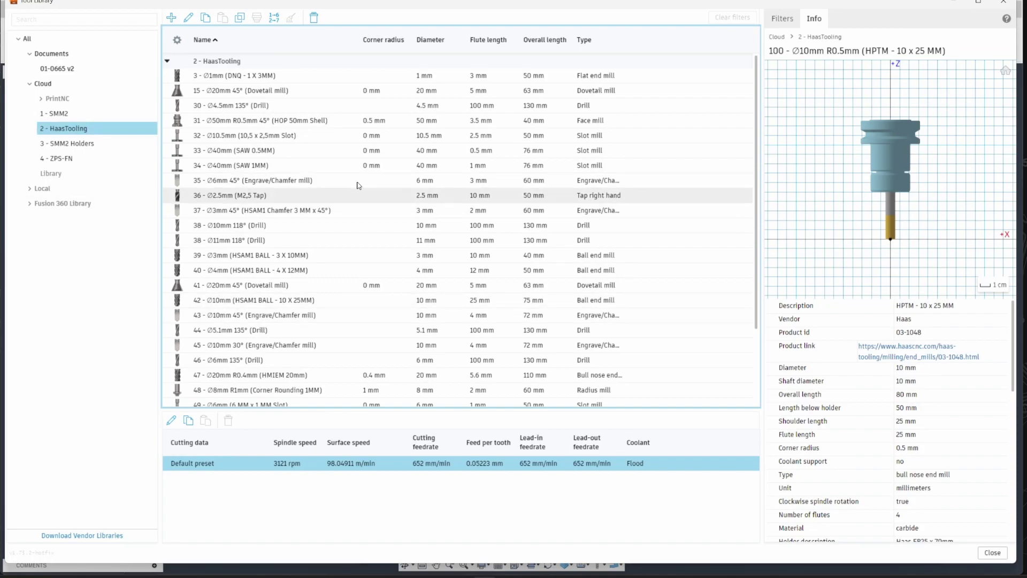
scroll(348, 187, down, 3)
Step: Browse the 3 - SMM2 Holders library's Weldon, Shell and Renishaw Probe holders
click(94, 153)
click(100, 149)
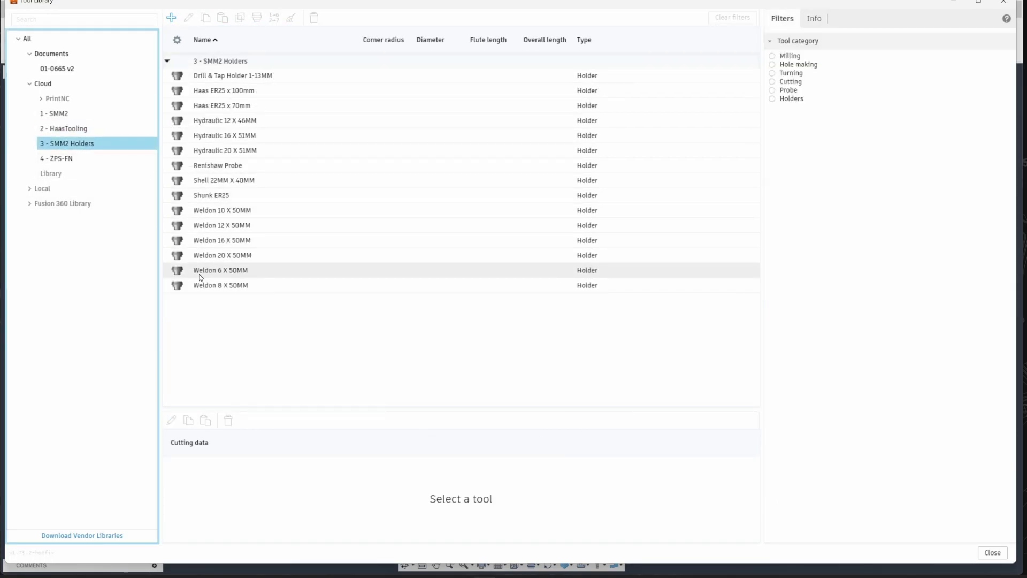
click(218, 287)
click(229, 258)
click(233, 242)
click(234, 225)
click(238, 210)
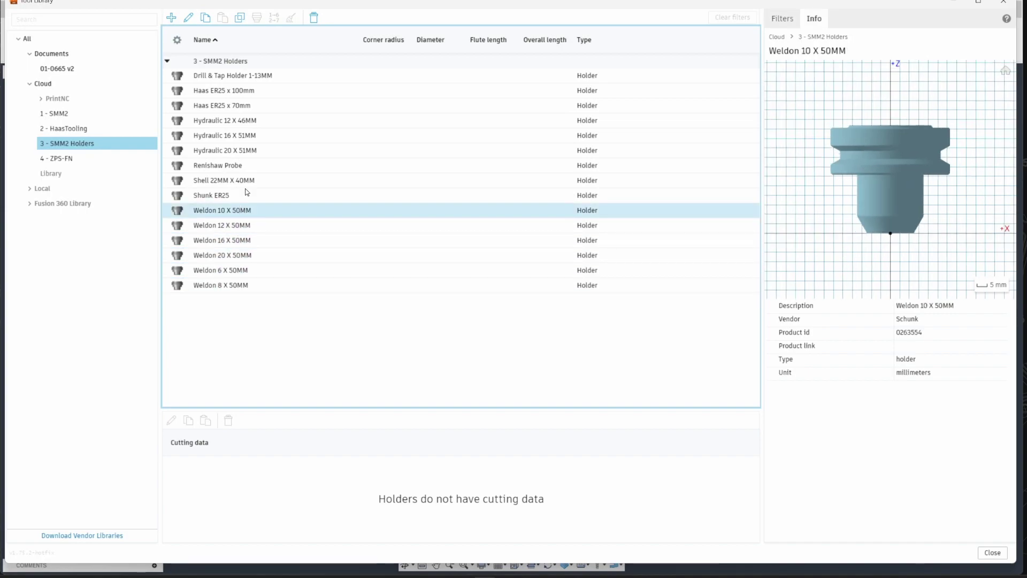
click(245, 182)
click(247, 165)
Step: Look over the Hydraulic, Haas ER25 and Drill & Tap holders, then edit Renishaw Probe
click(246, 150)
click(248, 136)
click(249, 121)
click(249, 103)
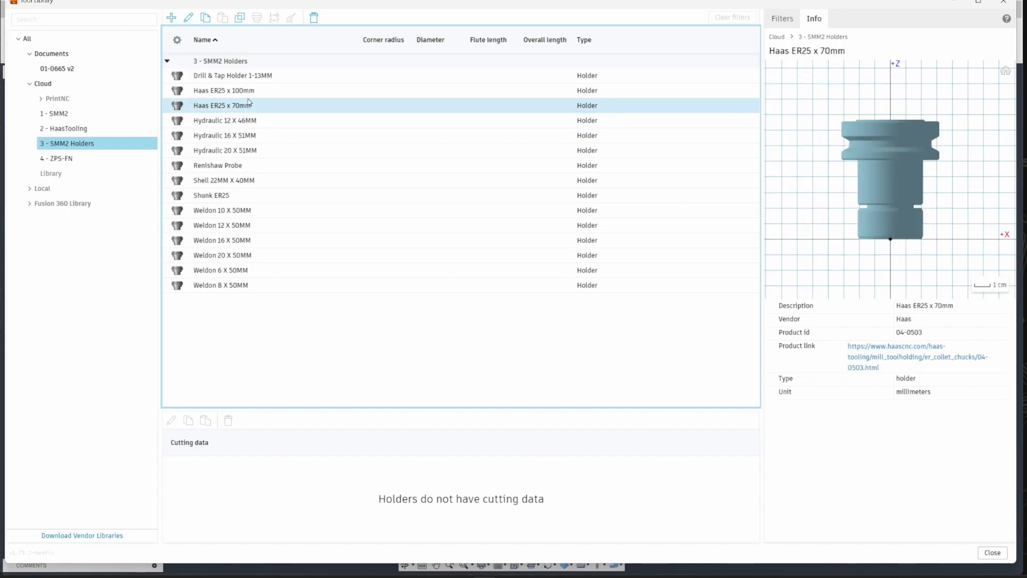
click(251, 94)
click(252, 80)
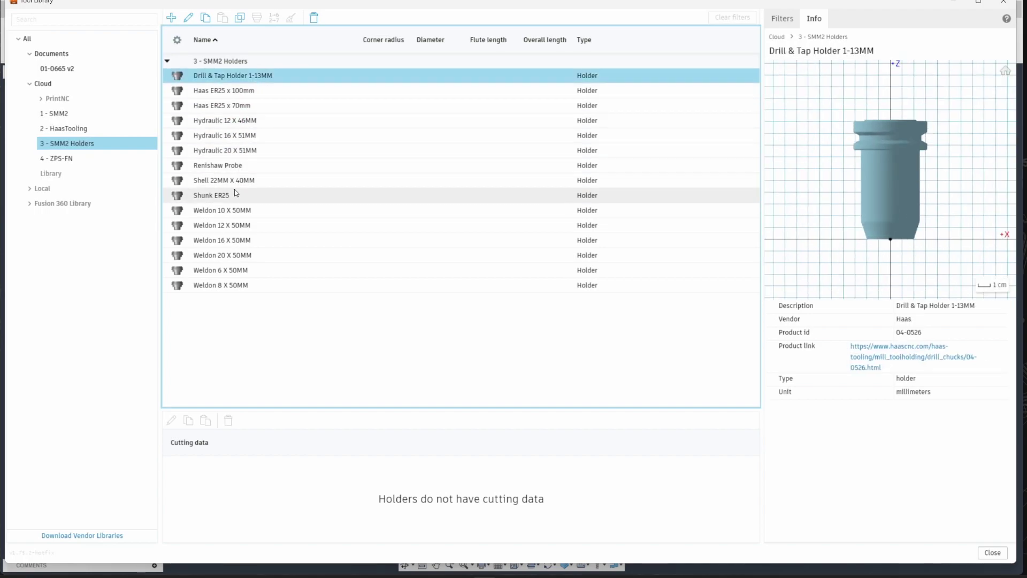
click(234, 170)
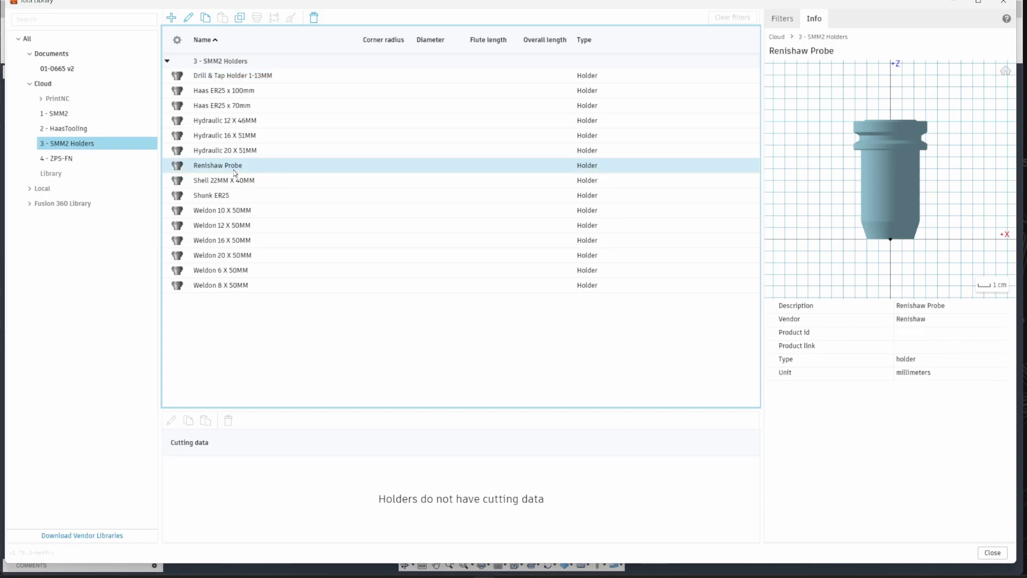
click(189, 19)
Step: Review the Renishaw Probe's height/diameter geometry table, then close the holder editor
click(134, 42)
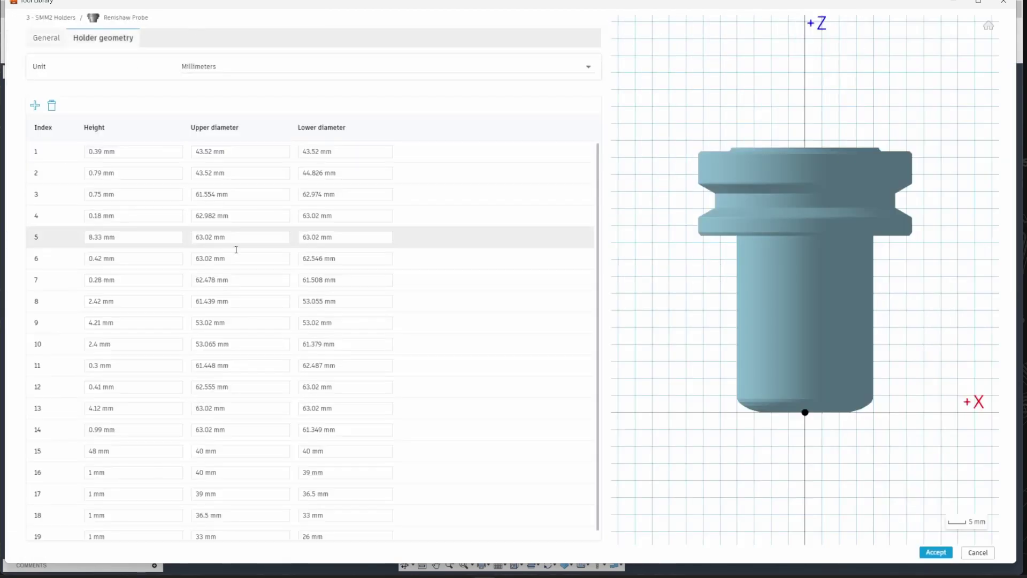
scroll(576, 301, down, 1)
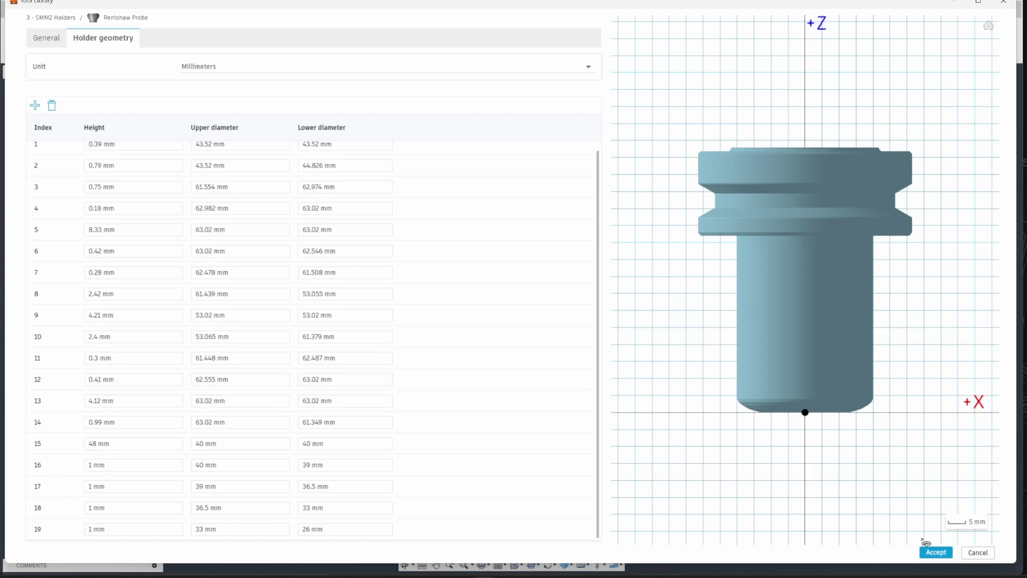
click(977, 553)
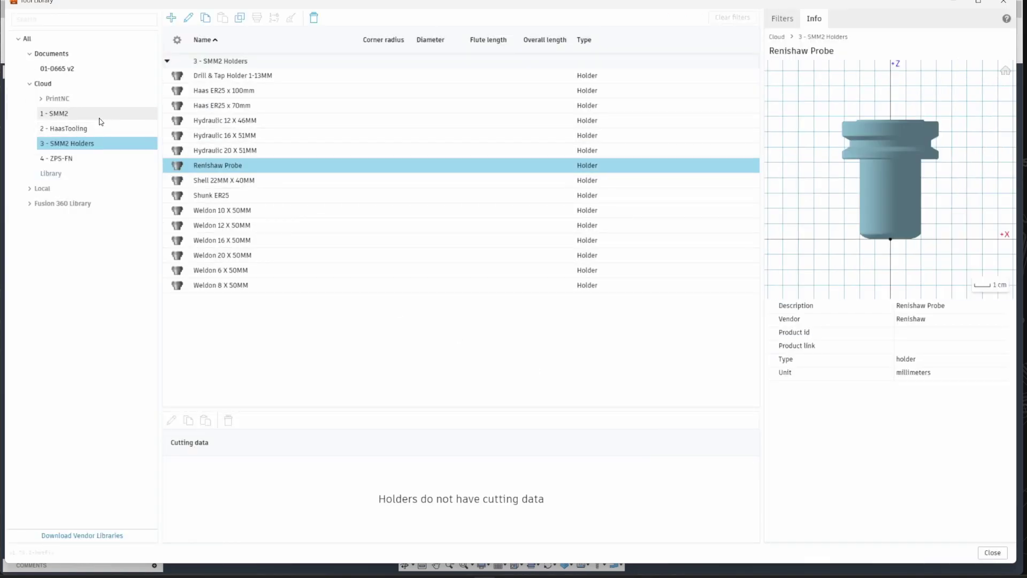
Step: Inspect the 20 - OMP40-2 probe in 1 - SMM2, then move through ZPS-FN to SMM2 Holders
click(80, 114)
click(225, 329)
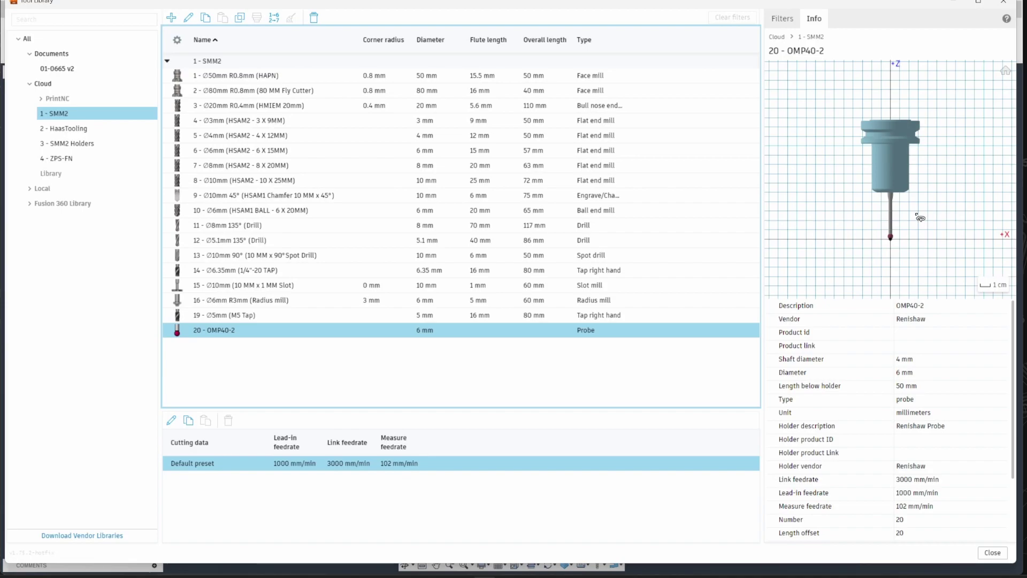
scroll(917, 218, up, 3)
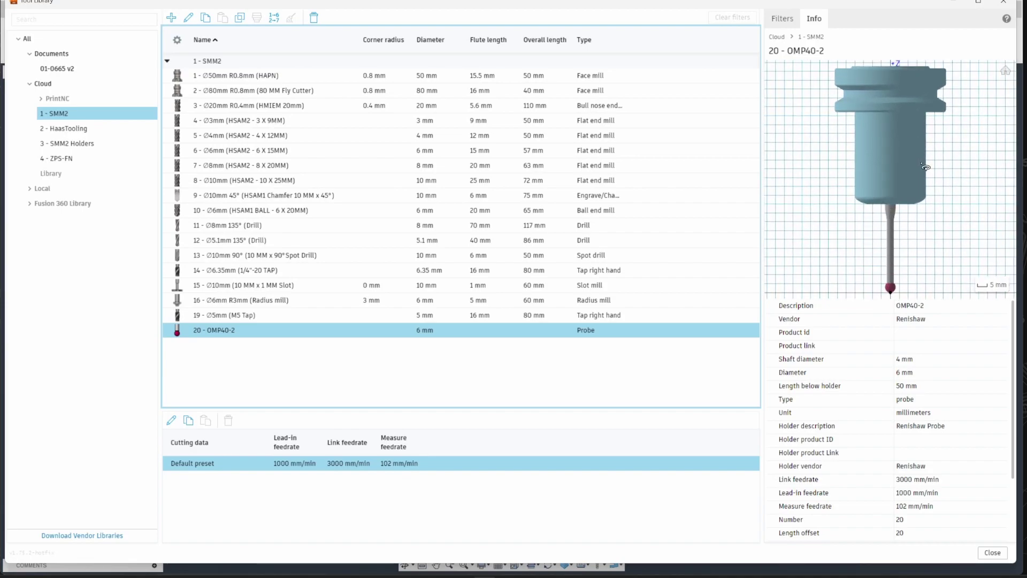
scroll(890, 283, down, 2)
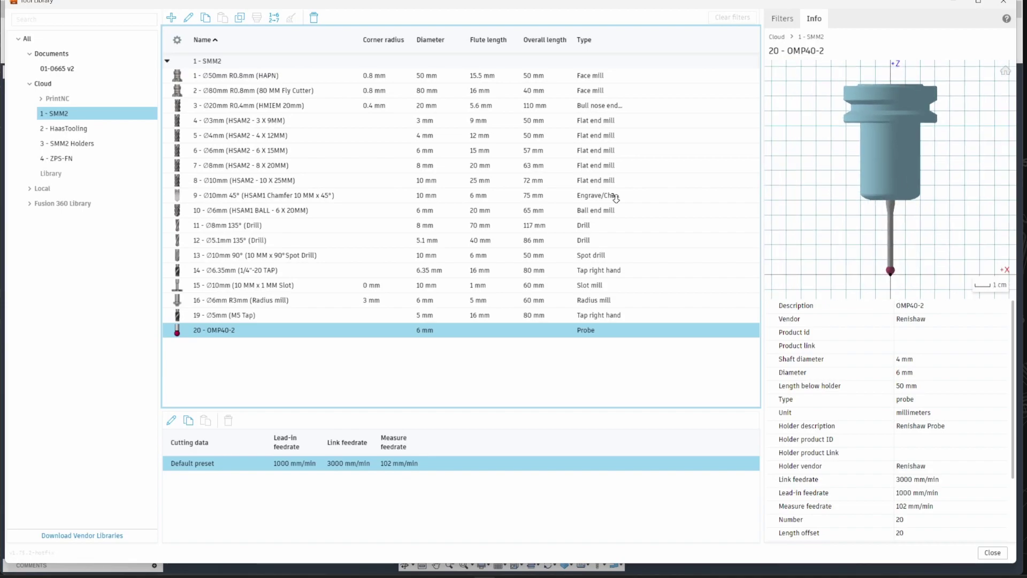
click(70, 145)
click(68, 156)
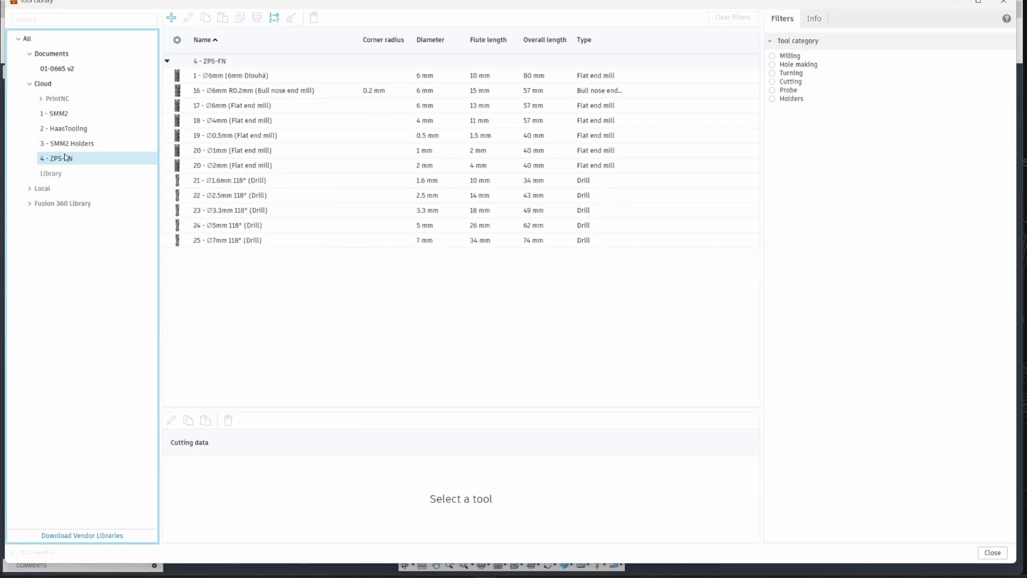
click(69, 147)
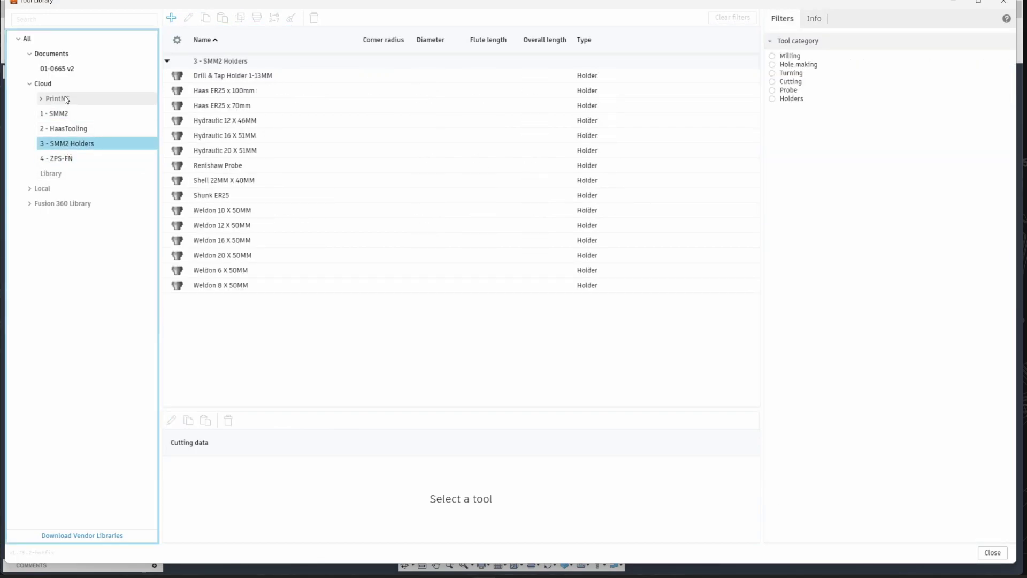
click(68, 114)
click(68, 128)
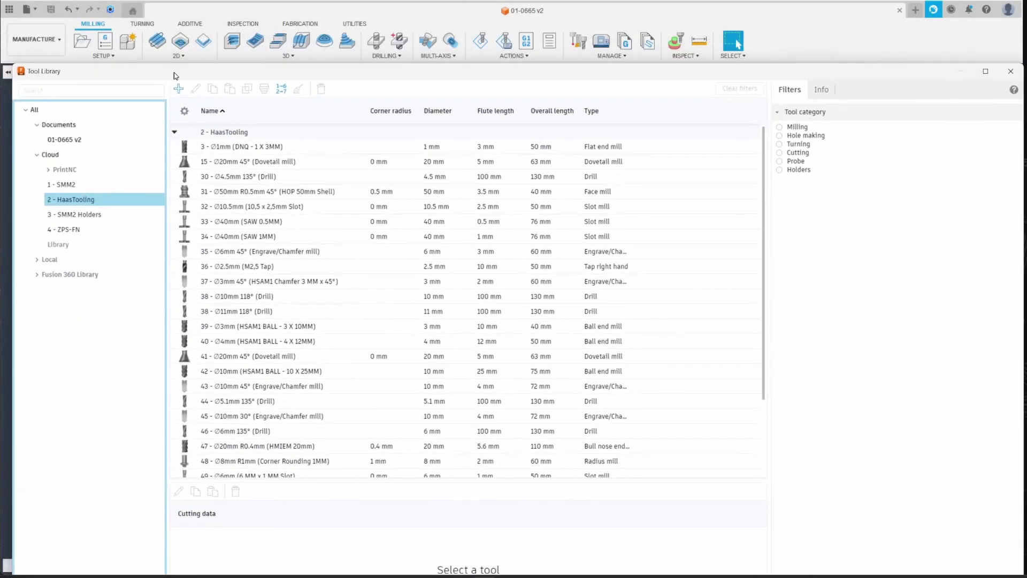
drag(174, 73, 145, 139)
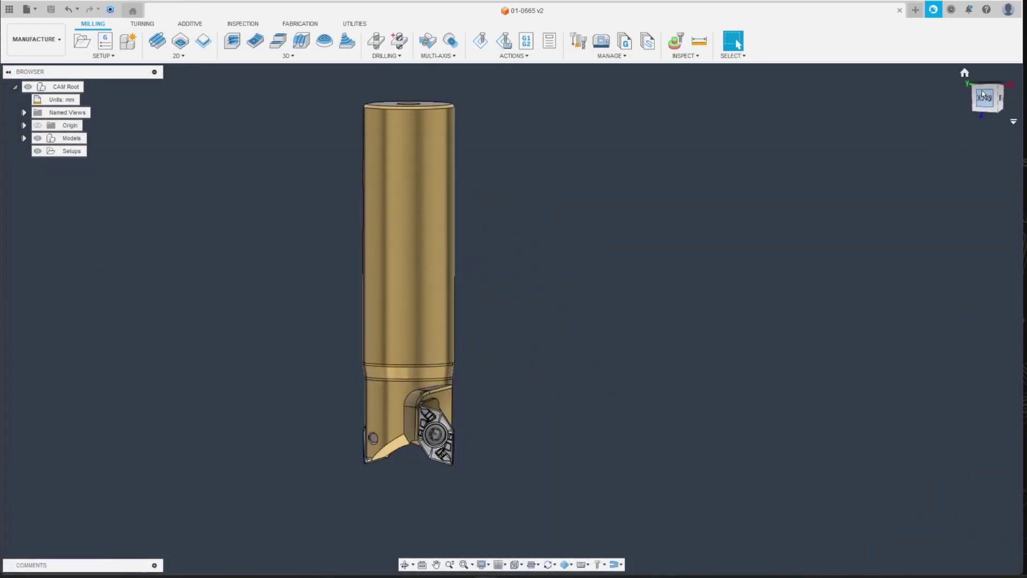
shift+middle_drag(406, 214, 385, 225)
click(981, 98)
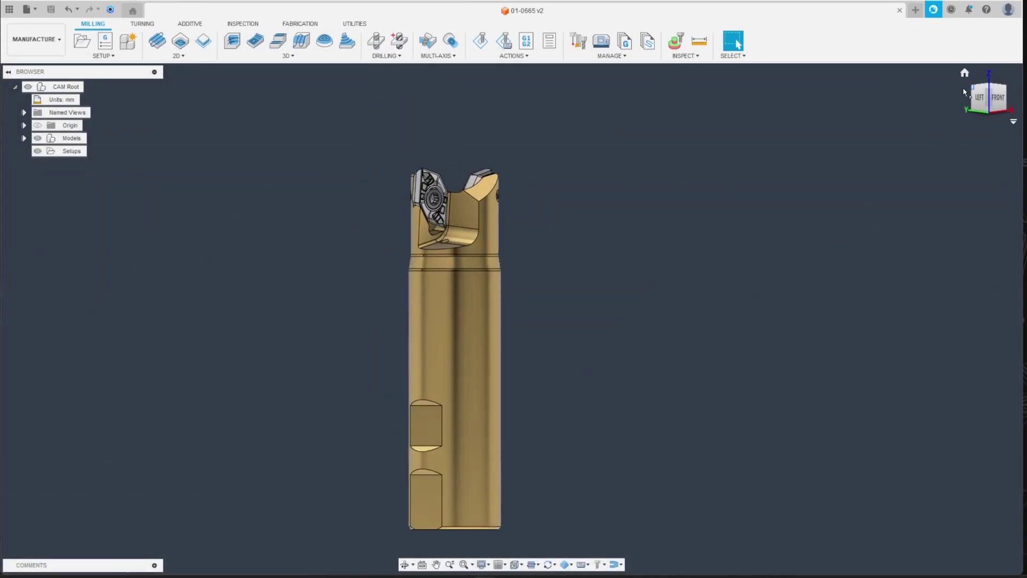
click(971, 87)
drag(1001, 125, 982, 84)
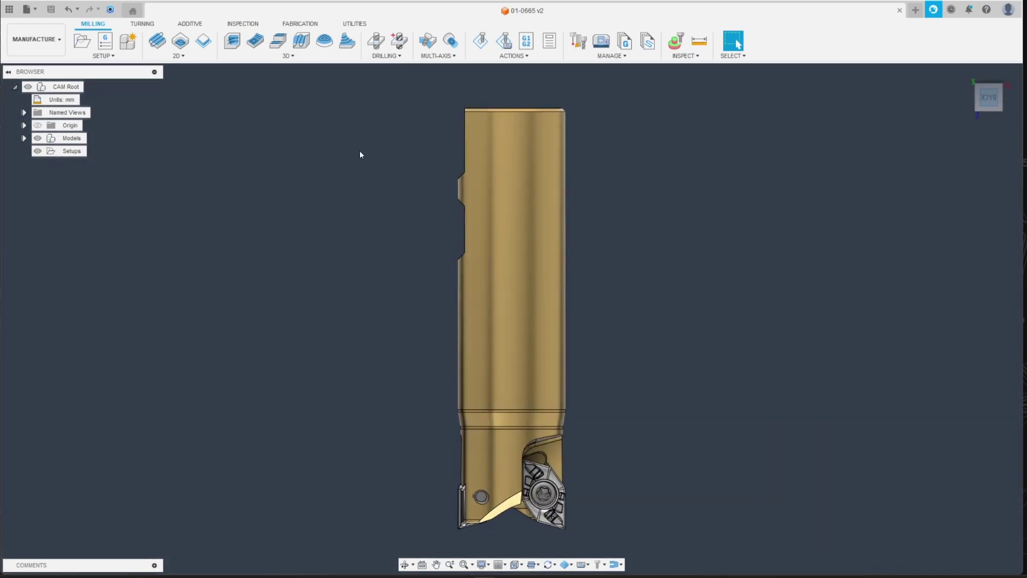
scroll(481, 319, down, 3)
scroll(390, 452, up, 2)
scroll(414, 248, down, 1)
scroll(448, 159, up, 2)
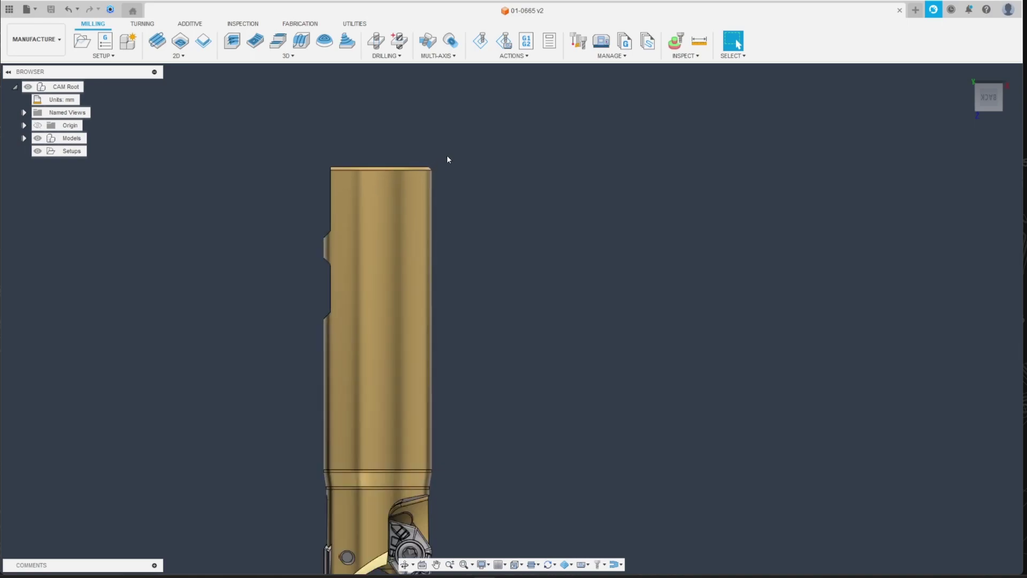
click(426, 167)
scroll(426, 167, down, 3)
scroll(425, 336, up, 4)
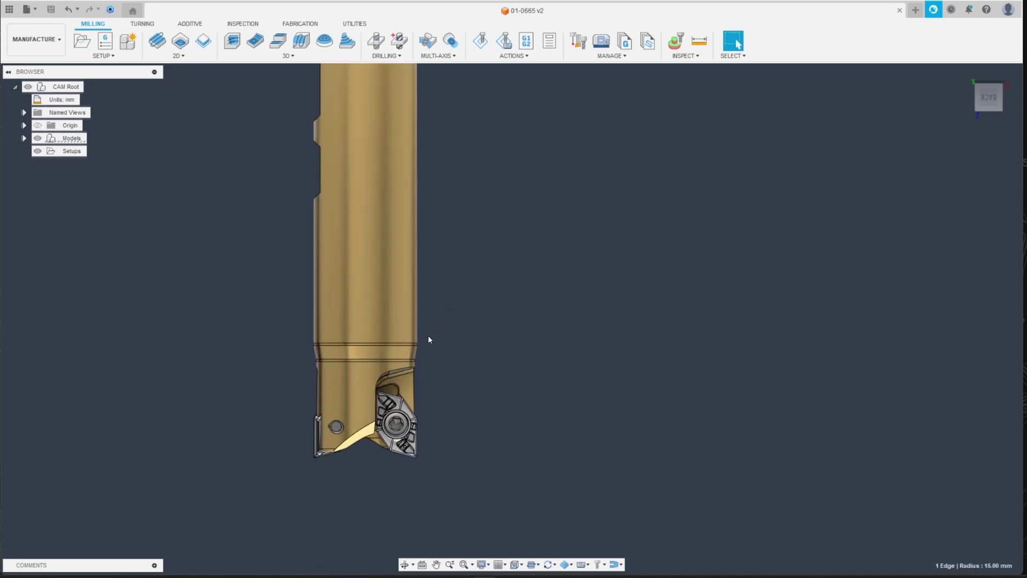
scroll(482, 367, down, 2)
scroll(454, 358, up, 4)
click(411, 349)
ctrl+click(412, 377)
scroll(469, 365, down, 2)
scroll(471, 363, up, 2)
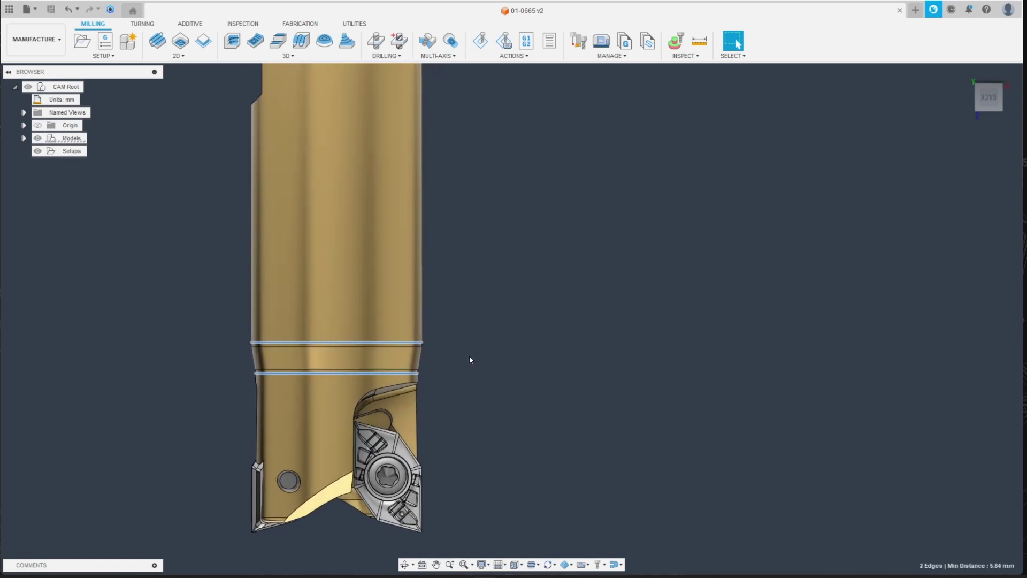
scroll(469, 357, down, 2)
click(413, 349)
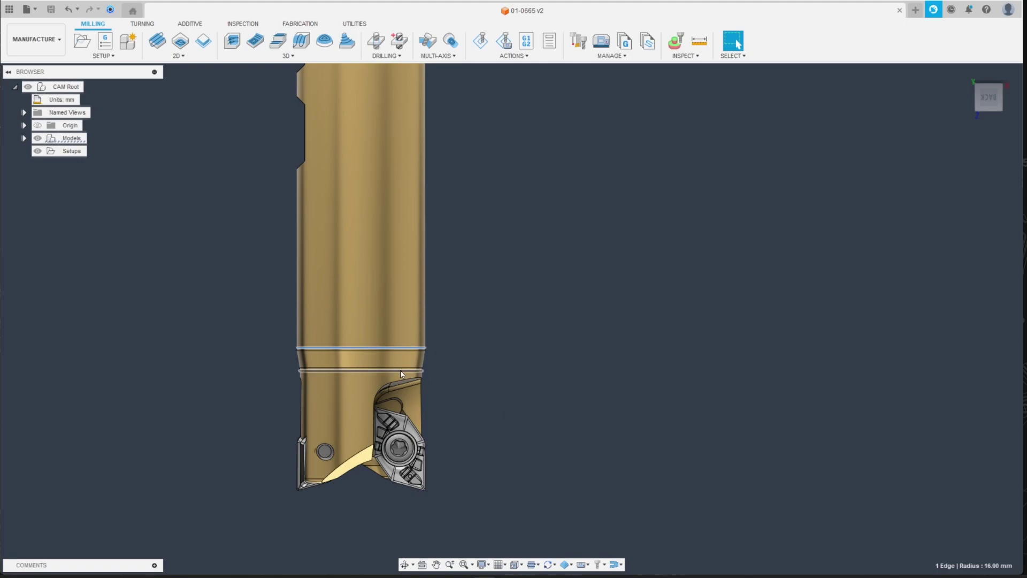
click(401, 371)
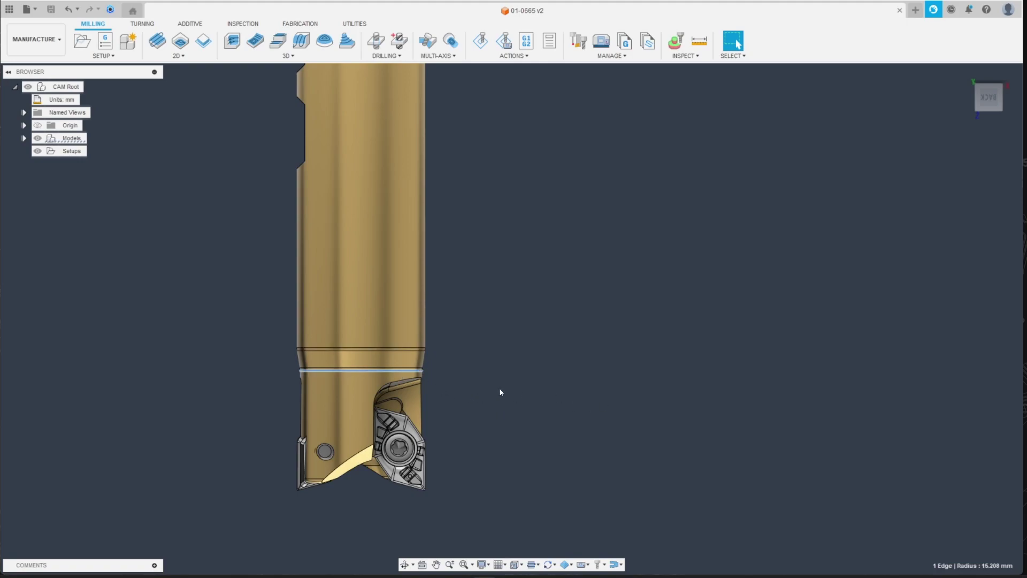
mouse_move(497, 390)
shift+middle_down()
mouse_move(425, 407)
mouse_move(319, 383)
mouse_move(298, 455)
shift+middle_up()
scroll(436, 428, up, 10)
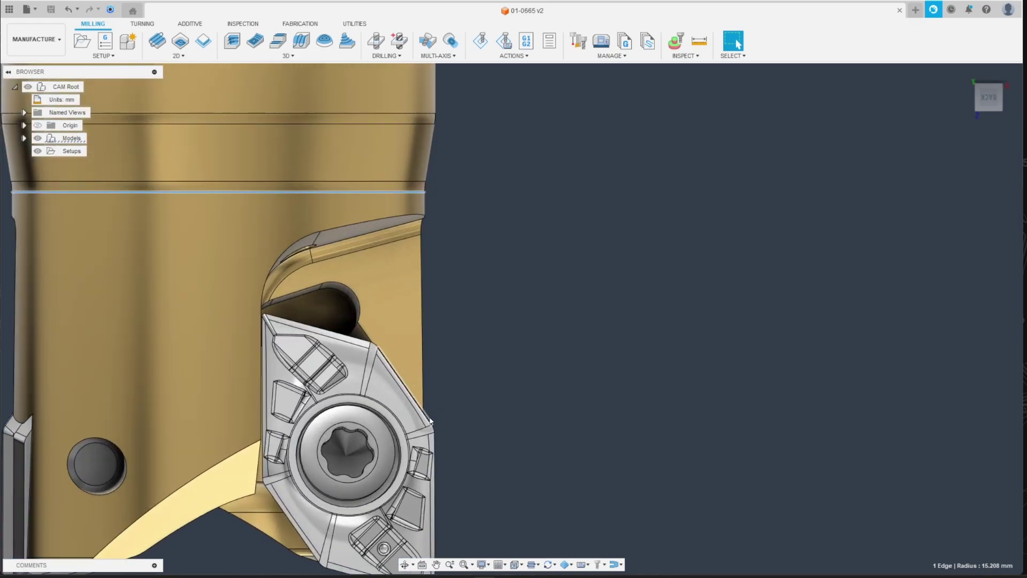
scroll(434, 434, down, 8)
scroll(434, 434, up, 6)
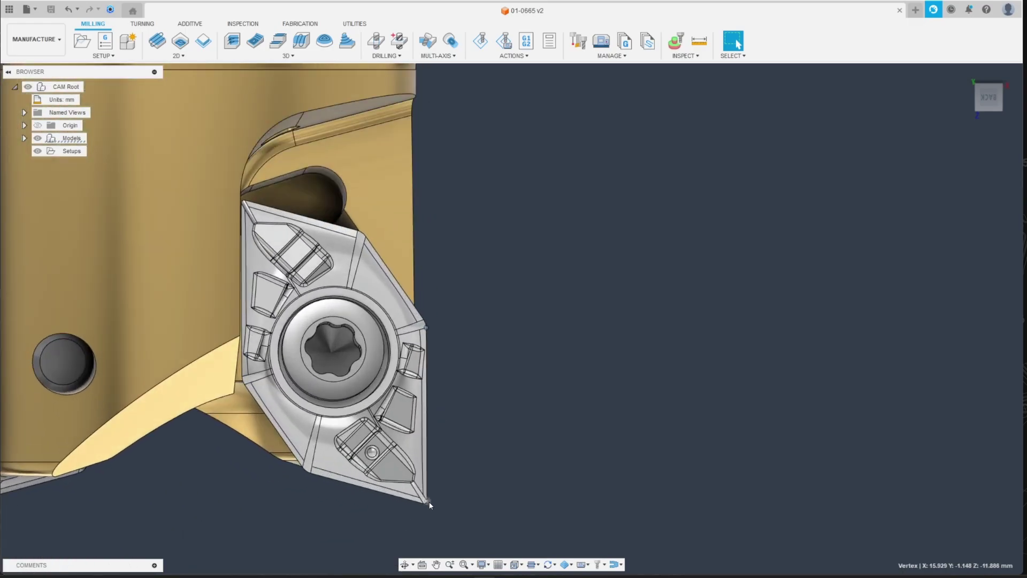
scroll(492, 400, down, 5)
scroll(492, 400, down, 3)
scroll(474, 442, down, 3)
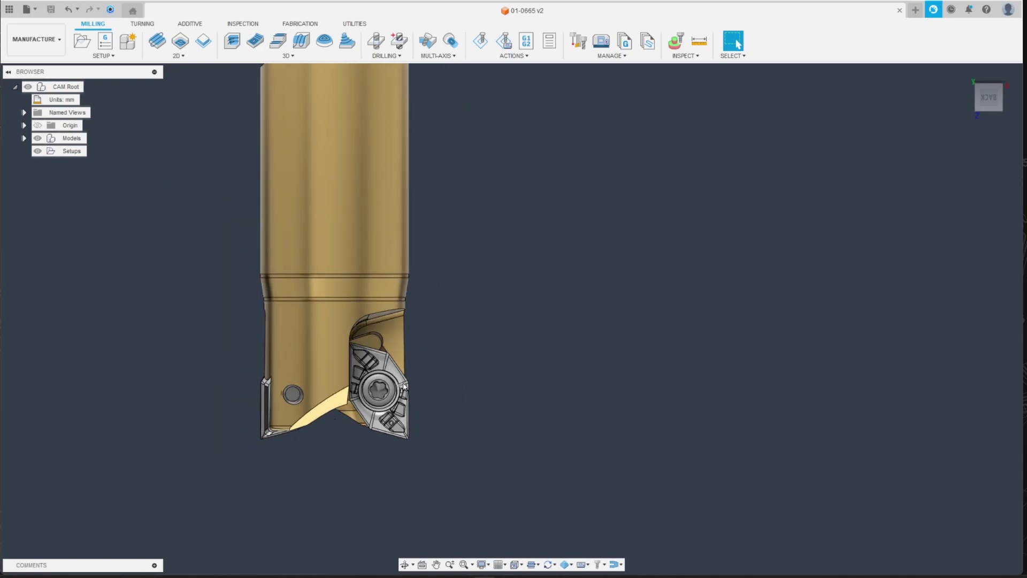
scroll(308, 241, down, 2)
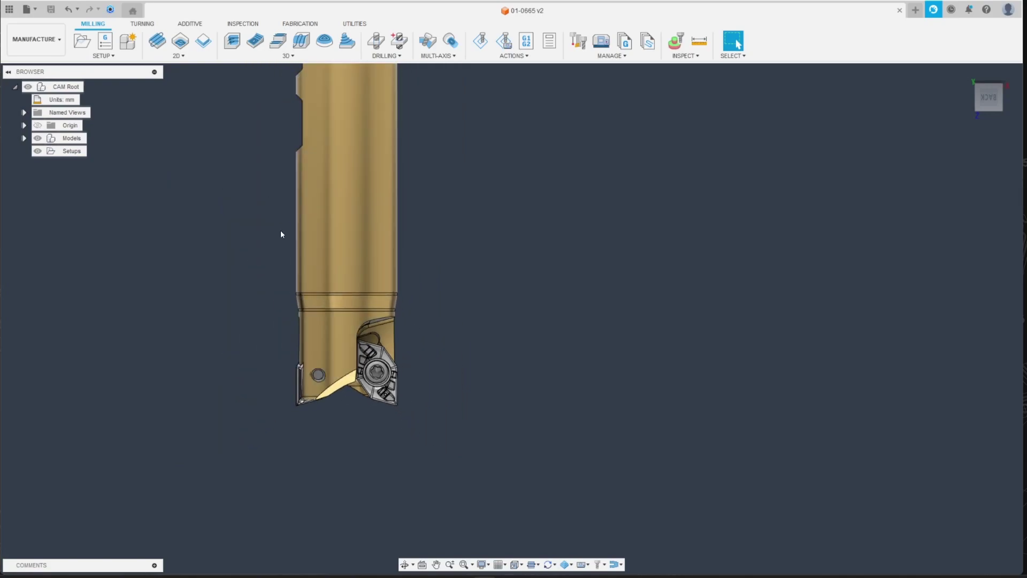
scroll(351, 264, up, 1)
scroll(352, 266, up, 1)
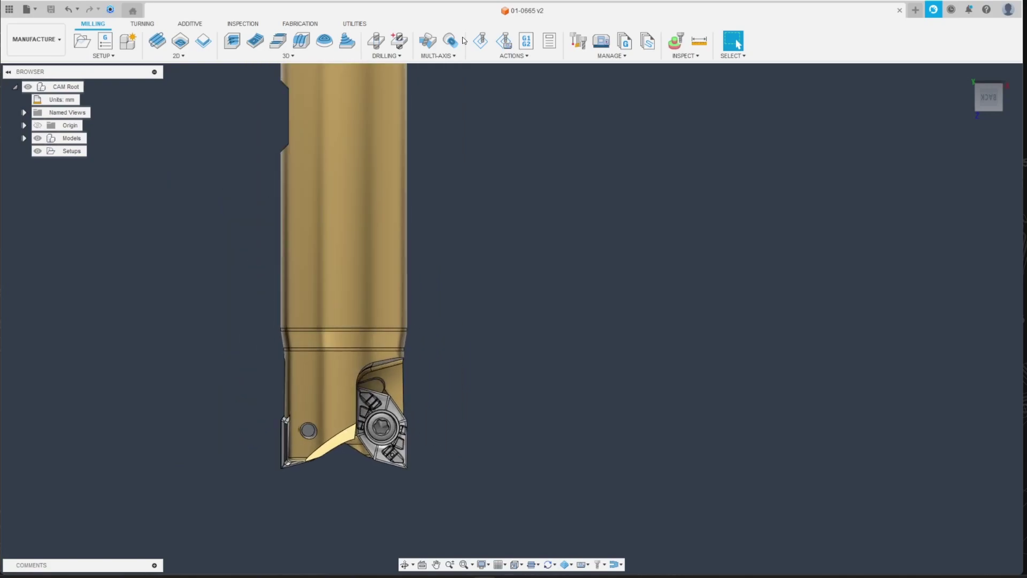
Step: Show the 2 - HaasTooling library's tools and start a new tool in it
click(578, 40)
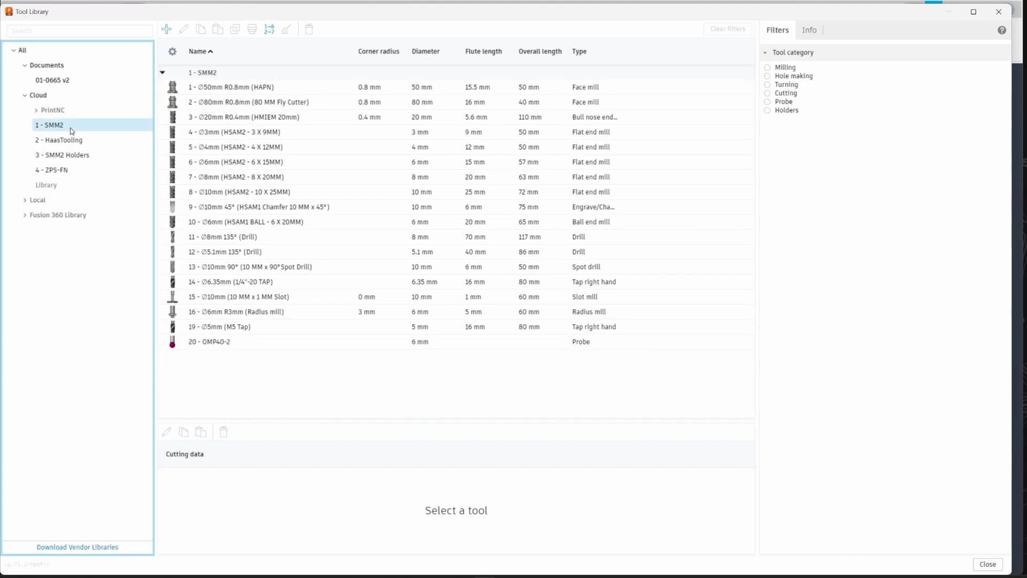
click(63, 139)
scroll(195, 190, down, 3)
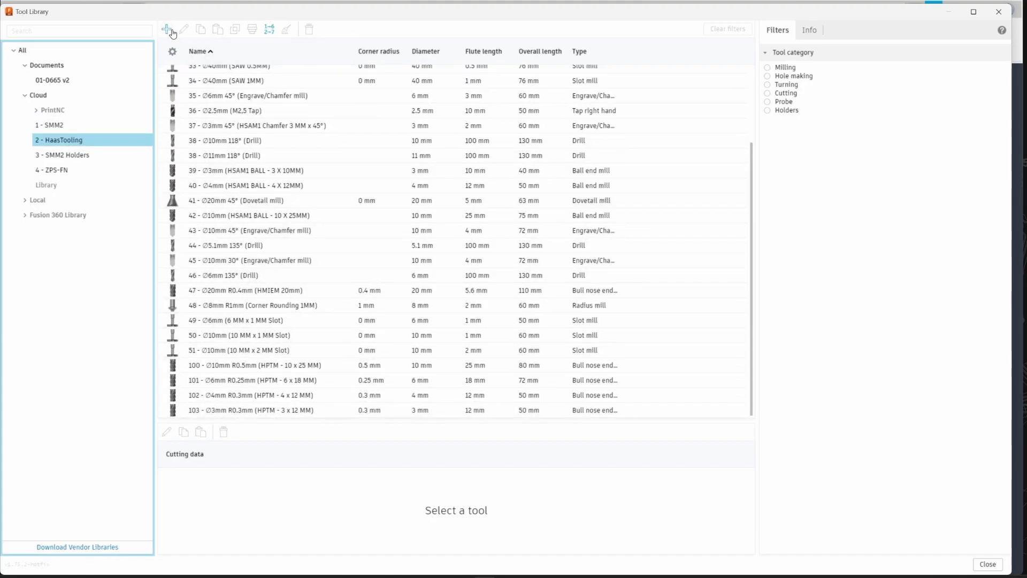
scroll(179, 86, up, 3)
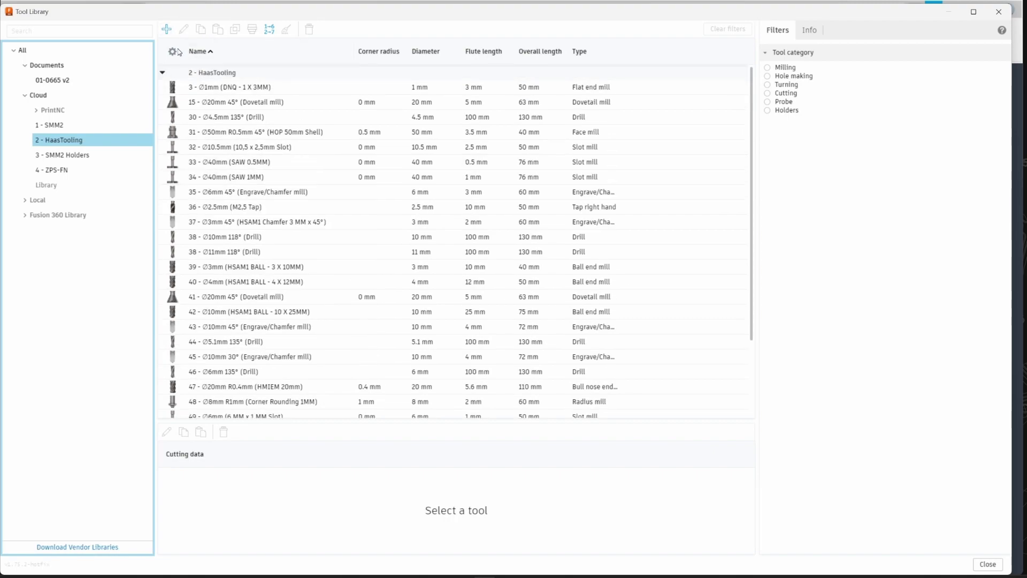
click(166, 29)
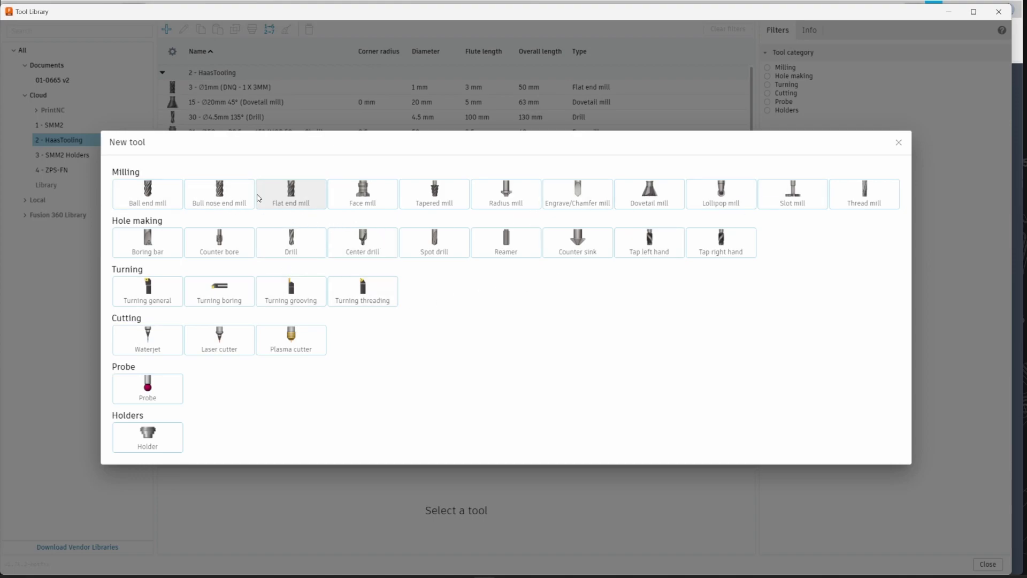
Step: Make the new tool a bull nose end mill described as 'HVPP - 32 MM X 10 MM'
click(237, 194)
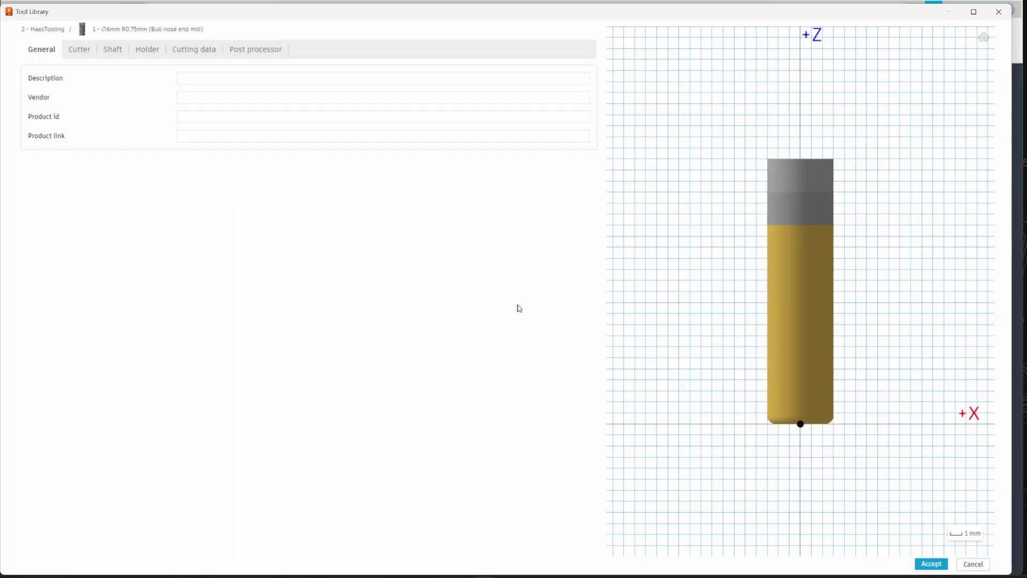
click(194, 77)
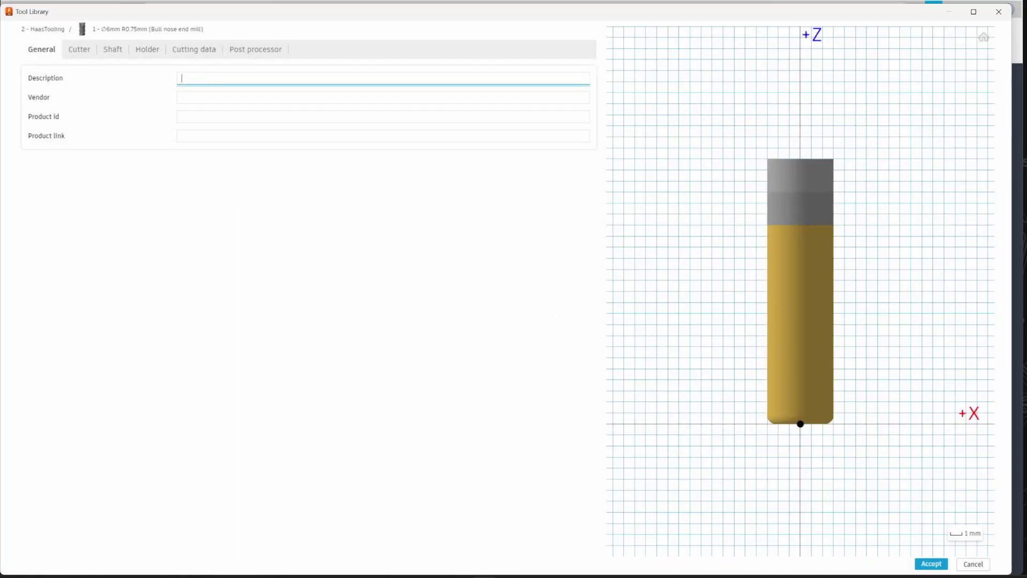
click(228, 82)
text(HVPP - 32)
key(Caps_Lock)
text(MM X)
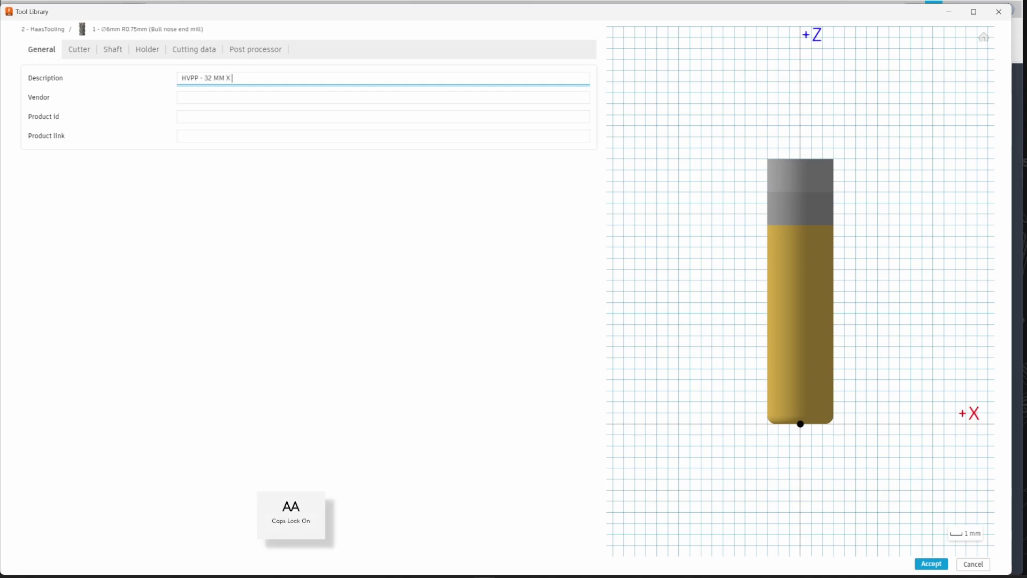
text( 10 MM)
key(Caps_Lock)
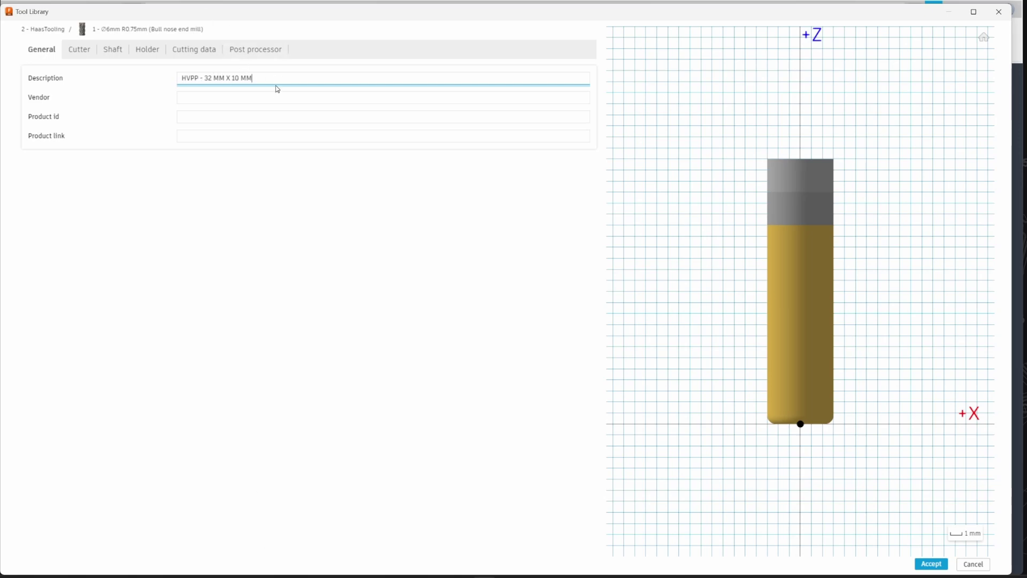
Step: Enter vendor Haas Tooling, product id 01-0665 and the Haas product page link
key(Tab)
text(Haas)
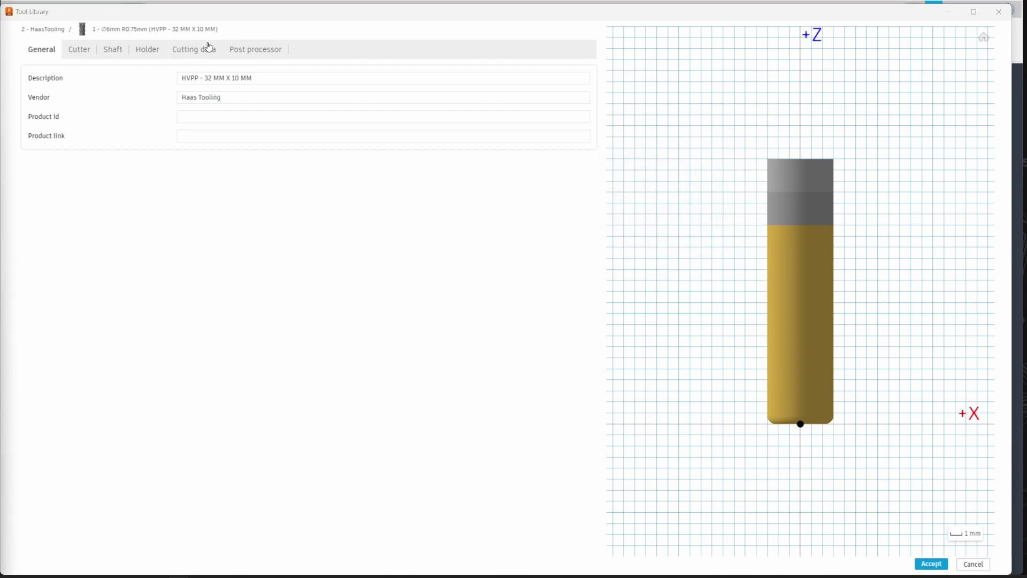
click(201, 116)
text(01-0665)
click(187, 137)
text(https://www.haascnc.com/haas-tooling/milling/indexable_end_mill_b/01-0665.html)
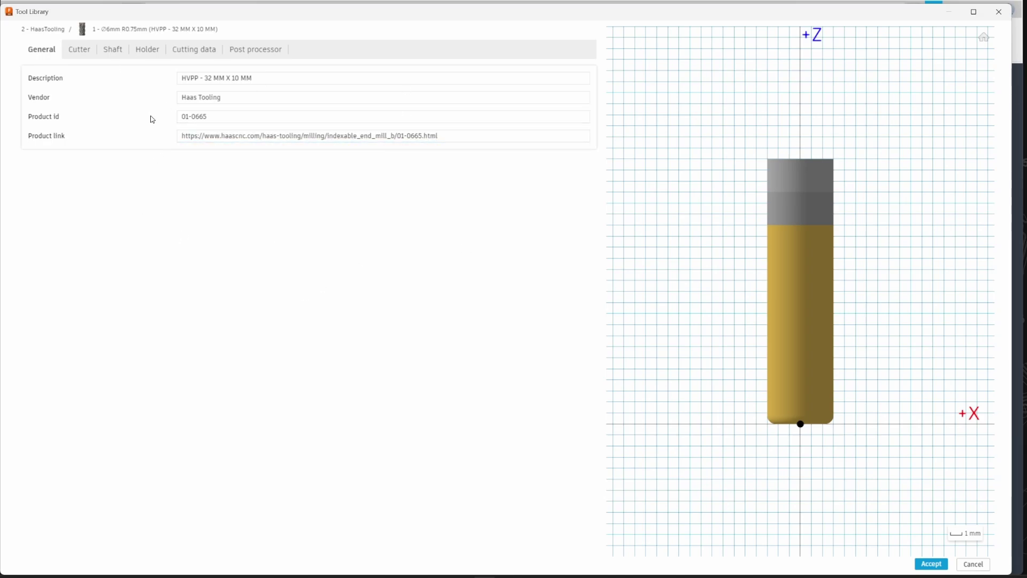
Step: Set the cutter material to Carbide and the diameter to 32 mm
click(77, 51)
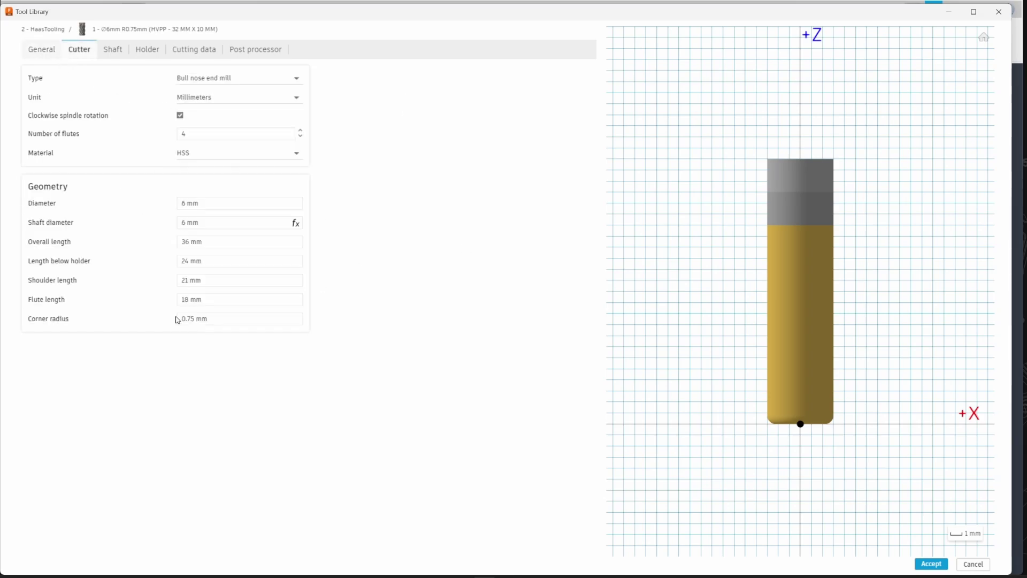
click(269, 154)
click(211, 223)
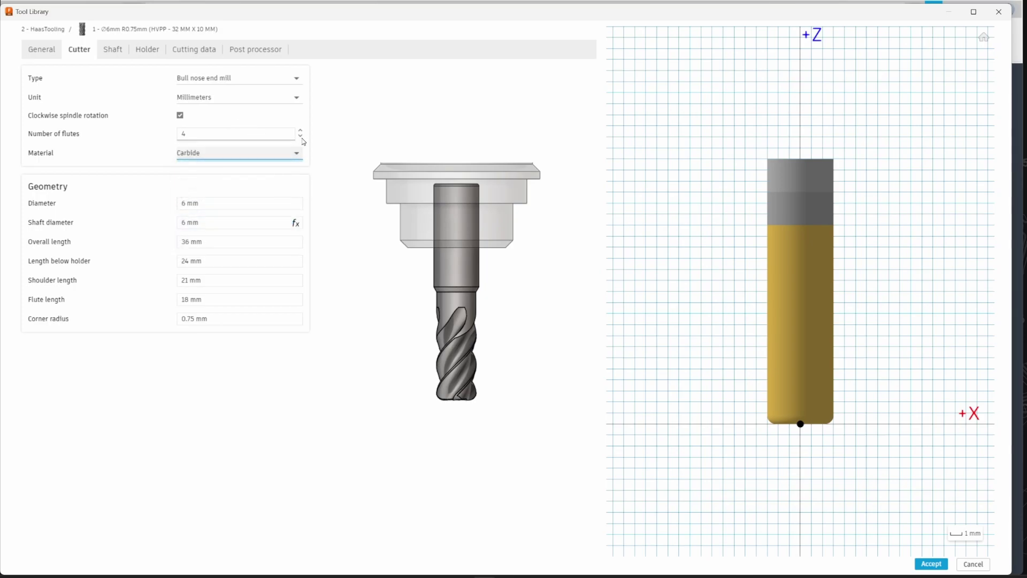
click(250, 203)
text(43)
text(2)
key(Return)
click(229, 318)
Step: Set the overall length to 125 mm and the length below holder to 60 mm
click(221, 246)
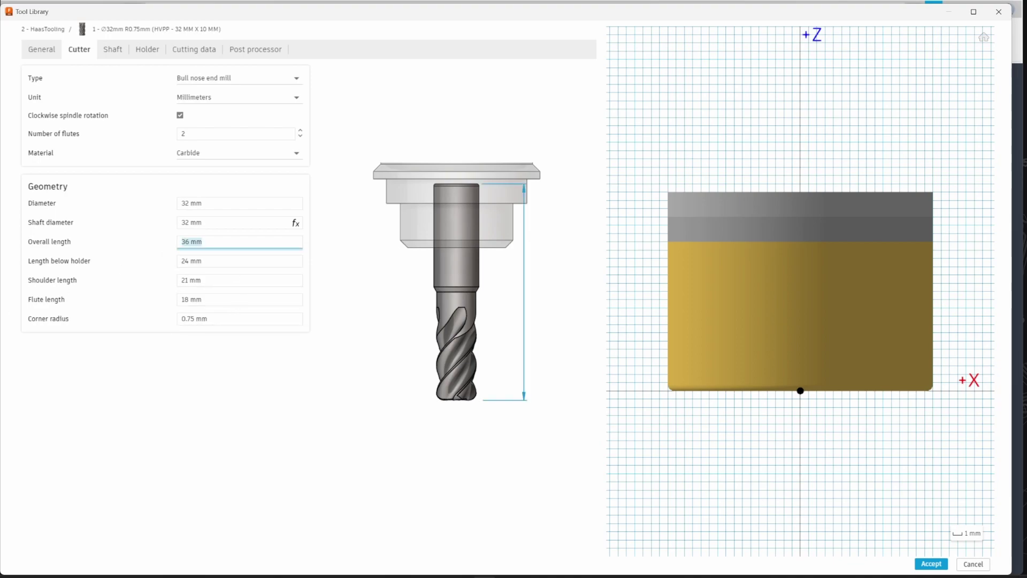
text(125)
key(Return)
click(252, 261)
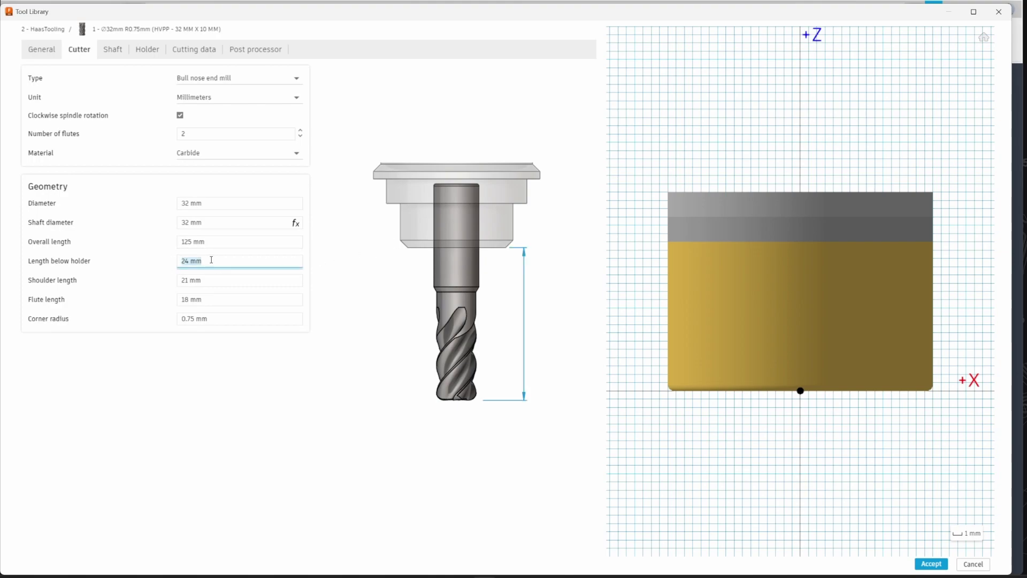
text(50)
key(Return)
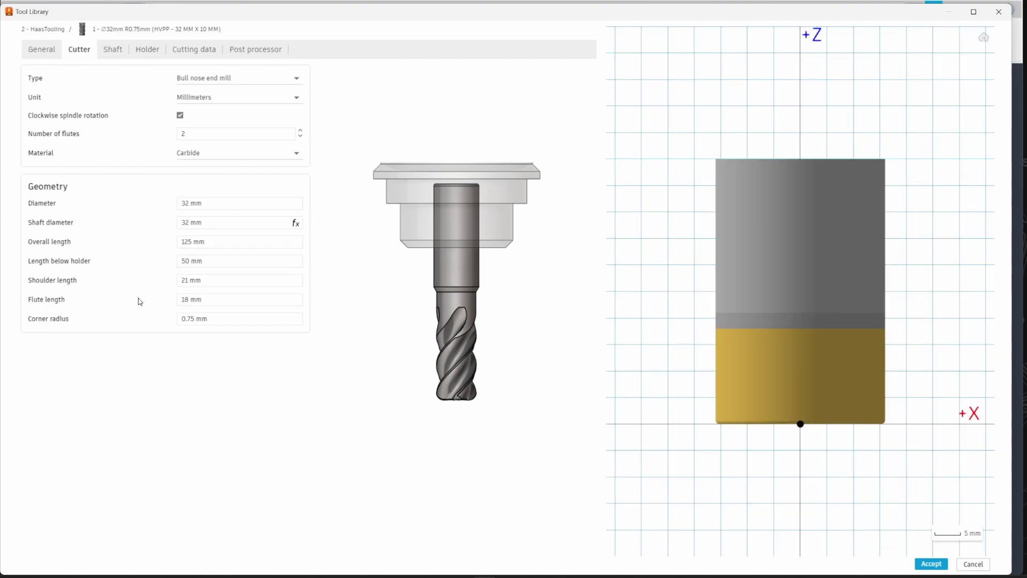
click(213, 263)
text(60)
key(Return)
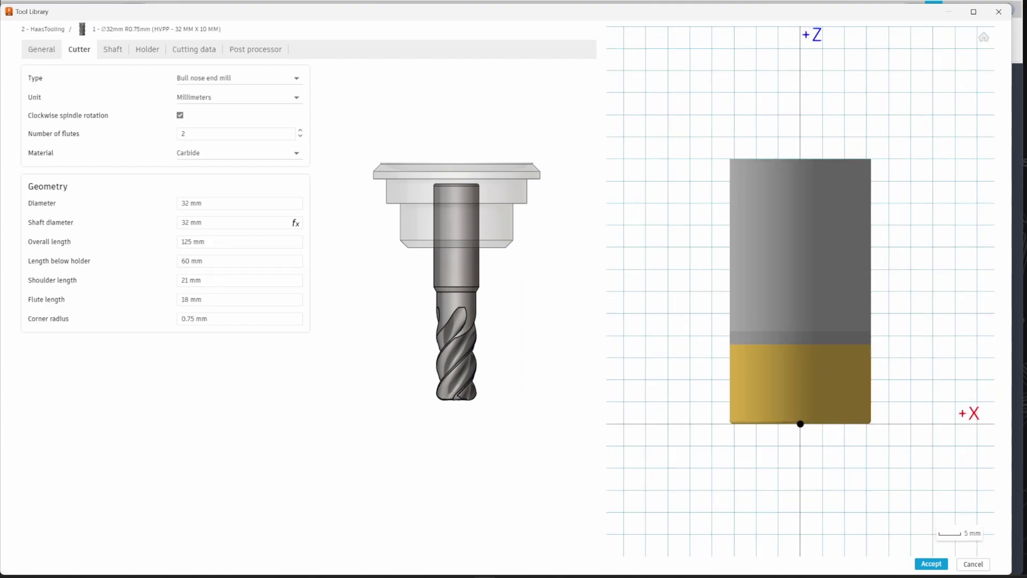
Step: Set shoulder and flute lengths to 10 mm and the corner radius to 3 mm
click(292, 276)
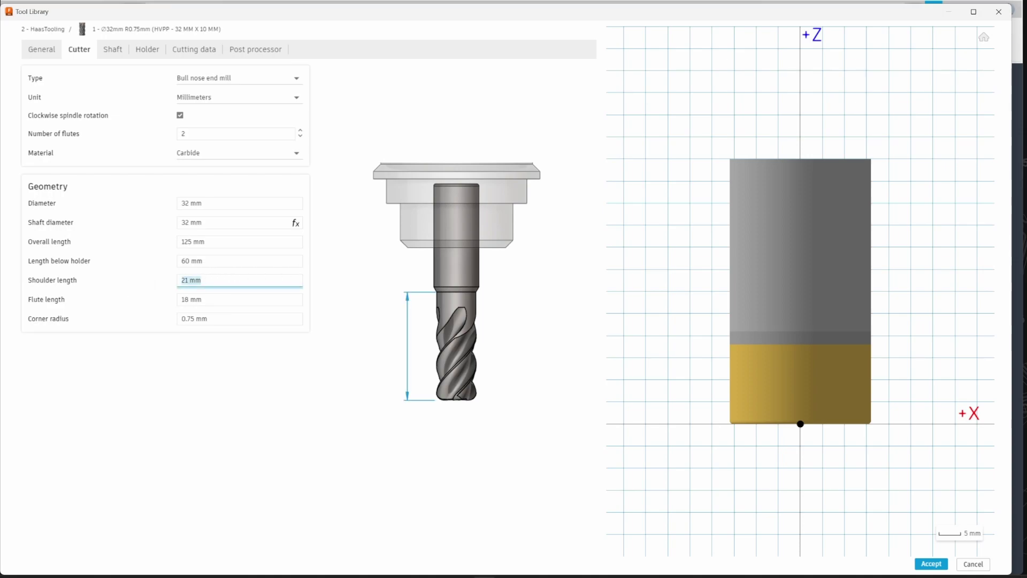
text(10)
key(Return)
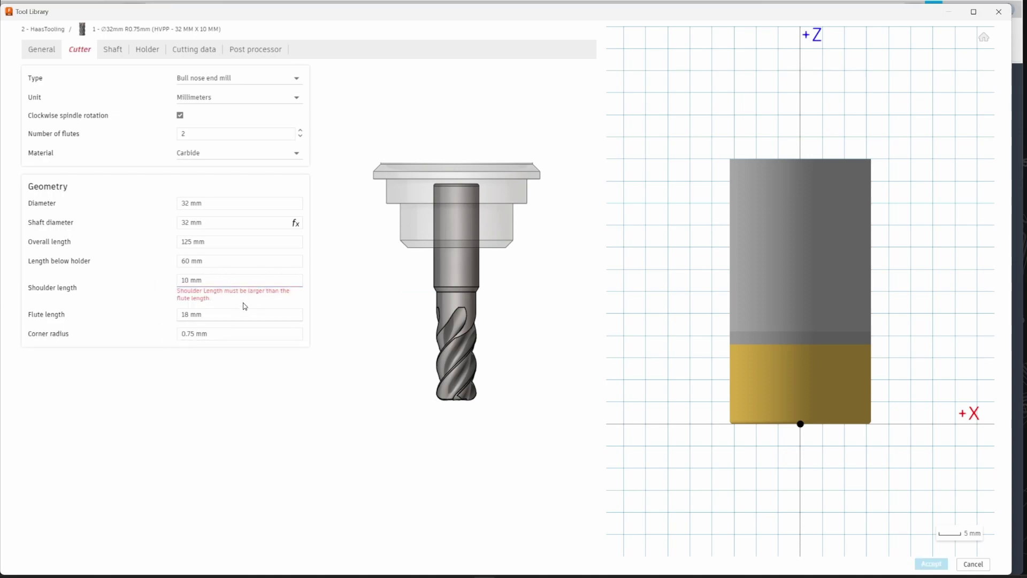
click(225, 316)
text(10)
key(Return)
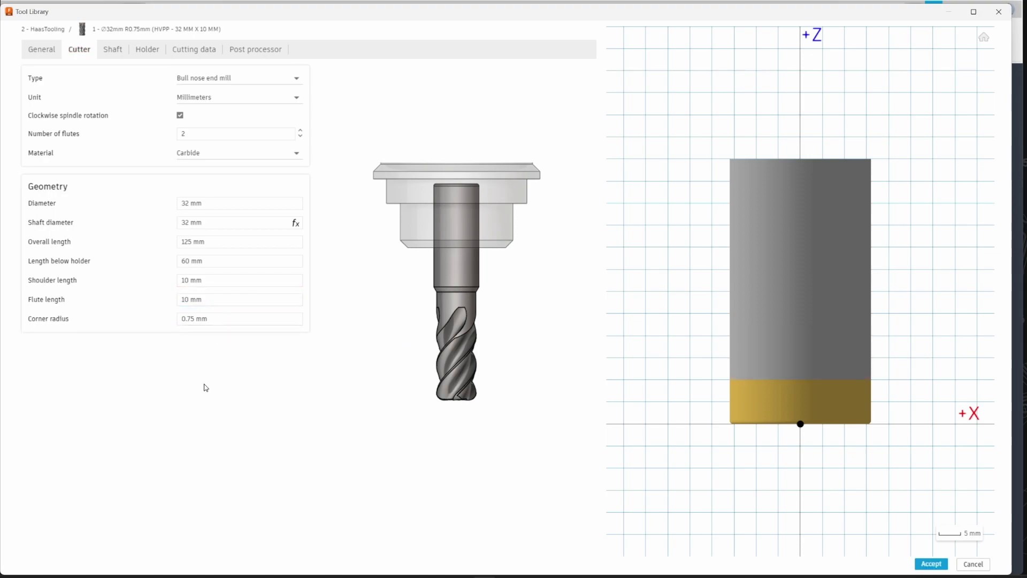
click(231, 319)
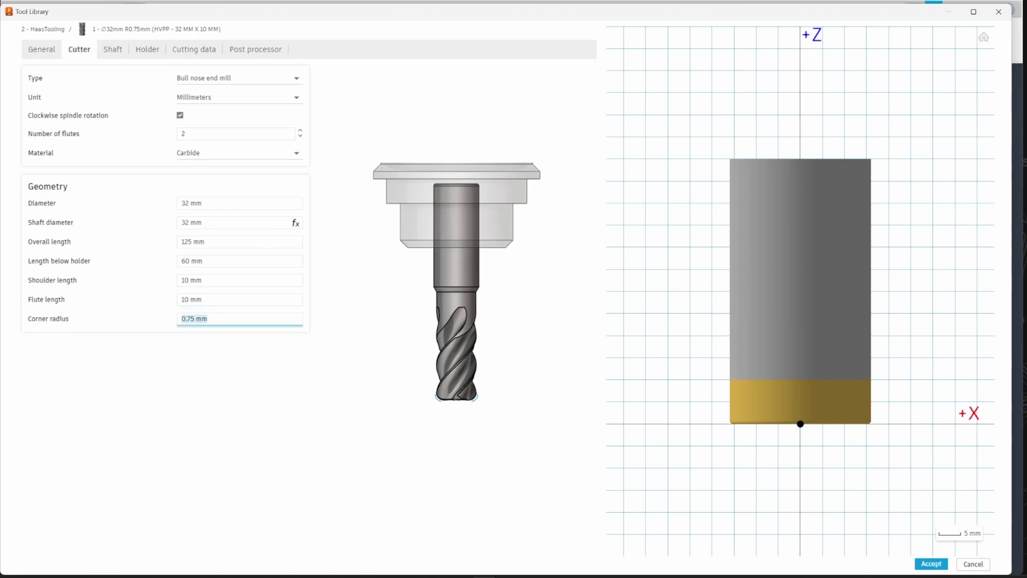
text(3)
key(Return)
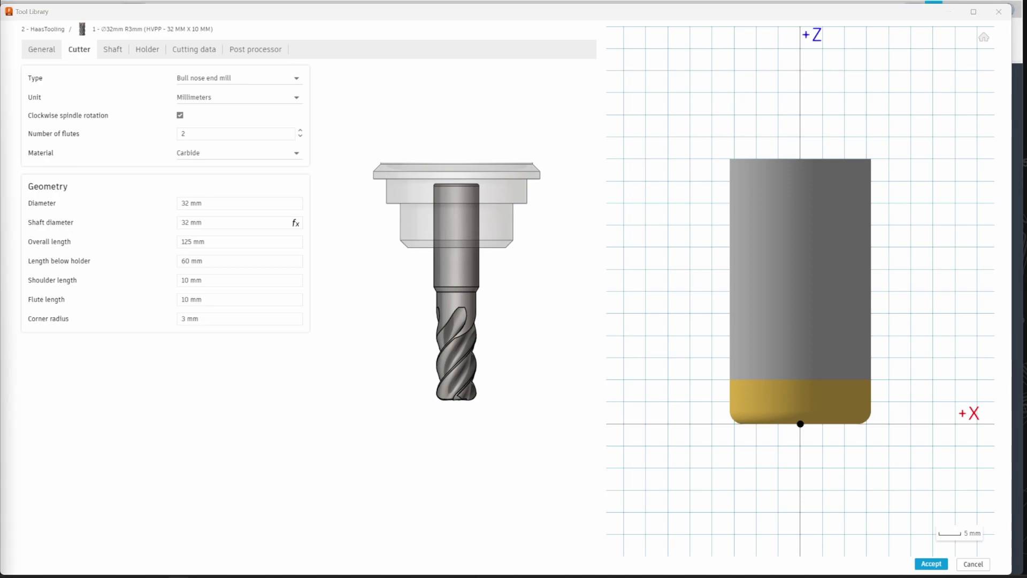
Step: Add the first shaft section: 90 mm long at 32 mm diameter
click(103, 53)
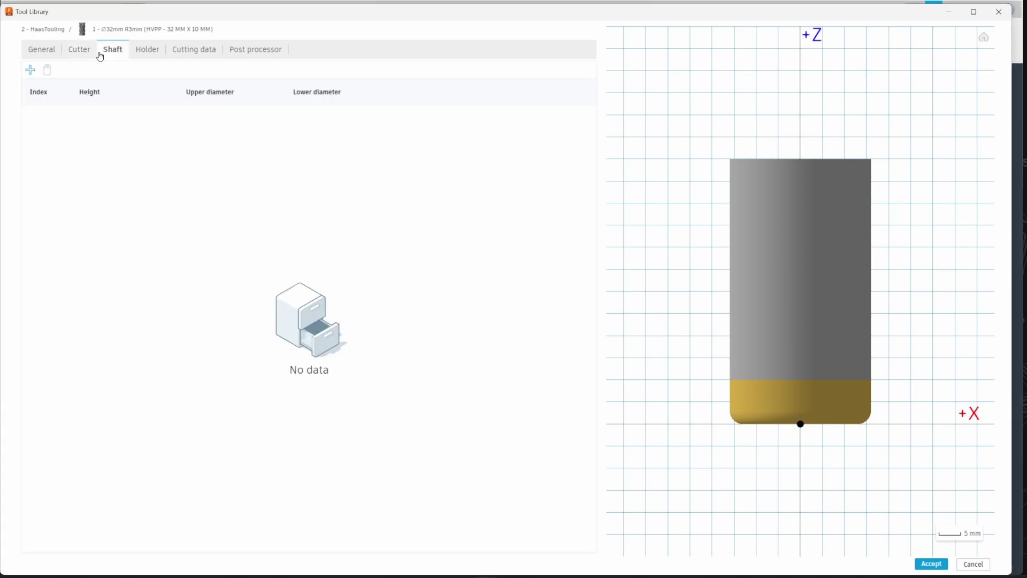
click(31, 70)
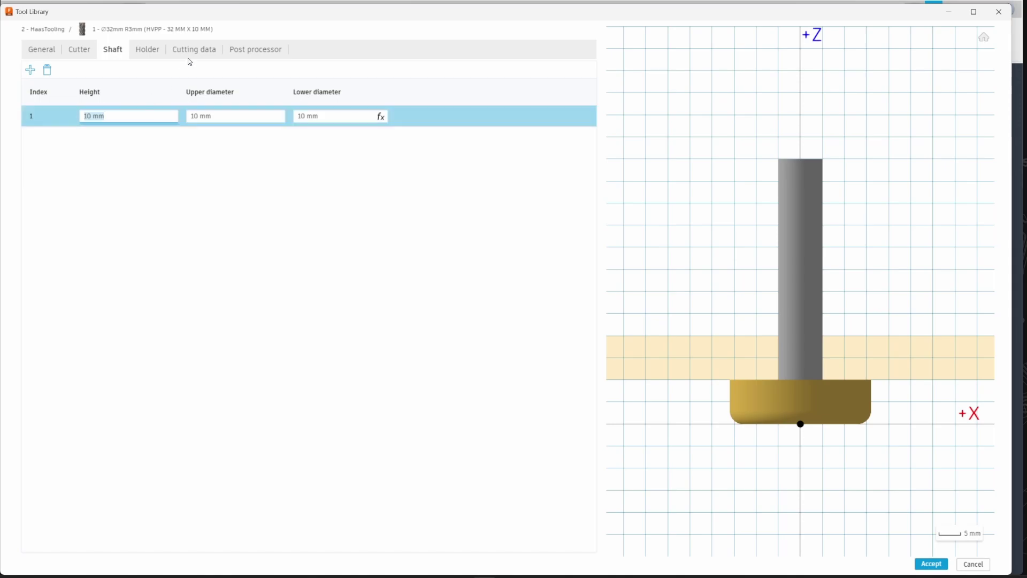
mouse_move(200, 12)
mouse_down()
mouse_move(219, 40)
mouse_move(260, 211)
mouse_move(244, 97)
mouse_move(207, 7)
mouse_up()
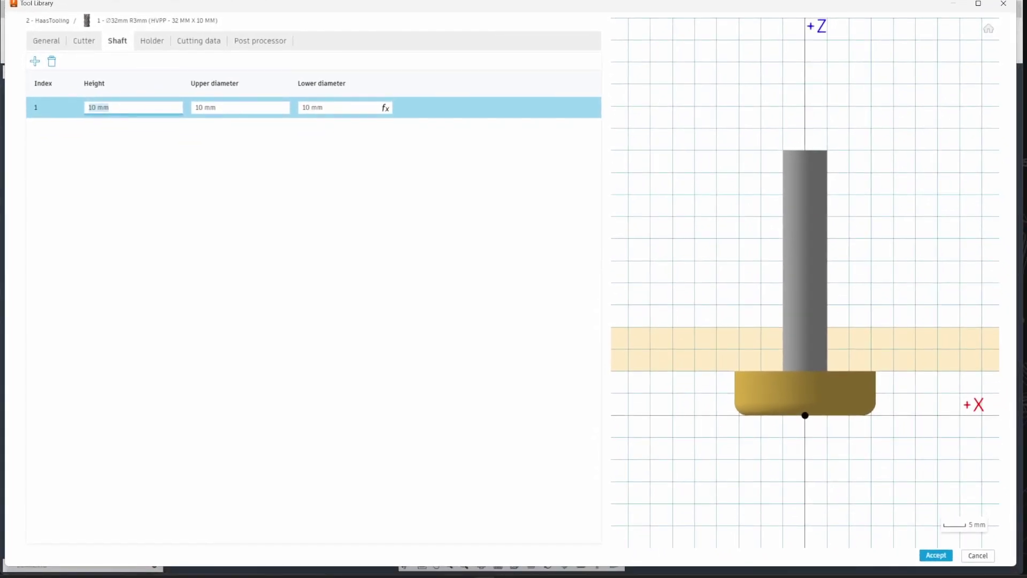
click(133, 117)
click(133, 109)
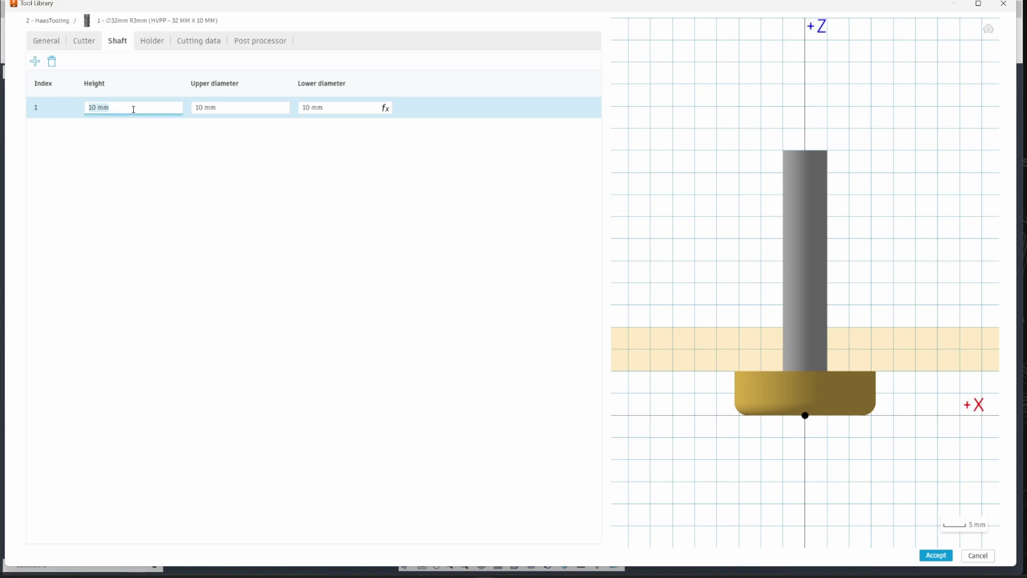
text(90)
key(Tab)
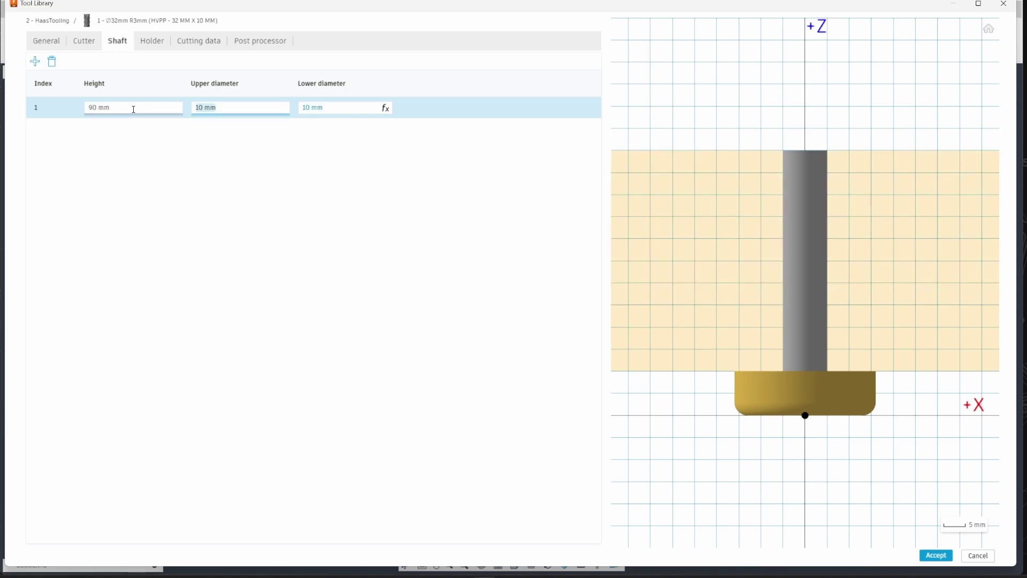
text(32)
key(Tab)
text(32)
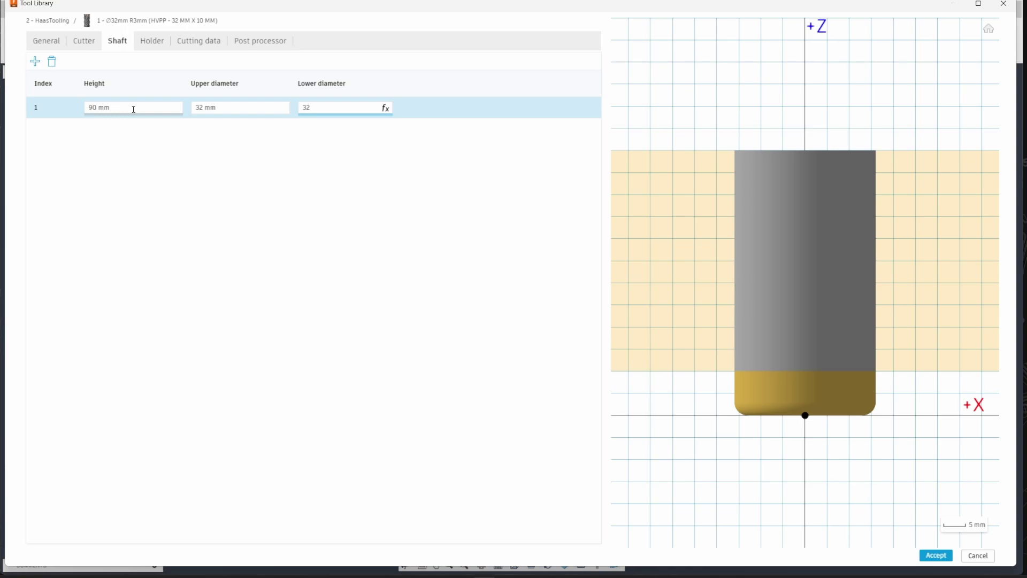
key(Return)
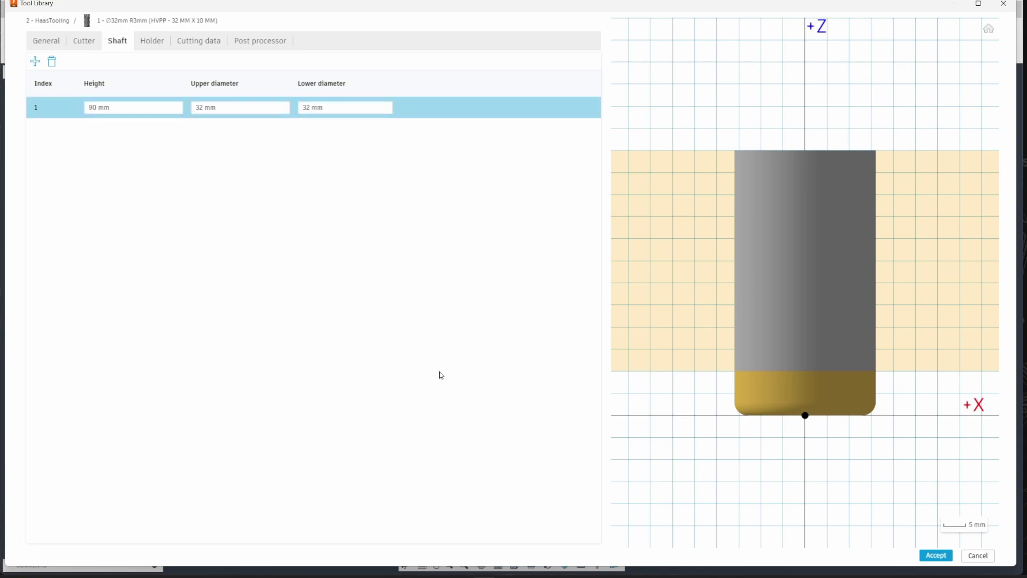
Step: Add a 6 mm section tapering to 30 mm and a 16.5 mm section at 30 mm
click(34, 63)
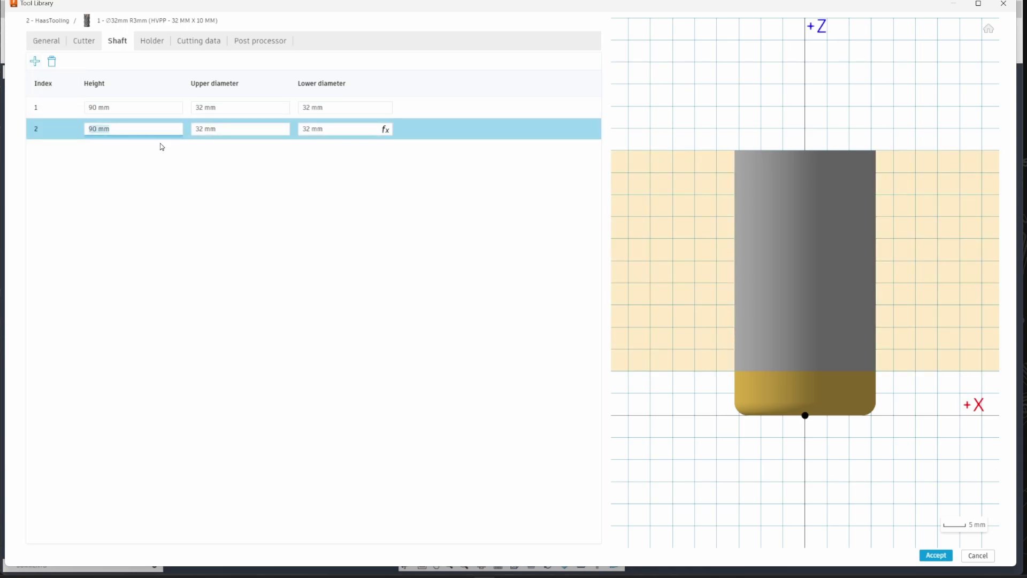
text(3)
text(6)
key(Tab)
key(Tab)
text(30)
key(Return)
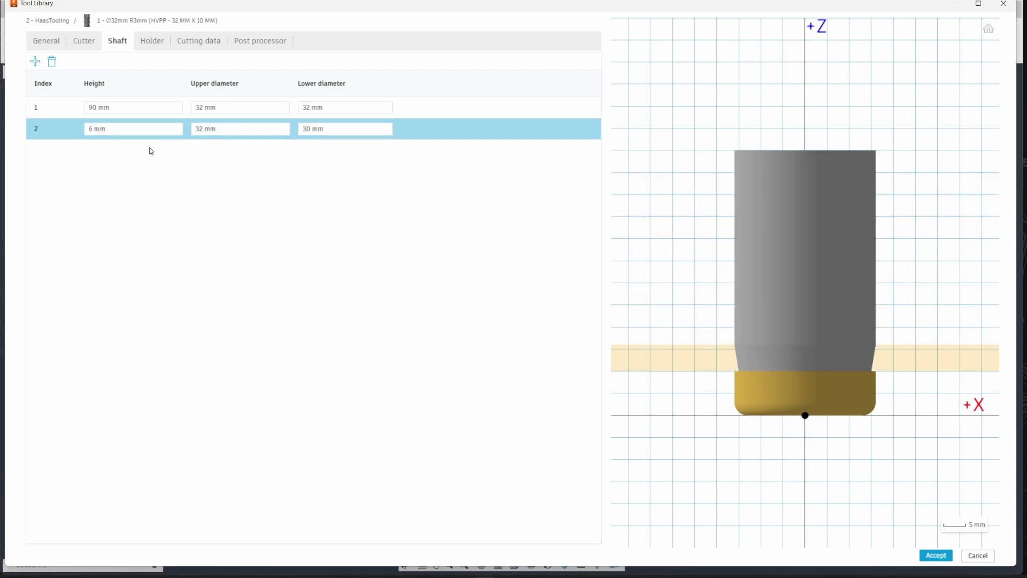
click(34, 61)
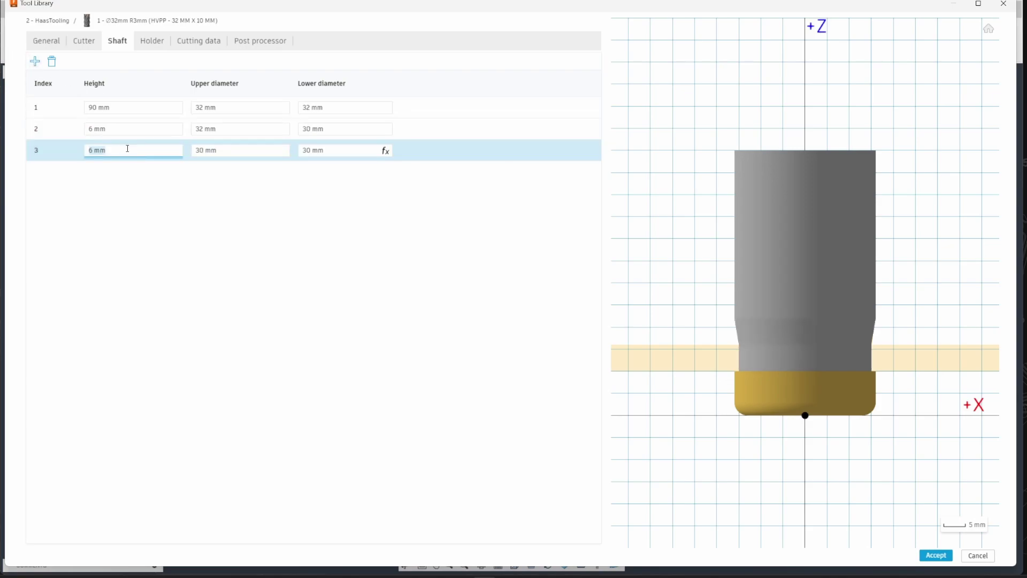
text(16.5)
key(Return)
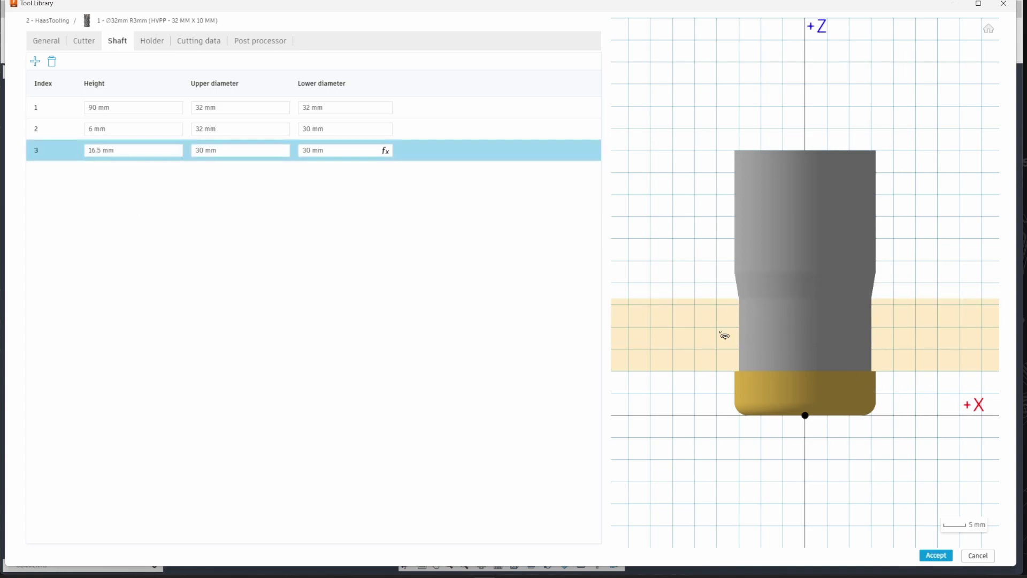
drag(577, 2, 0, 40)
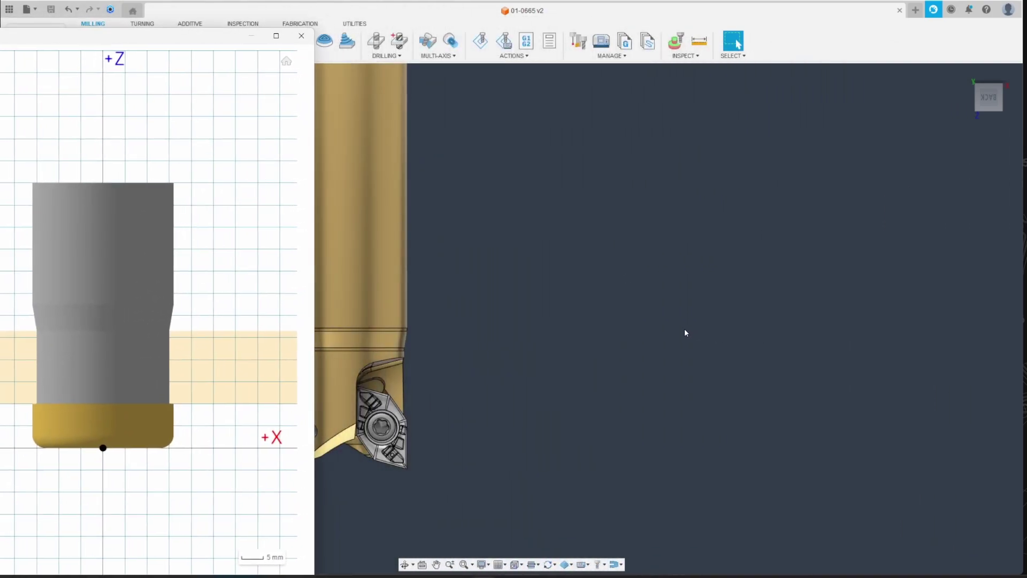
drag(141, 37, 59, 21)
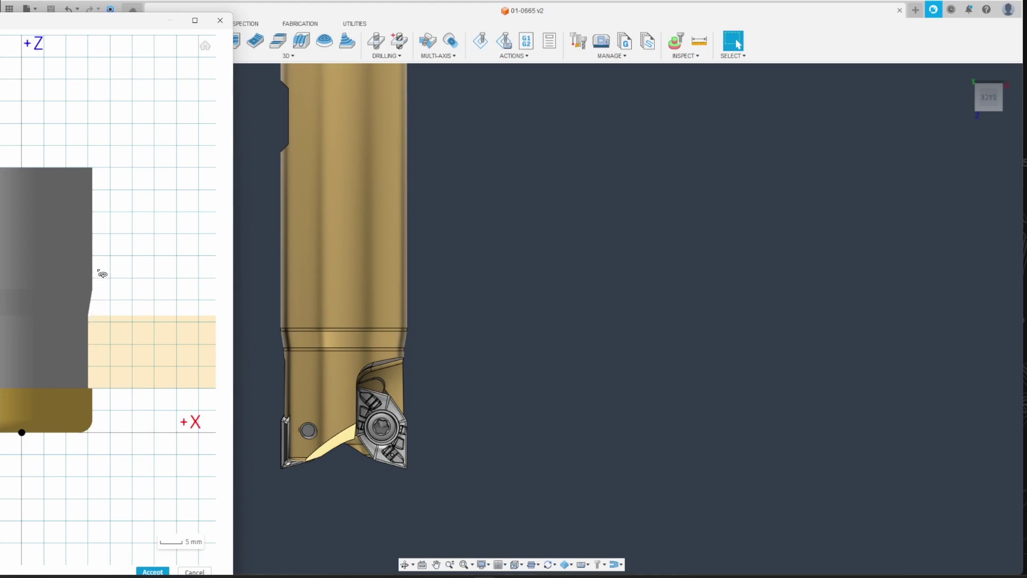
drag(122, 27, 813, 3)
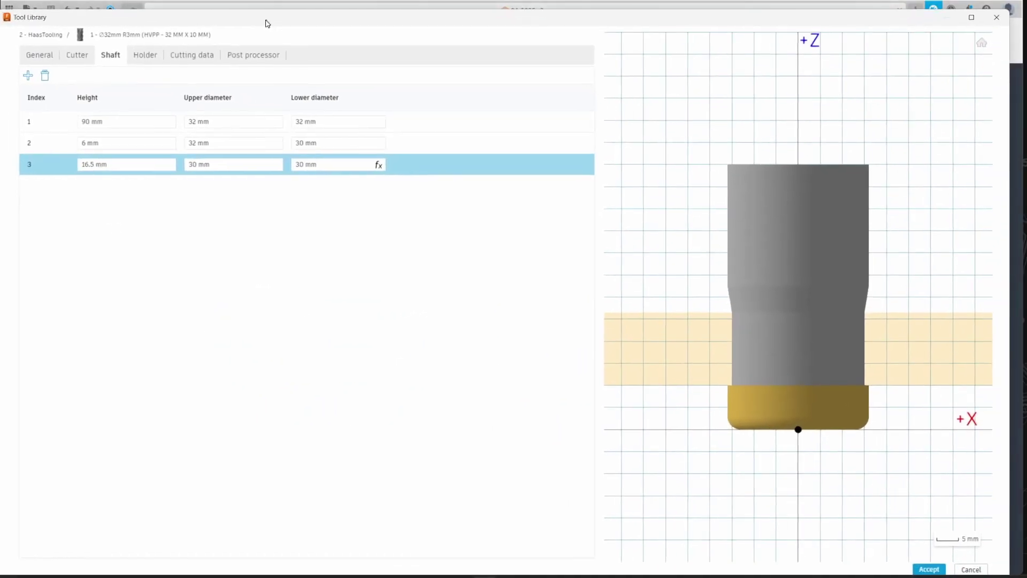
drag(263, 21, 271, 11)
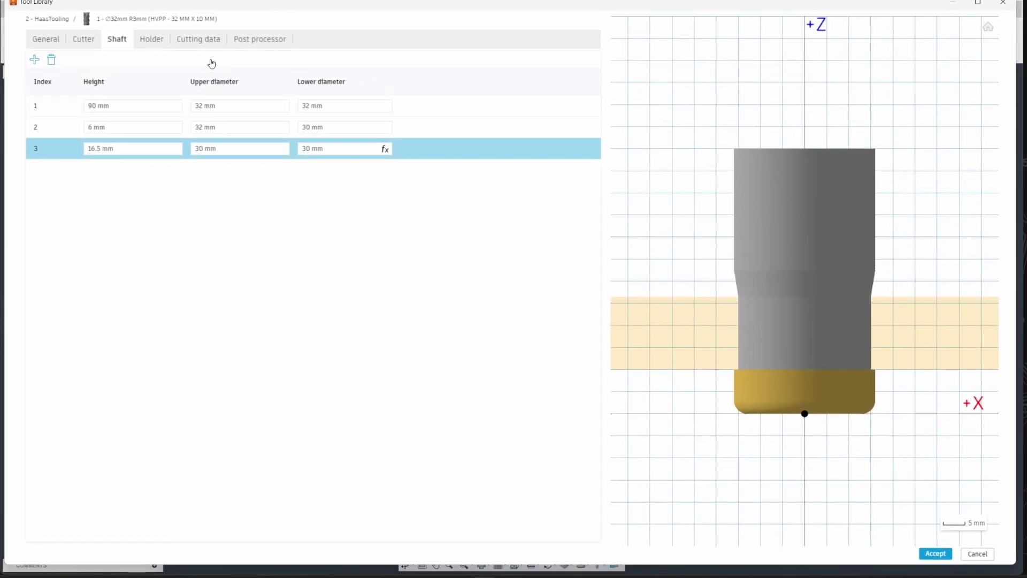
Step: Mount the Schunk Weldon 20 X 50MM holder from 3 - SMM2 Holders on the tool
click(153, 43)
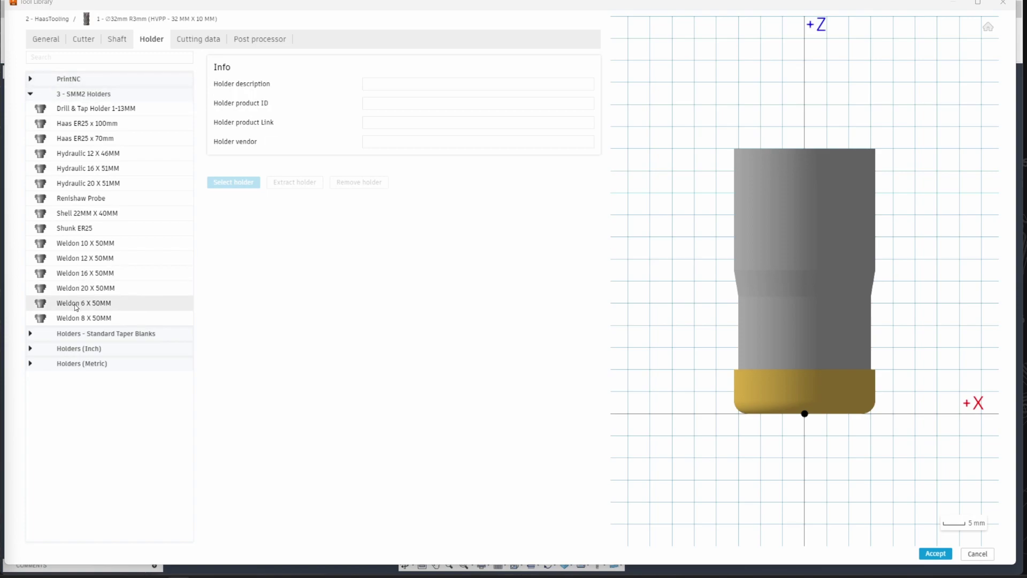
click(101, 287)
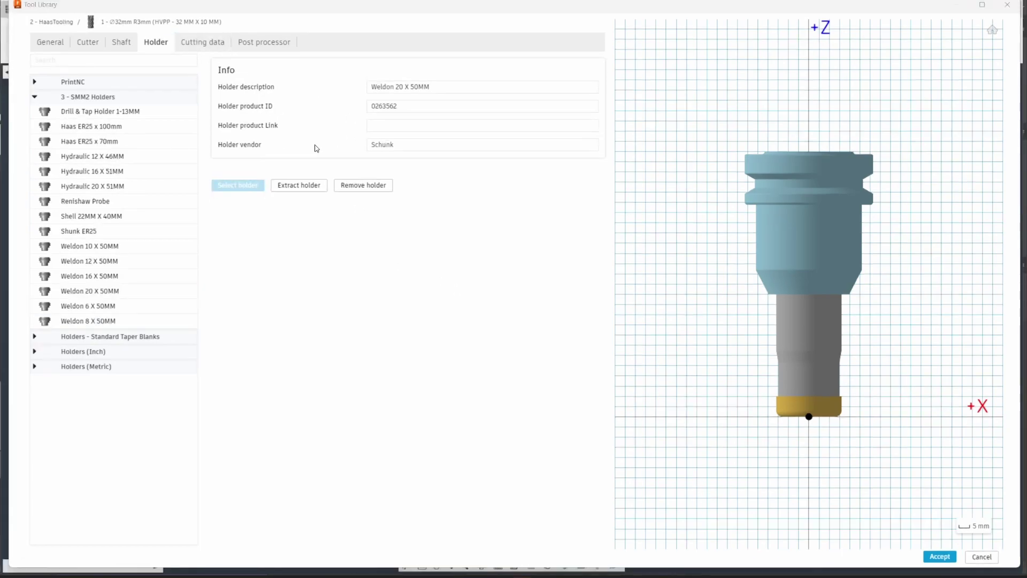
Step: Review the Heavy preset's 5000 rpm and 2500 mm/min cutting data and bring up its options
click(205, 47)
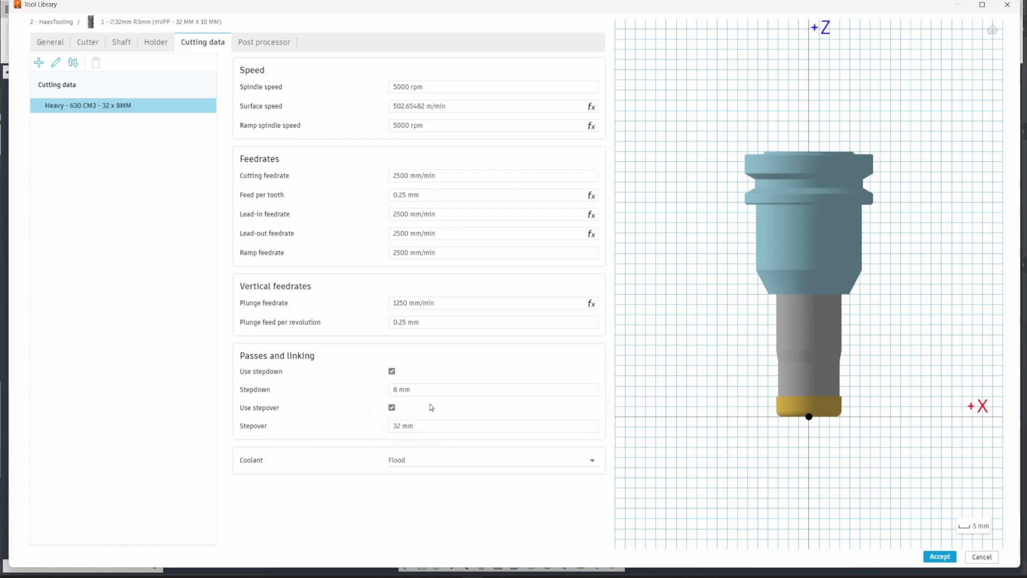
mouse_move(431, 408)
right_click(83, 110)
Step: Add a preset named Medium and compare its values against the Heavy preset
click(107, 118)
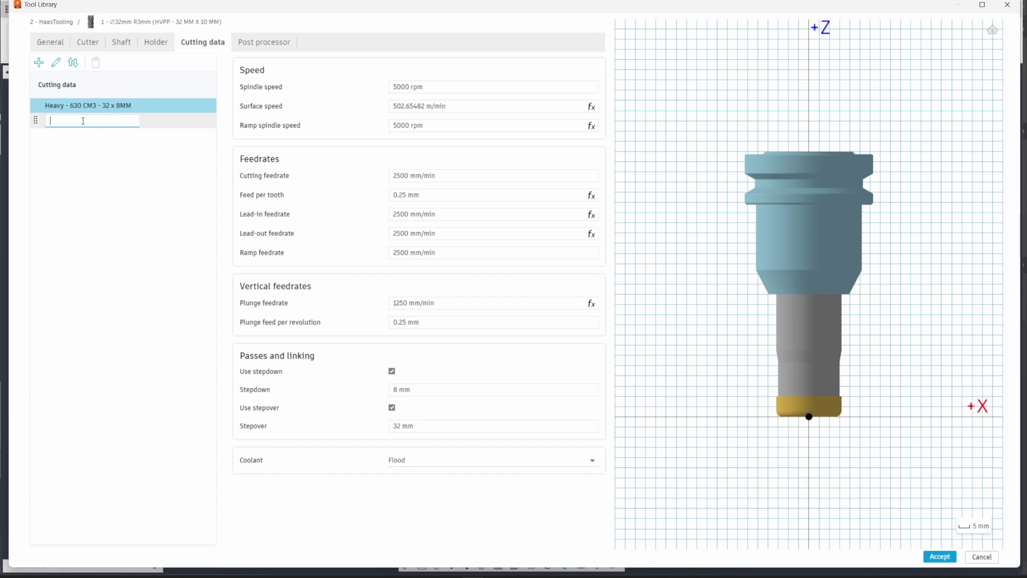
text(Medium)
key(Return)
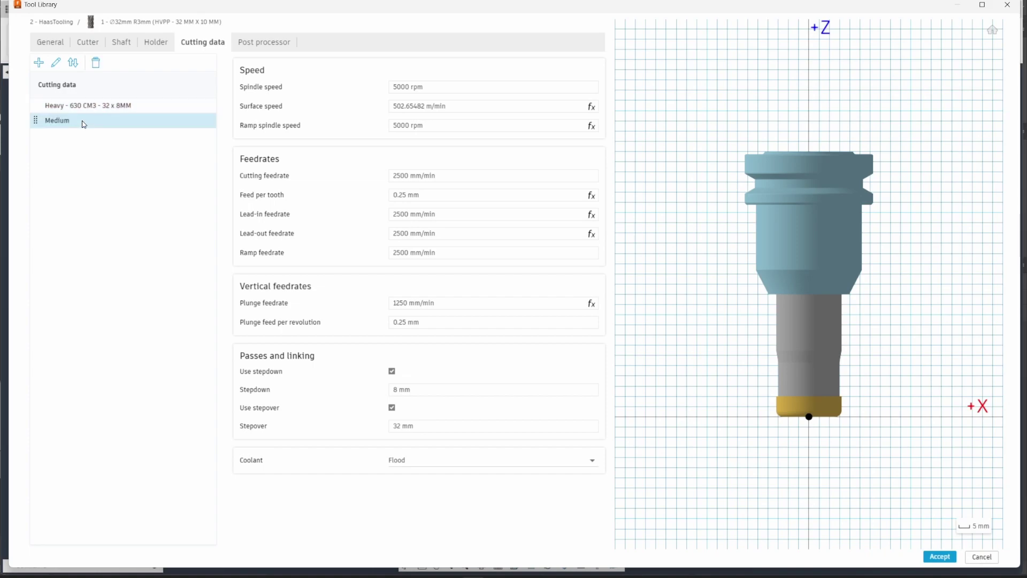
click(90, 110)
click(83, 123)
click(100, 108)
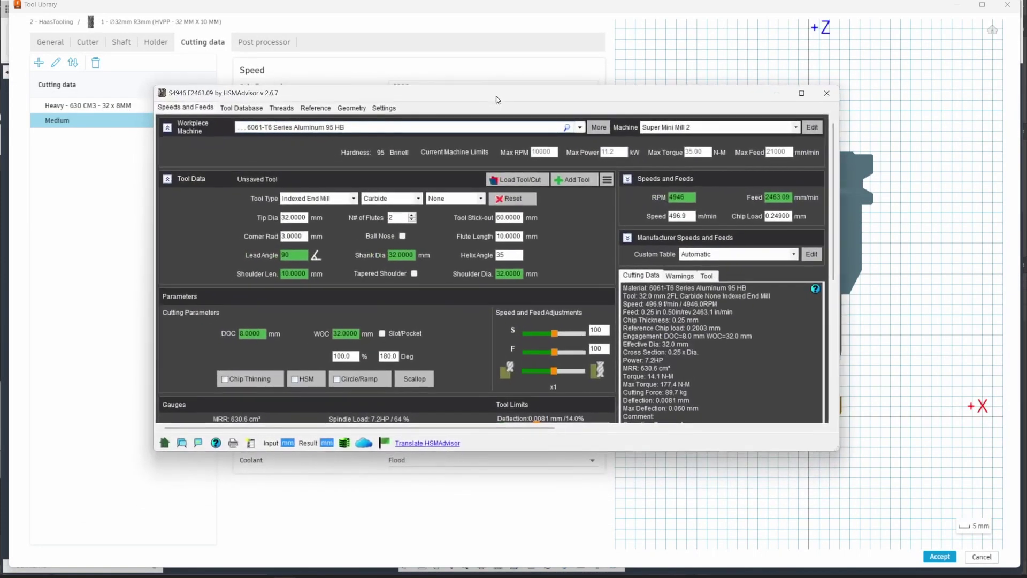
Step: Review HSMAdvisor's RPM, feed, warnings and cutter graphic for 6061-T6, then return the values to Medium
drag(497, 100, 487, 71)
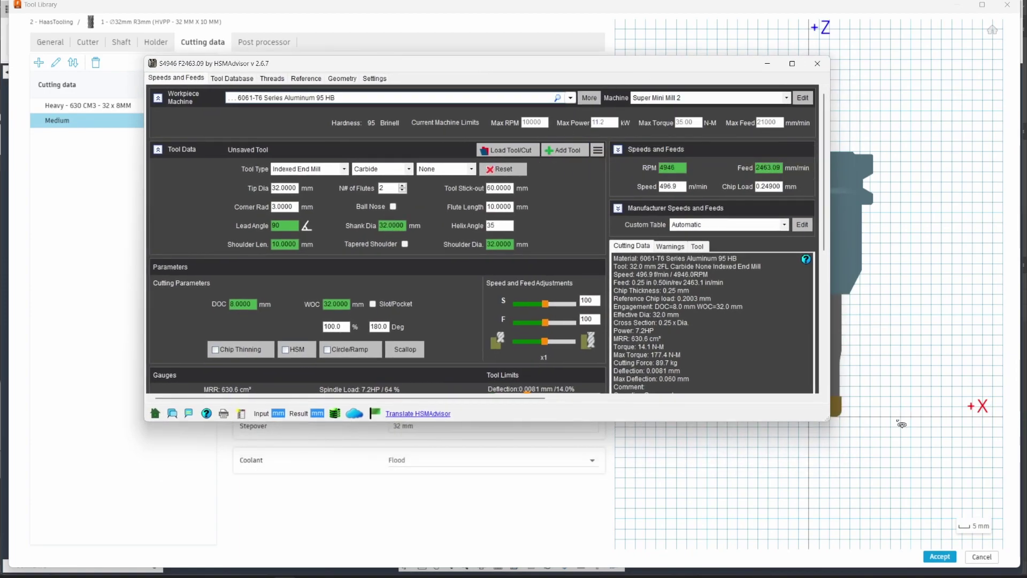
drag(828, 419, 935, 513)
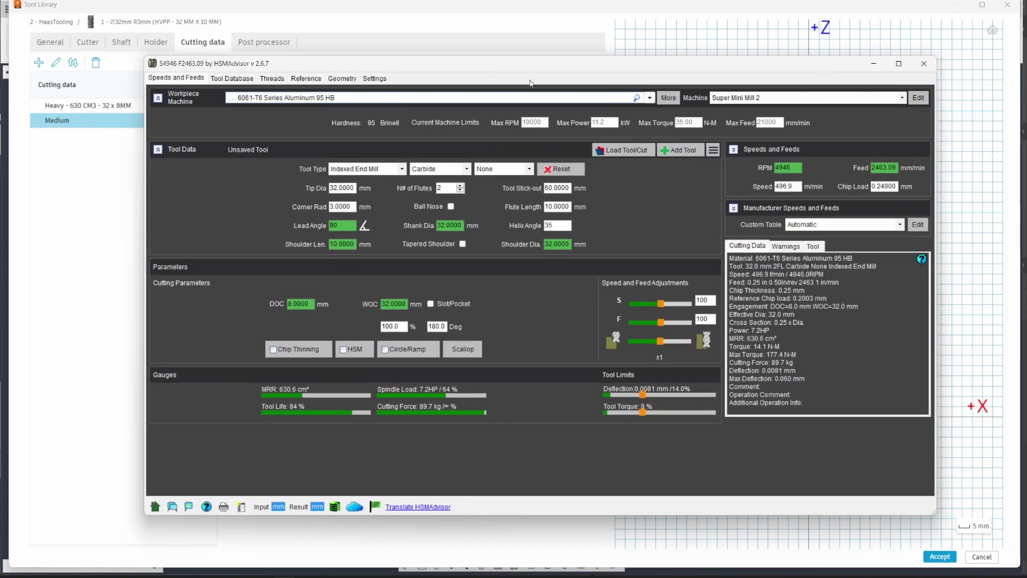
drag(534, 68, 457, 18)
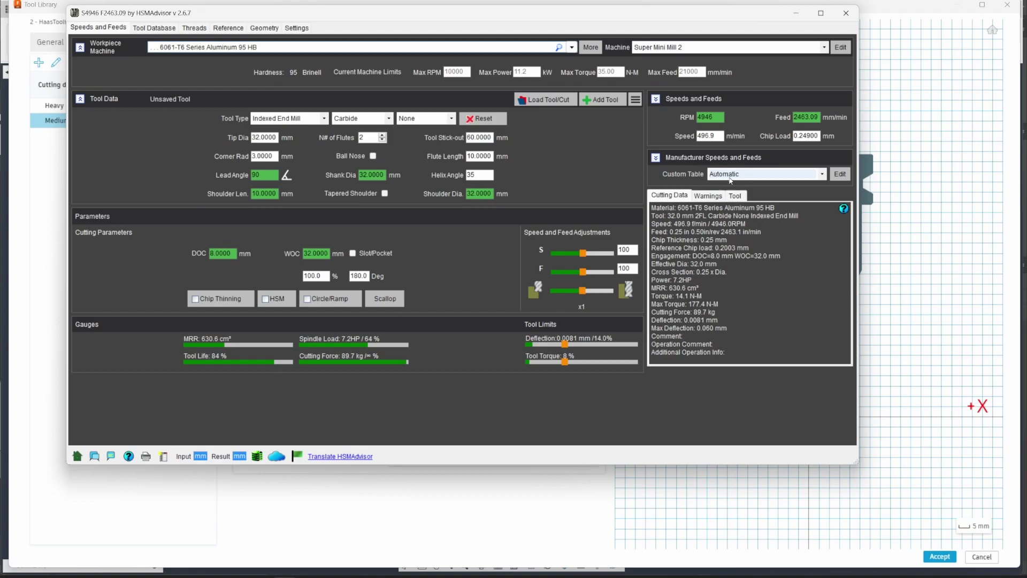
click(707, 195)
click(735, 196)
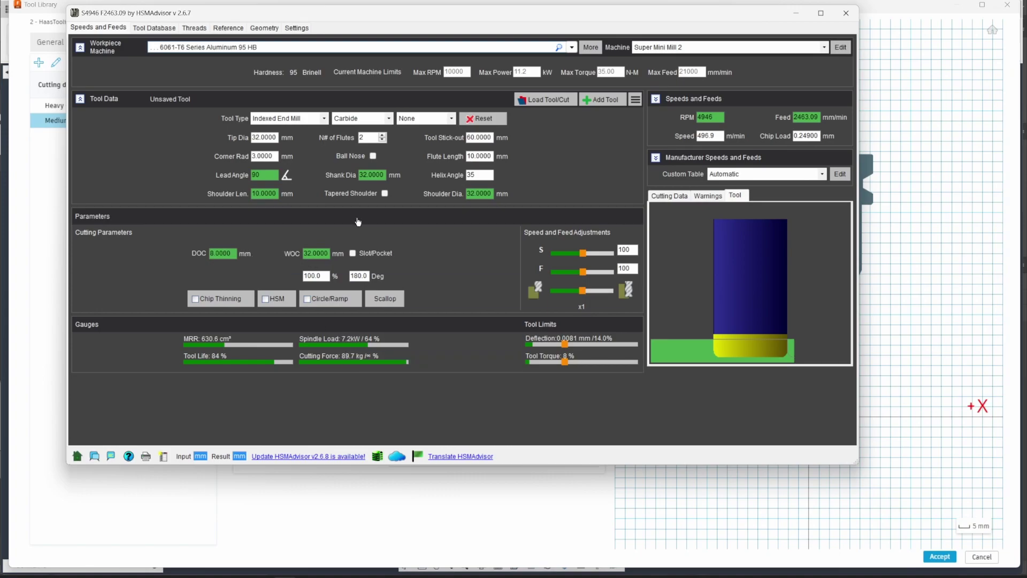
key(alt+F4)
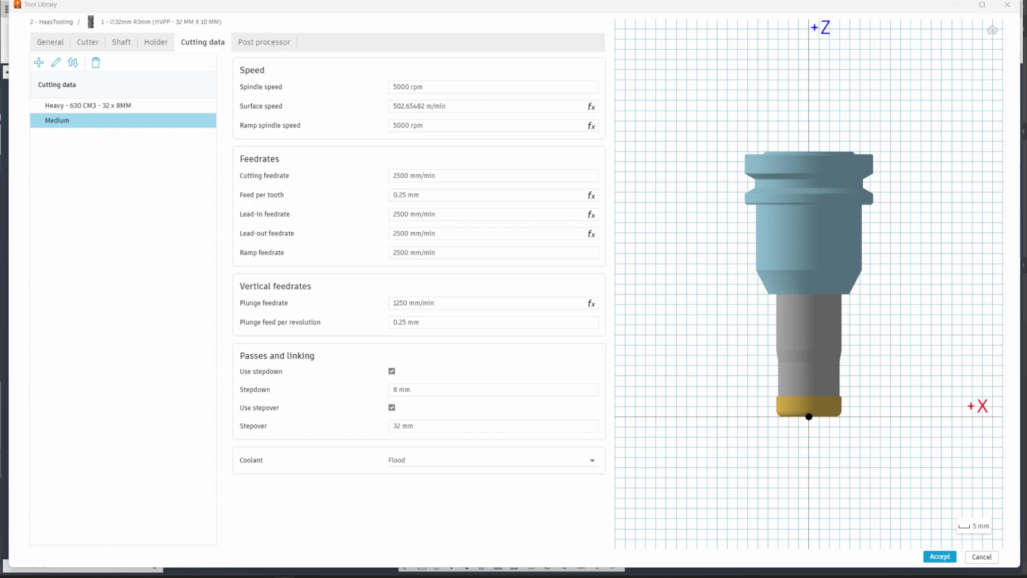
Step: Set the Medium preset's stepdown to 4 mm
click(428, 386)
text(4)
key(Return)
Step: Rename the Medium preset to 'Medium - 320 CM3 - 32 x 4MM'
click(56, 63)
click(93, 118)
text(- 320 CM3)
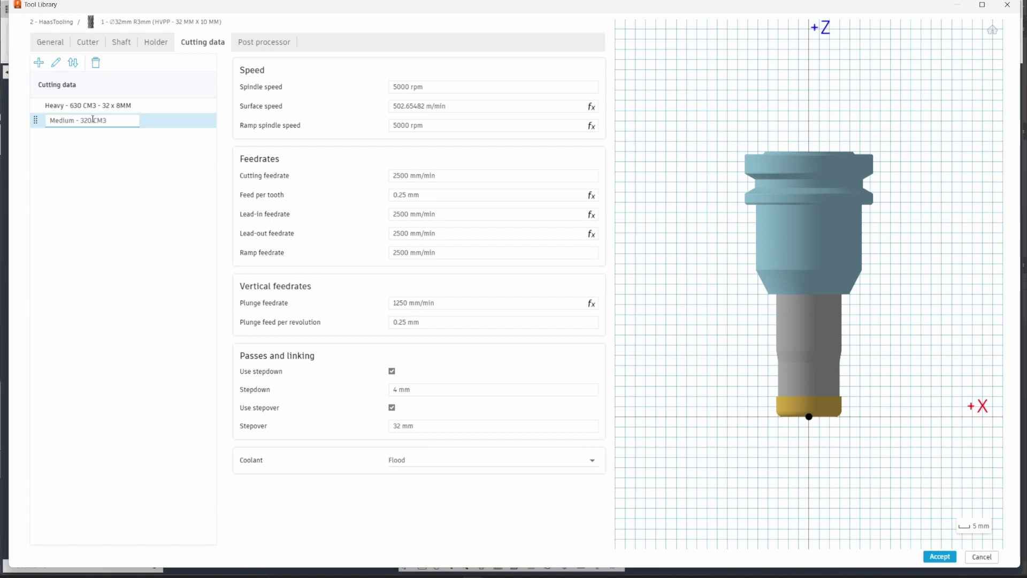
text( - 32 x 4MM)
key(Return)
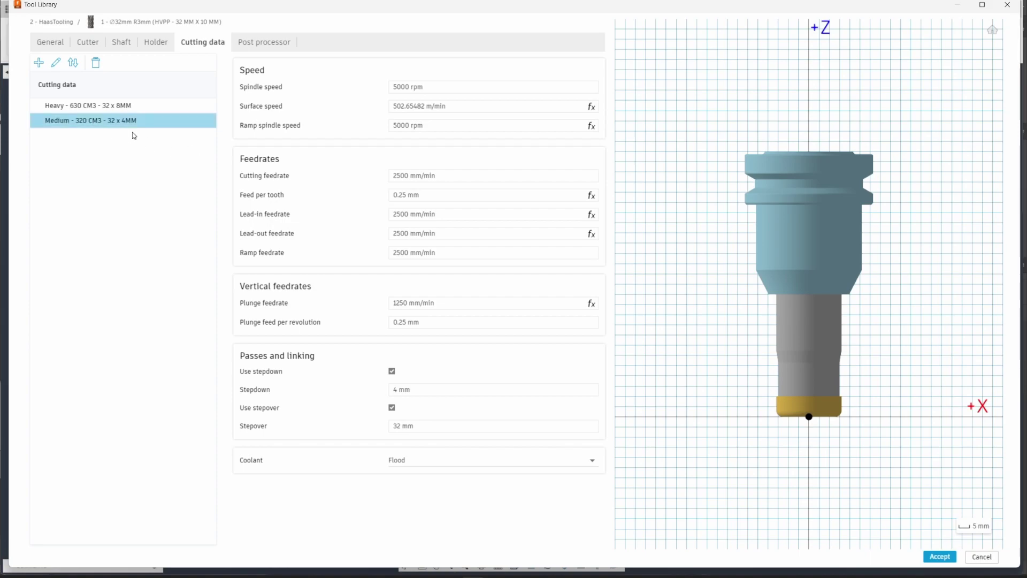
Step: Add a new cutting-data preset named 'Finish - X - 30 x 0.2MM'
right_click(109, 130)
click(110, 132)
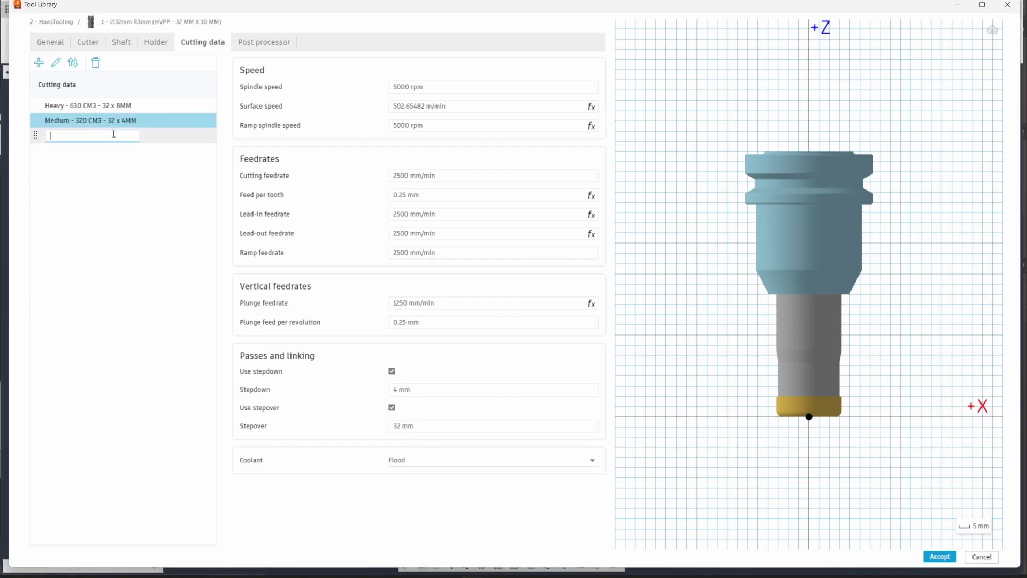
text(Finish)
key(Return)
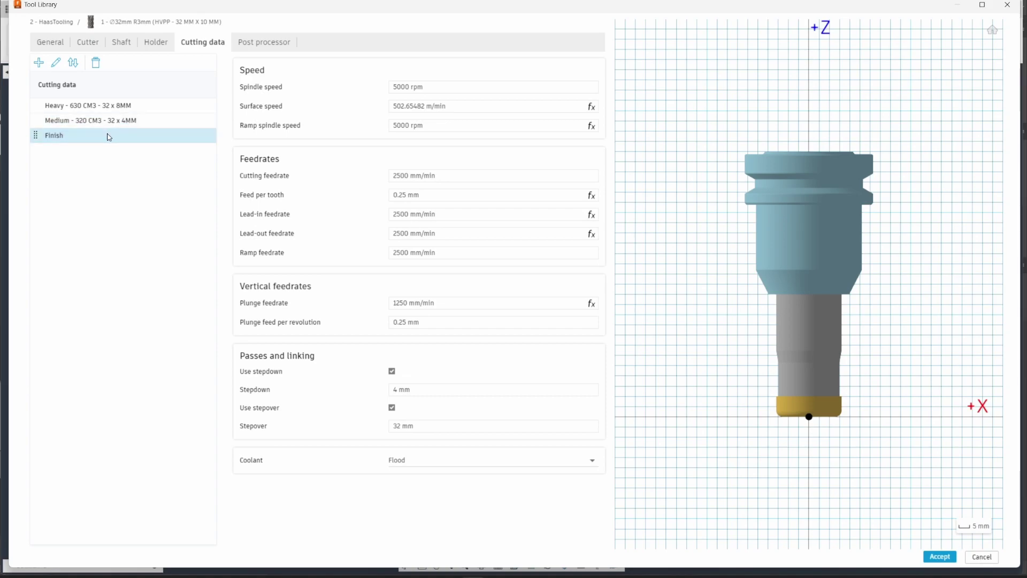
click(58, 62)
key(End)
text(- X)
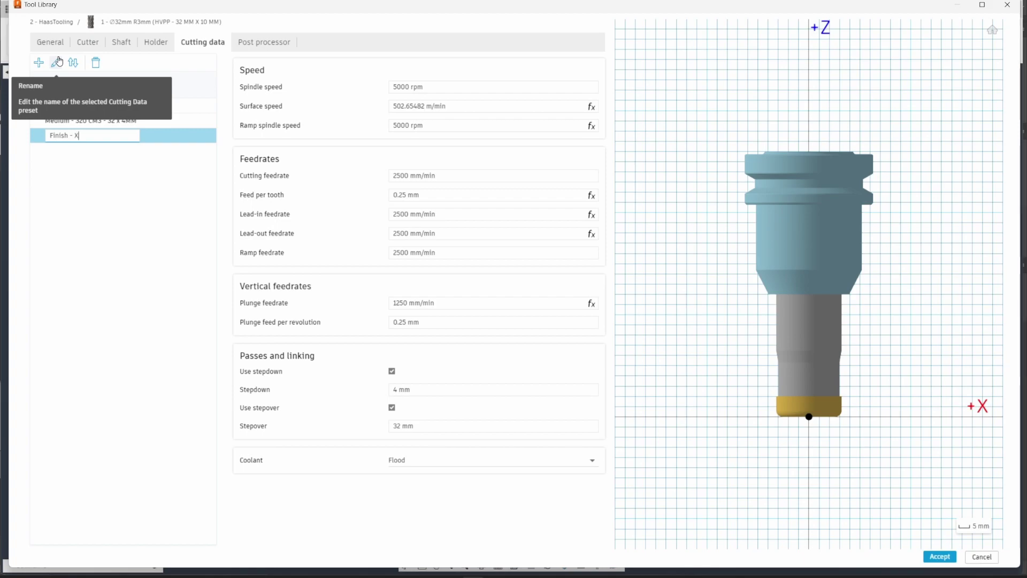
text( - 3)
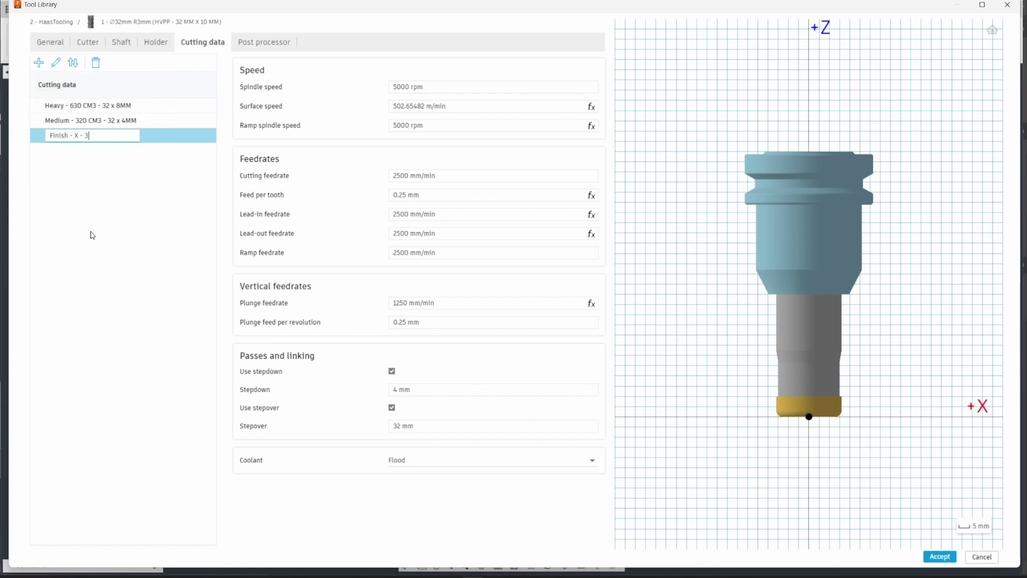
text(0 x 0.2MM)
key(Return)
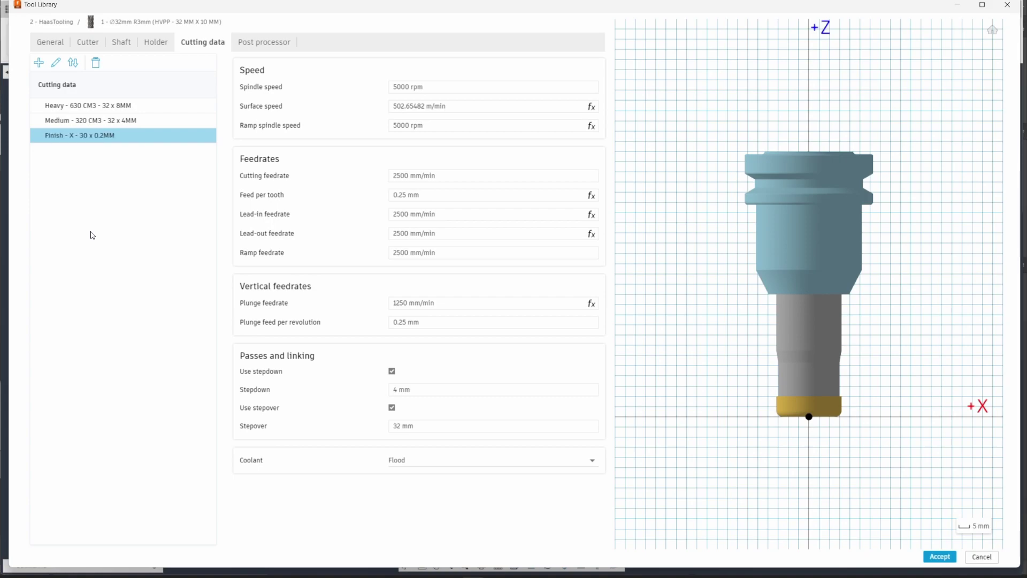
Step: Give the Finish preset a 0.2 mm stepdown and 30 mm stepover
click(436, 387)
text(0.2)
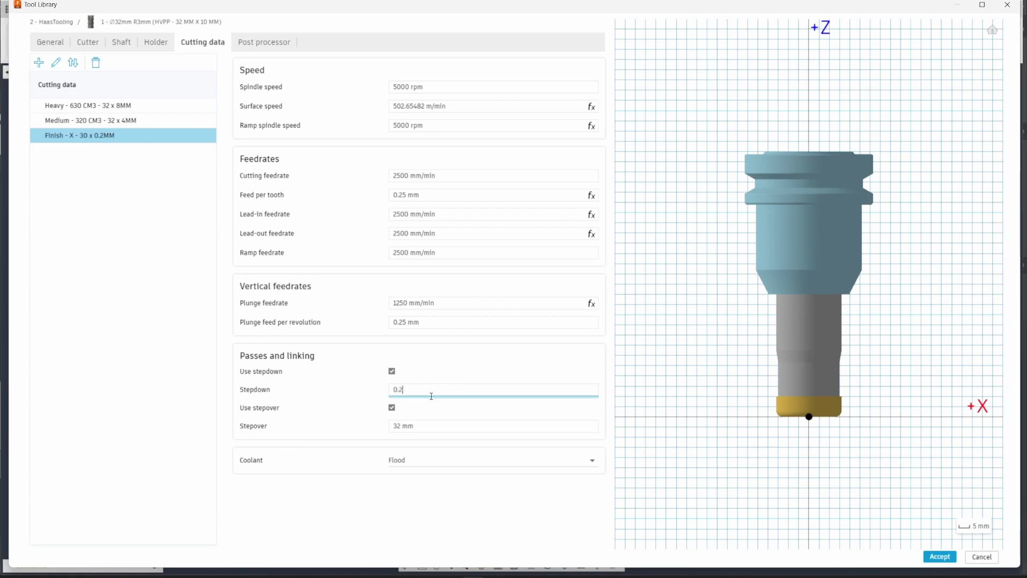
click(423, 425)
text(30)
key(Return)
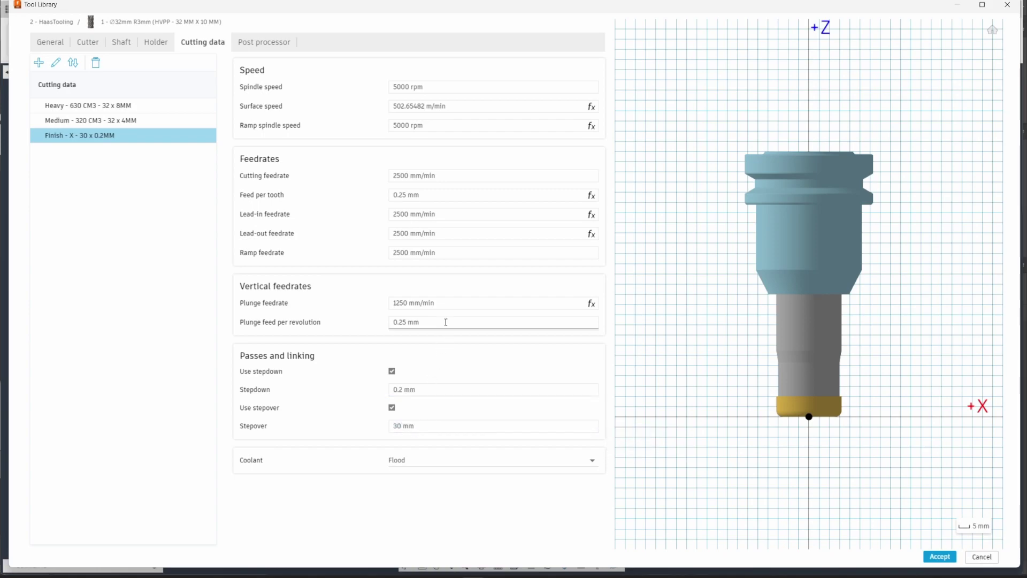
Step: Set Finish to 10000 rpm, 0.1 mm per tooth, 0.1 mm/rev plunge and 2000 mm/min ramp feed
click(435, 196)
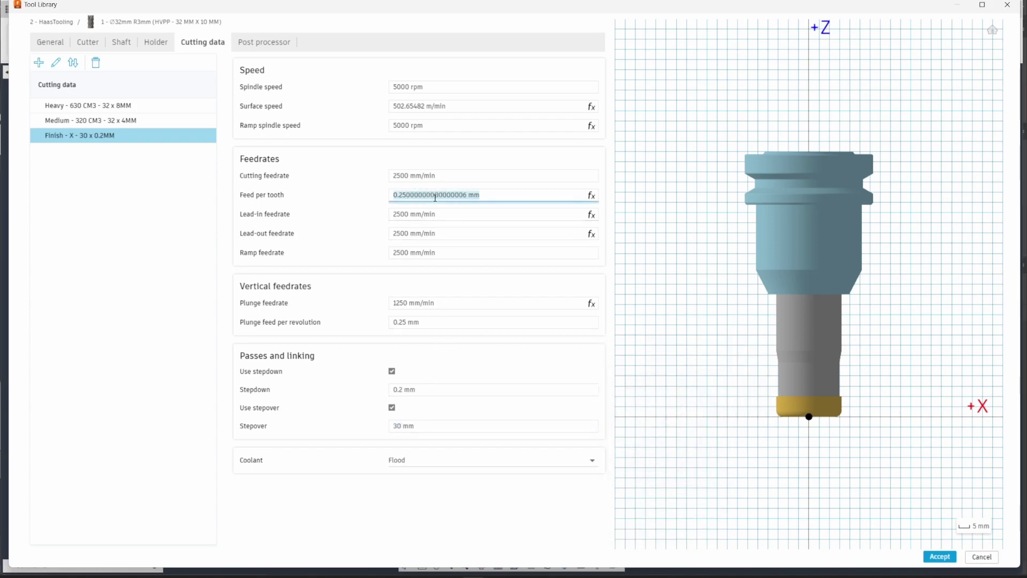
click(436, 86)
text(10)
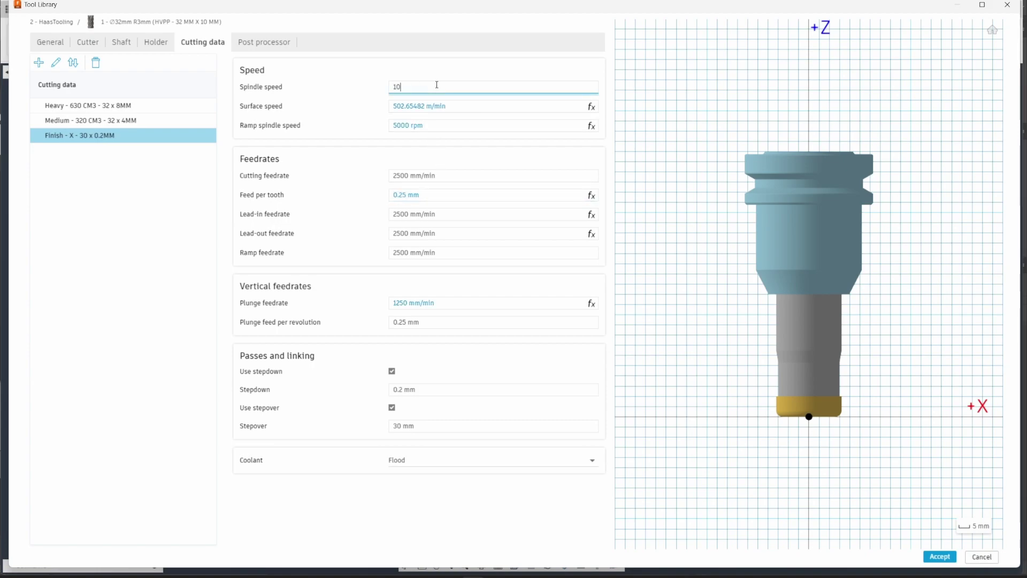
text(0000)
key(Return)
click(407, 197)
text(0.)
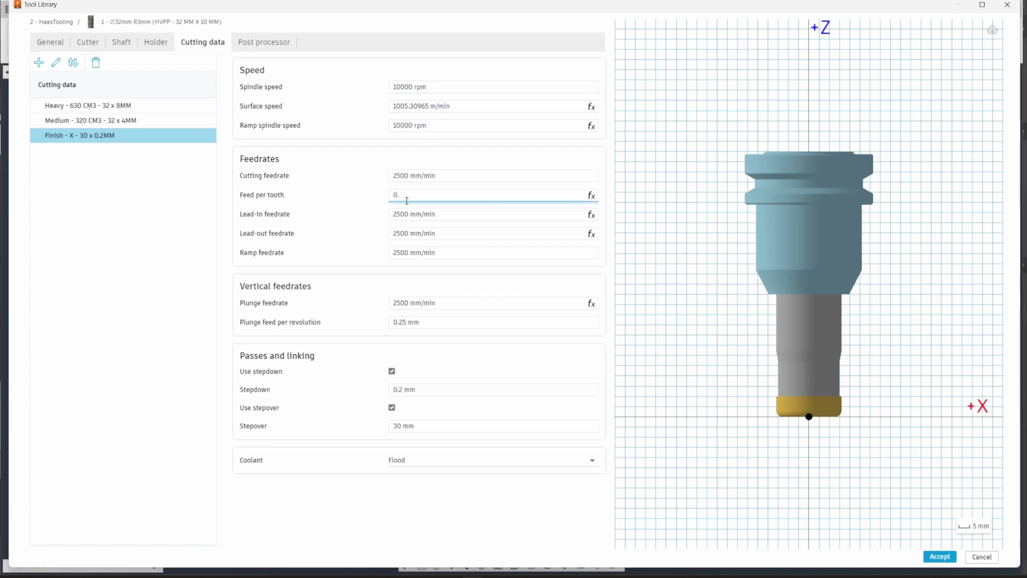
text(0)
click(432, 319)
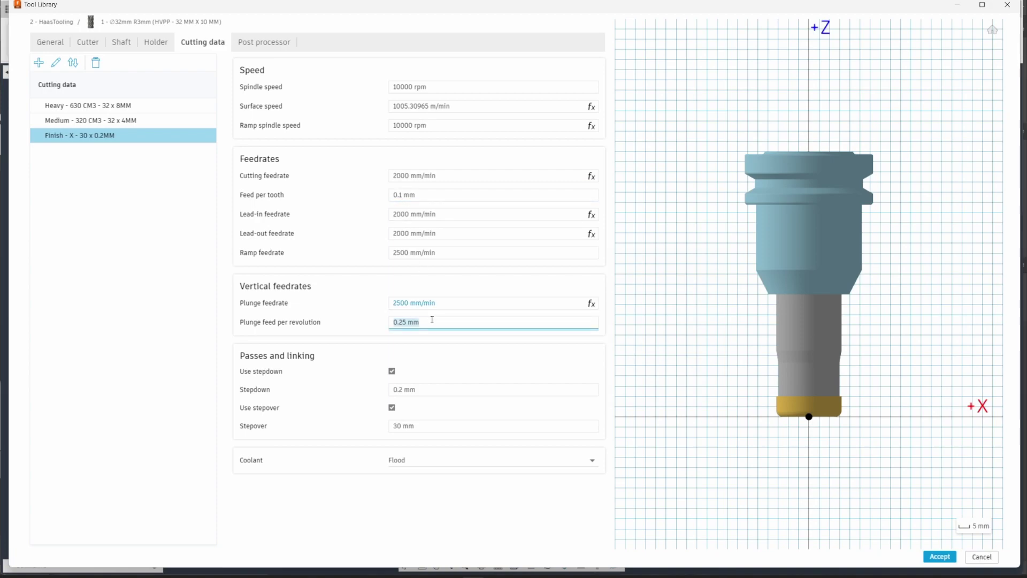
text(0.1)
key(Return)
click(406, 255)
text(2000)
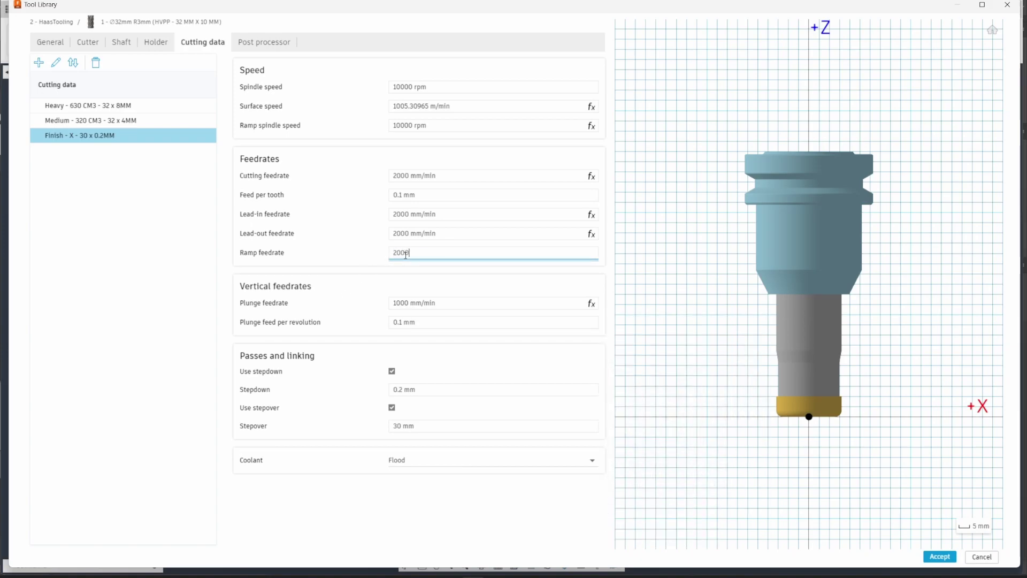
key(Return)
Step: Compare the Heavy, Medium and Finish presets, keeping Flood coolant on Finish
click(85, 120)
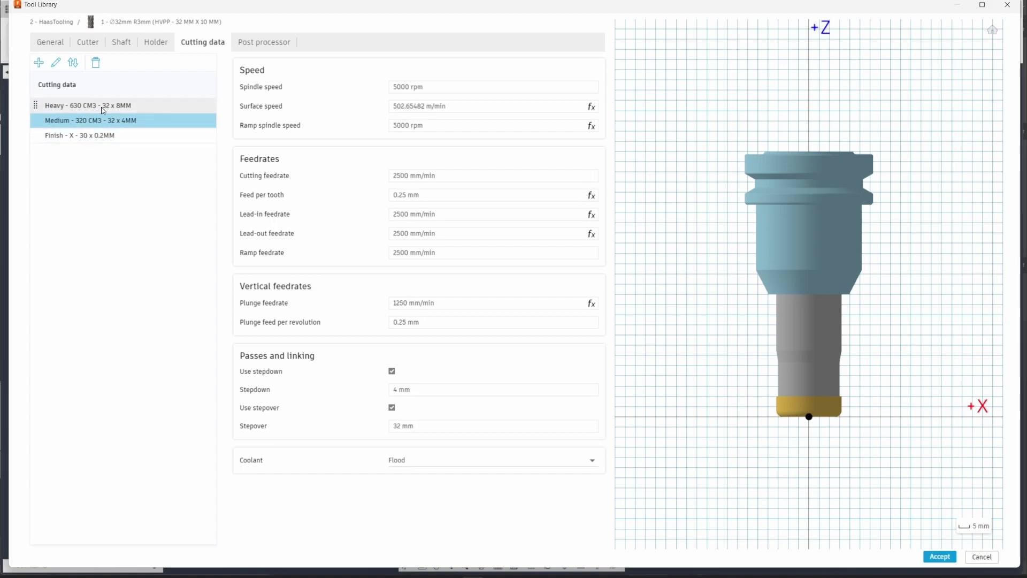
click(101, 106)
click(79, 135)
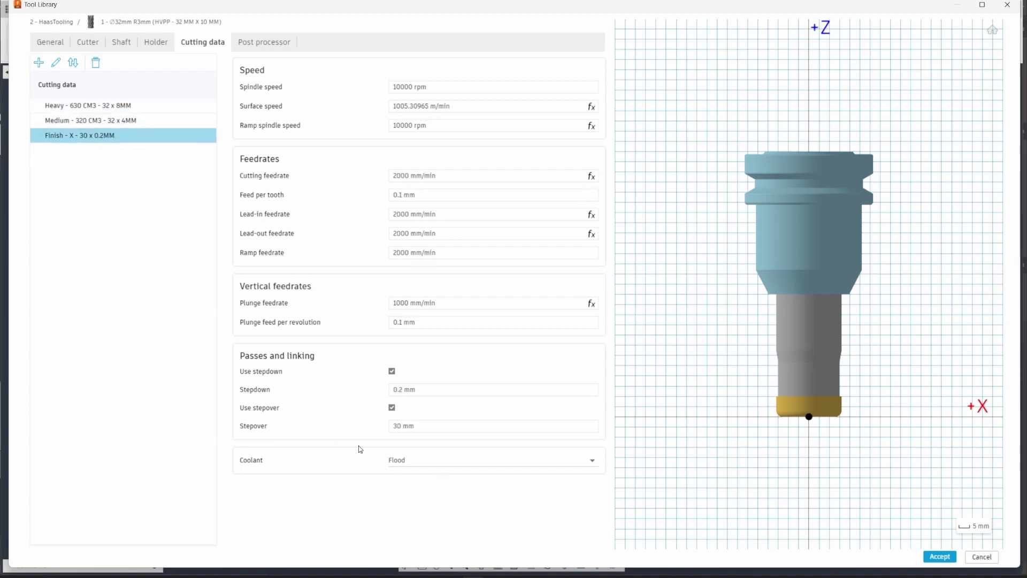
click(418, 461)
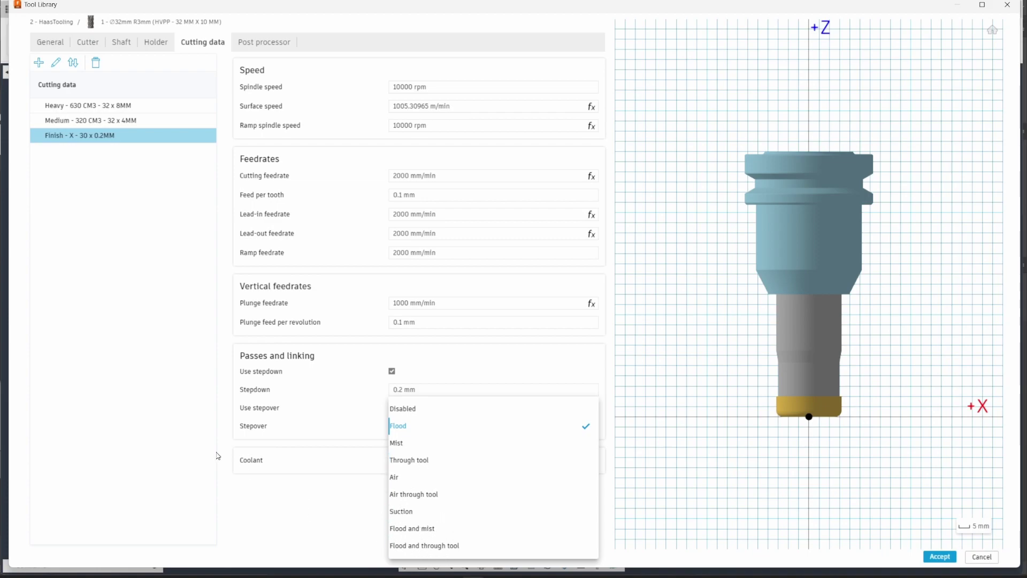
click(218, 456)
click(99, 121)
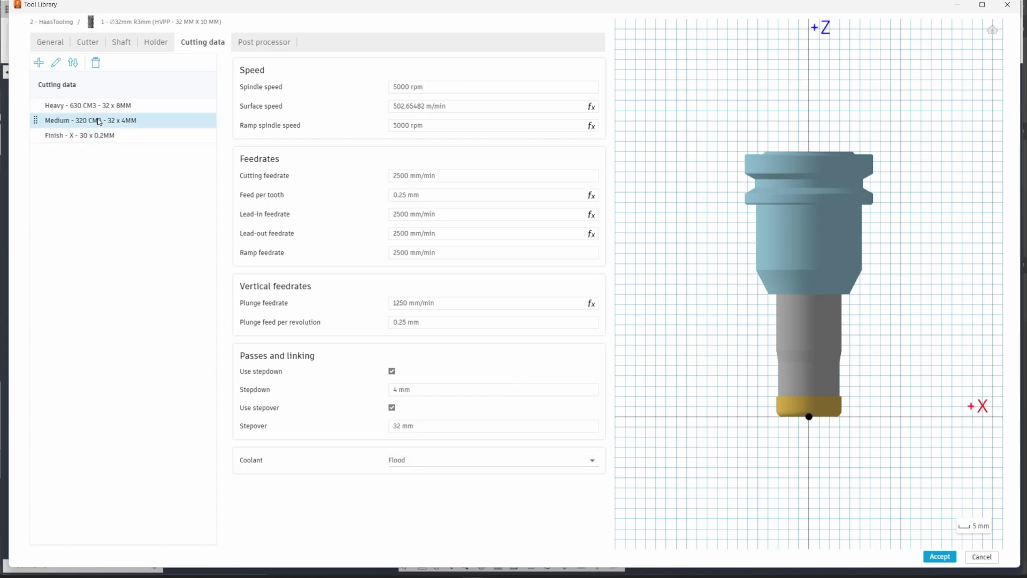
click(106, 105)
click(106, 135)
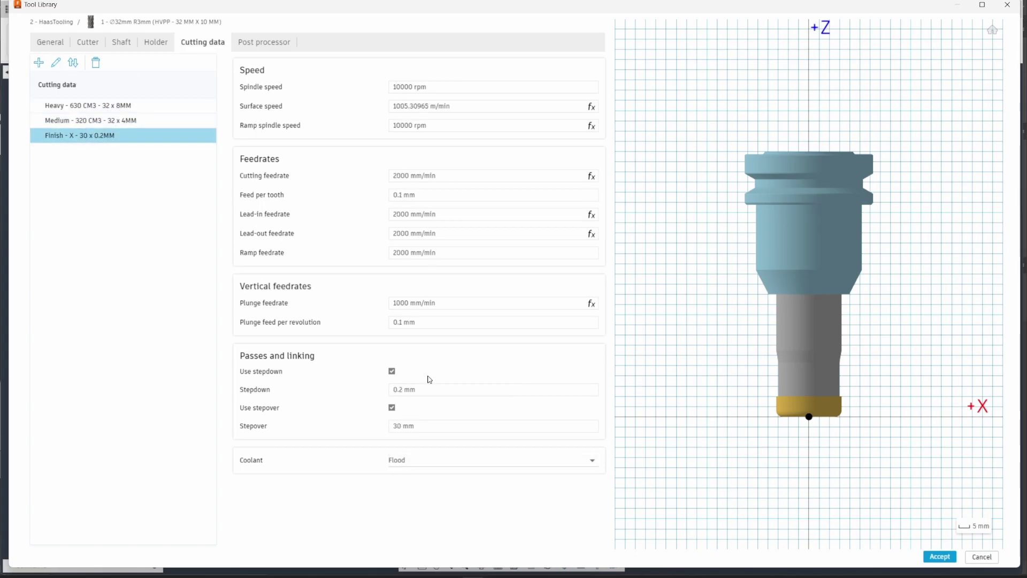
Step: Accept the Ø32mm R3mm HVPP tool with its three presets and inspect its 3D preview
click(933, 560)
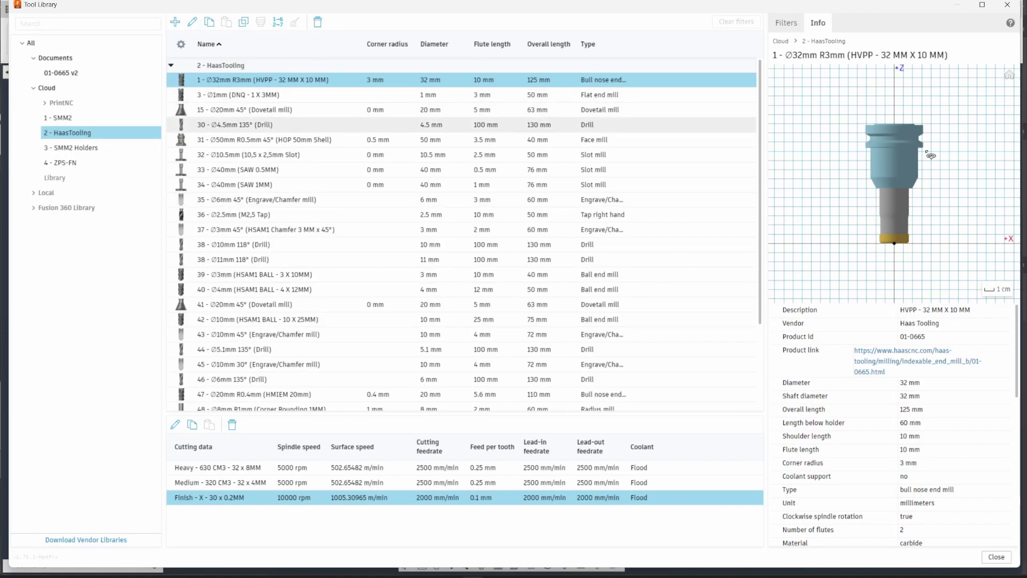
drag(898, 191, 814, 202)
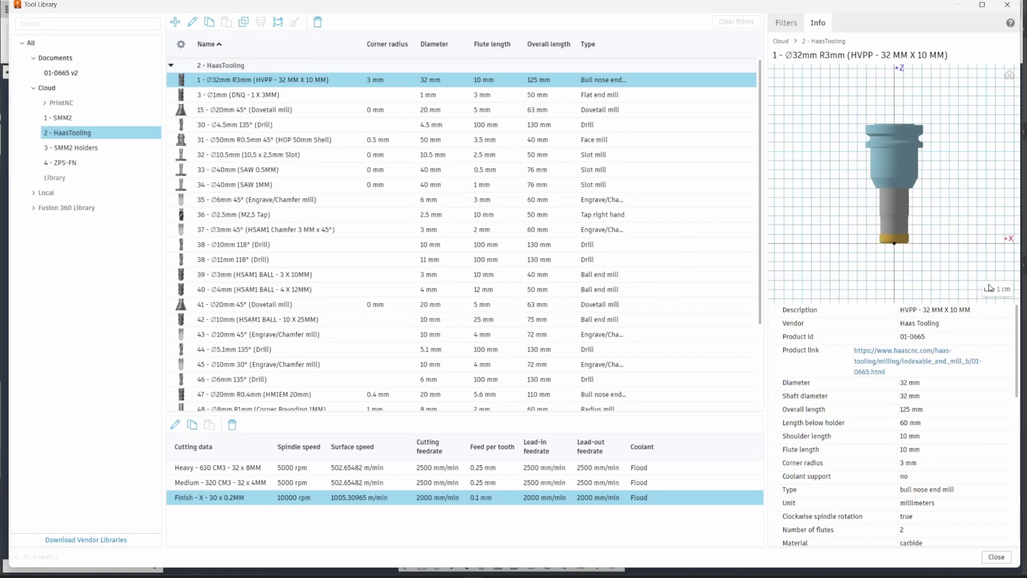
scroll(905, 231, up, 1)
scroll(905, 232, up, 3)
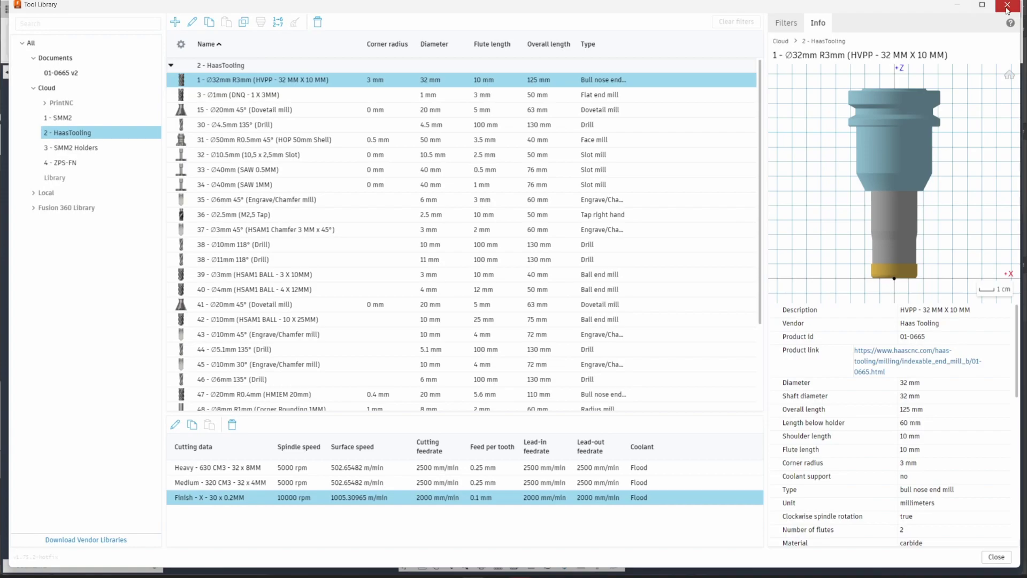
Step: Minimize the Tool Library to return to the 01-0665 v2 model in Manufacture
click(959, 5)
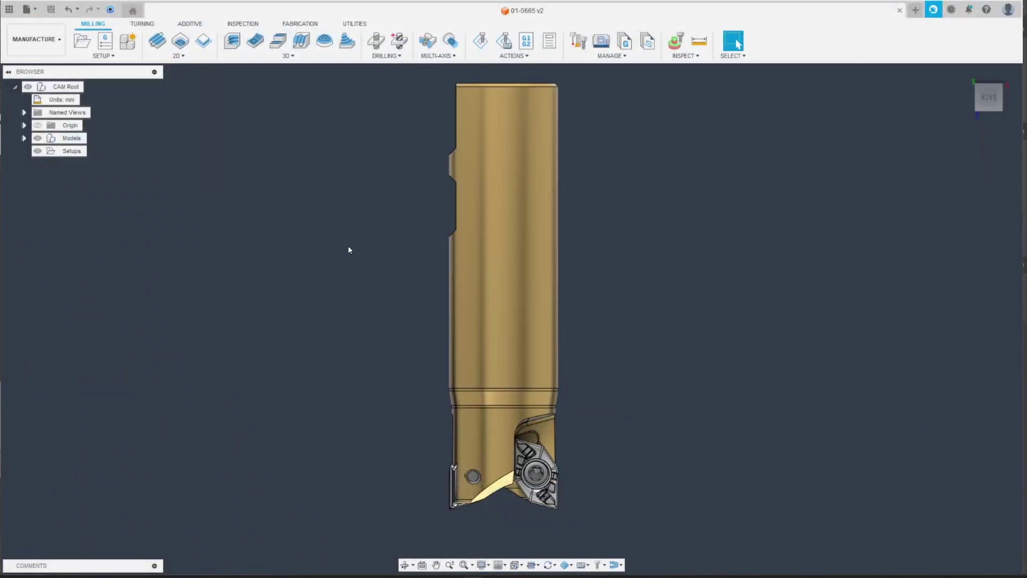